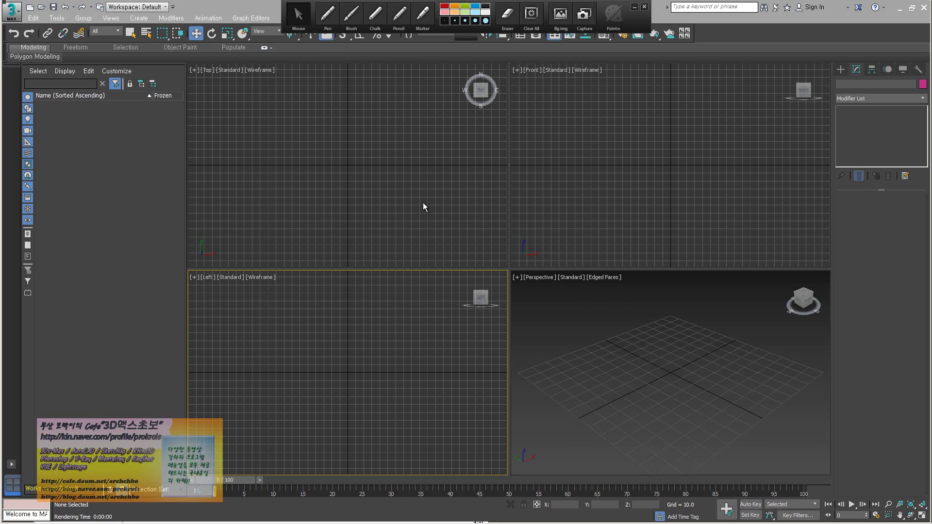
- Handwrite a modeling-basics title and versions 2008, 2009, 2012, 2013, 2015 over the viewports
click(324, 20)
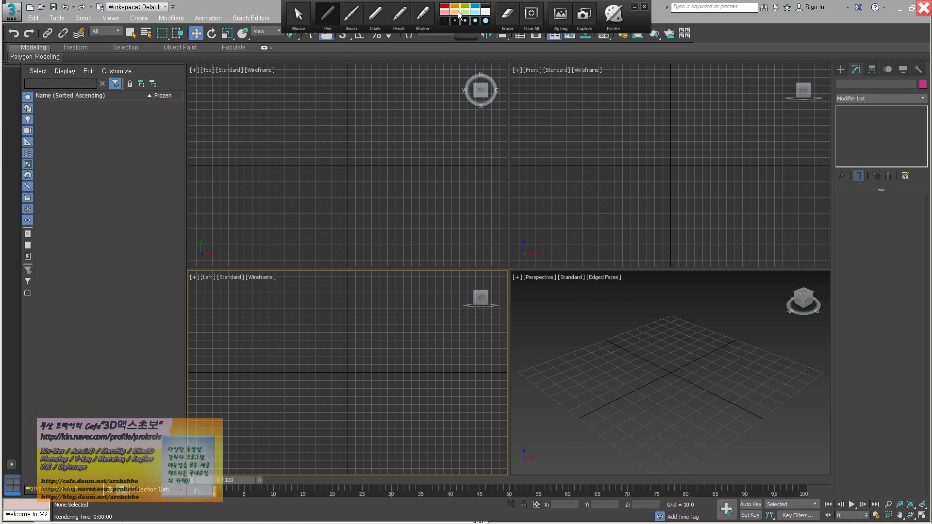
mouse_move(275, 115)
mouse_down()
mouse_move(275, 126)
mouse_move(295, 112)
mouse_move(314, 132)
mouse_move(378, 127)
mouse_move(408, 137)
mouse_move(421, 113)
mouse_move(451, 125)
mouse_move(532, 129)
mouse_move(577, 123)
mouse_move(600, 98)
mouse_move(646, 89)
mouse_move(782, 138)
mouse_up()
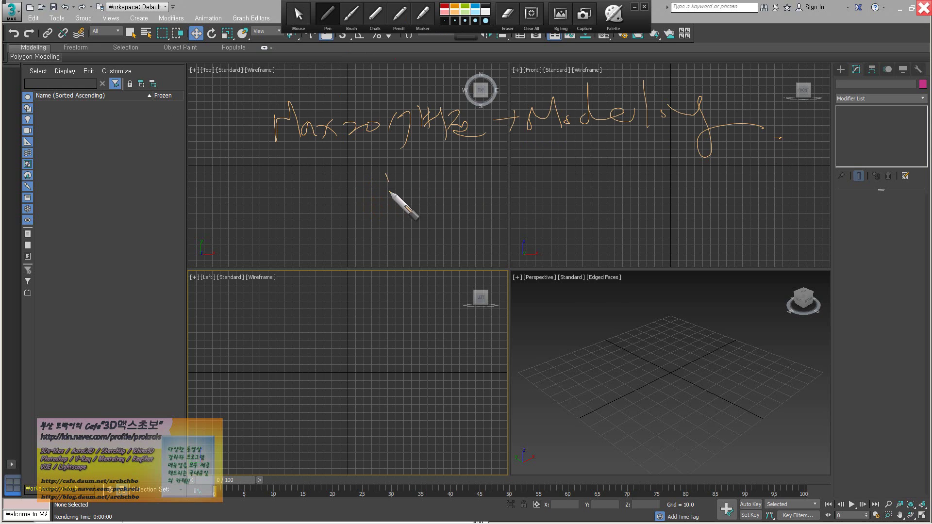
mouse_move(387, 173)
mouse_down()
mouse_move(426, 186)
mouse_move(476, 183)
mouse_move(492, 194)
mouse_up()
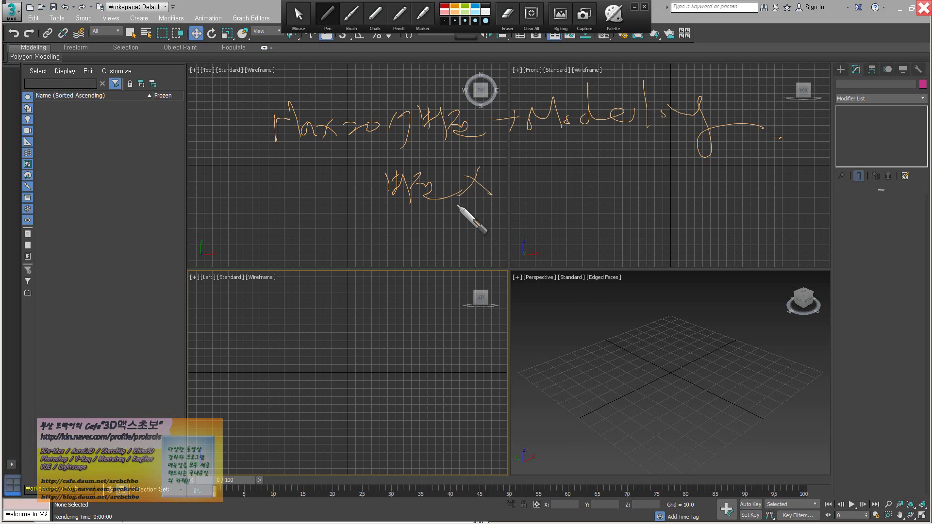
mouse_move(322, 255)
mouse_down()
mouse_move(391, 231)
mouse_move(425, 240)
mouse_move(471, 224)
mouse_move(511, 225)
mouse_move(590, 193)
mouse_move(636, 196)
mouse_move(698, 169)
mouse_move(716, 184)
mouse_move(685, 199)
mouse_up()
mouse_move(373, 301)
mouse_down()
mouse_move(461, 286)
mouse_move(444, 277)
mouse_up()
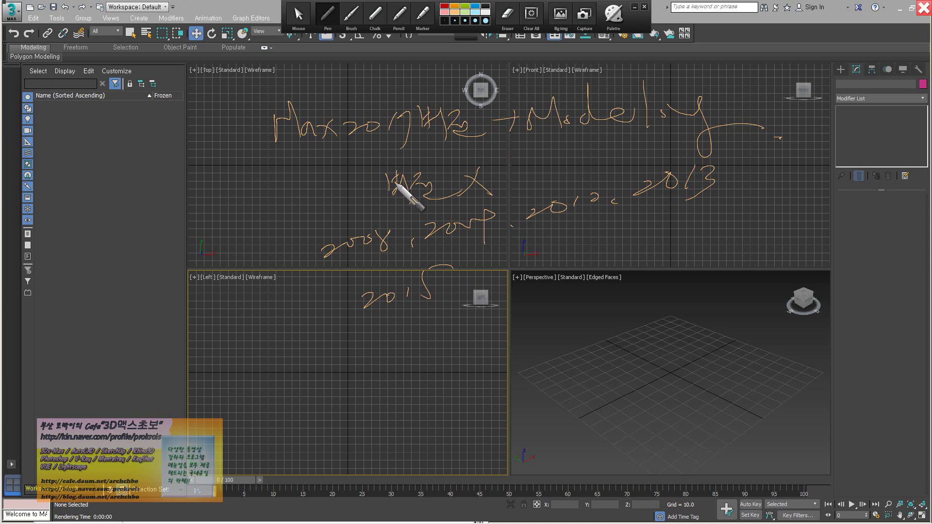
- Write 'Modeling features', then an arrow to a 'function applications' note, plus a linking curve
mouse_move(340, 352)
mouse_down()
mouse_move(370, 343)
mouse_move(387, 322)
mouse_move(416, 333)
mouse_move(454, 328)
mouse_move(470, 362)
mouse_up()
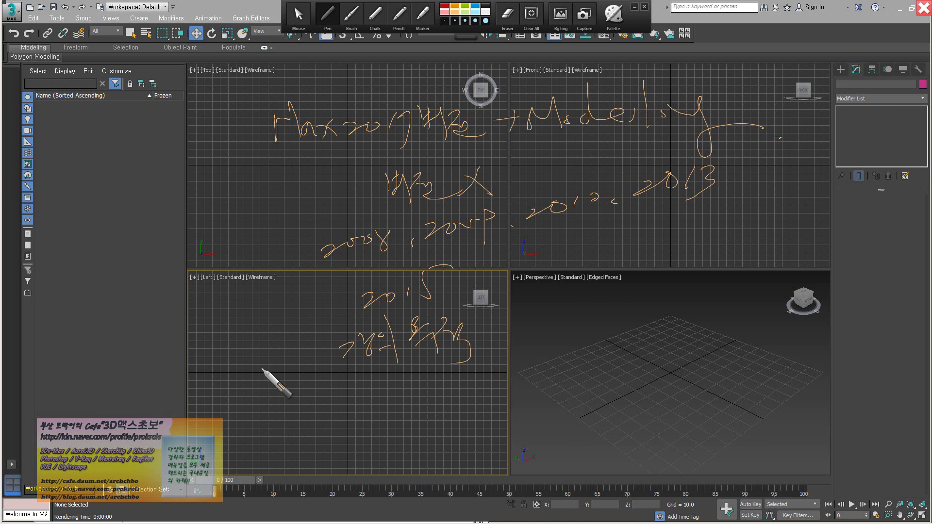
mouse_move(262, 362)
mouse_down()
mouse_move(329, 336)
mouse_move(364, 364)
mouse_move(473, 335)
mouse_move(470, 321)
mouse_up()
mouse_move(487, 335)
mouse_down()
mouse_move(550, 313)
mouse_move(549, 343)
mouse_up()
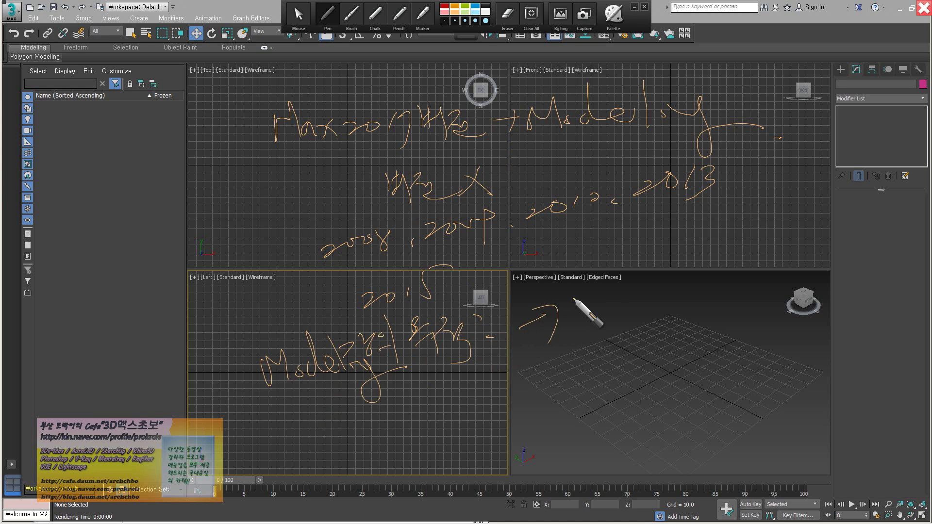
mouse_move(578, 298)
mouse_down()
mouse_move(631, 315)
mouse_move(661, 302)
mouse_move(682, 263)
mouse_move(718, 295)
mouse_move(713, 311)
mouse_up()
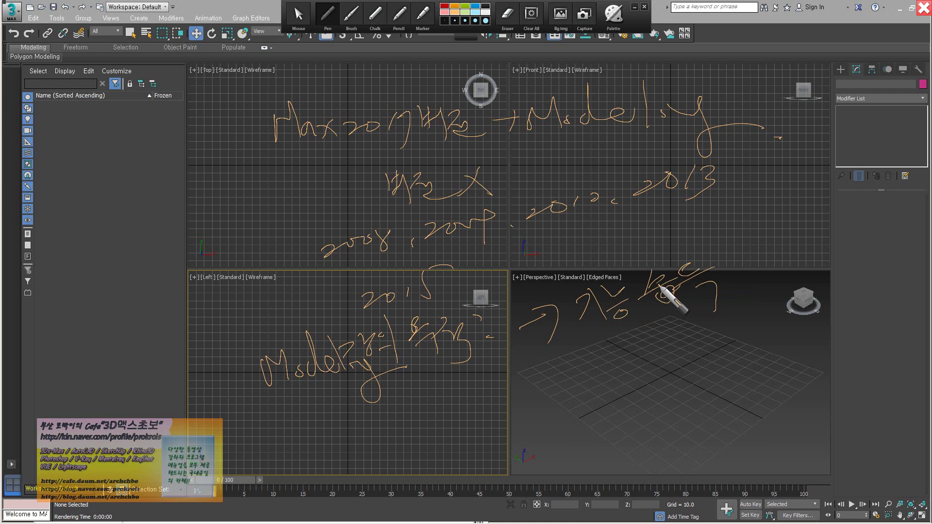
mouse_move(660, 321)
mouse_down()
mouse_move(499, 420)
mouse_move(366, 399)
mouse_move(396, 397)
mouse_up()
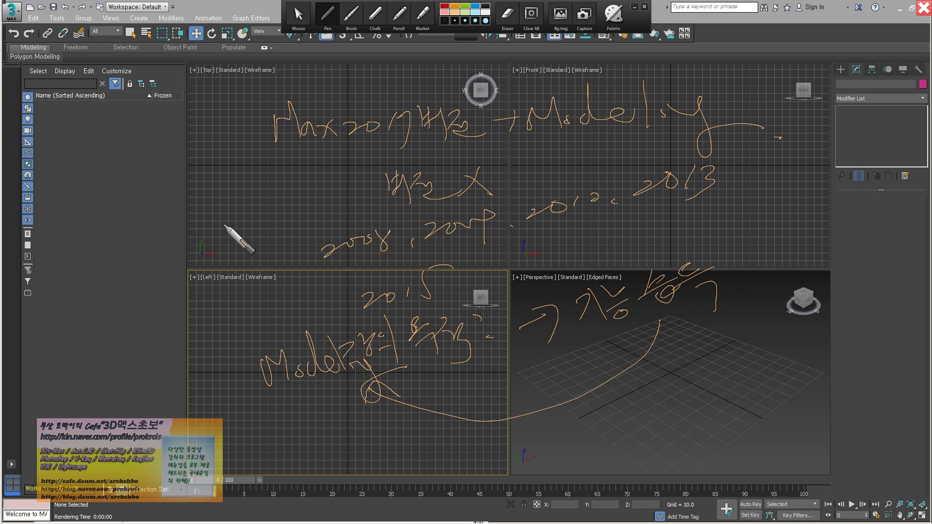
- Handwrite a short note with extra marks at the Top viewport's left edge
mouse_move(224, 211)
mouse_down()
mouse_move(267, 205)
mouse_move(272, 262)
mouse_move(252, 311)
mouse_move(263, 279)
mouse_move(278, 300)
mouse_move(286, 271)
mouse_up()
drag(287, 264, 298, 282)
drag(308, 265, 305, 286)
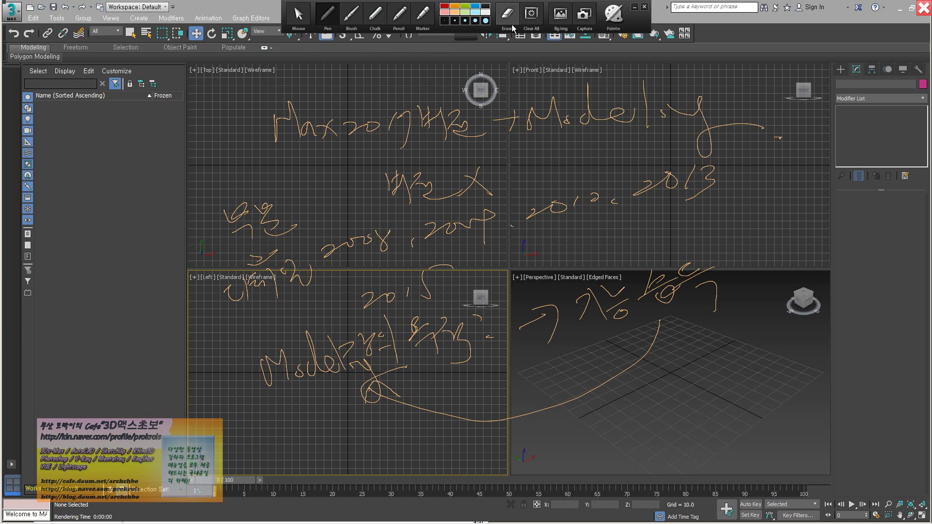
- Clear all screen notes, return to mouse mode and bring the Acrobat window into view
click(531, 15)
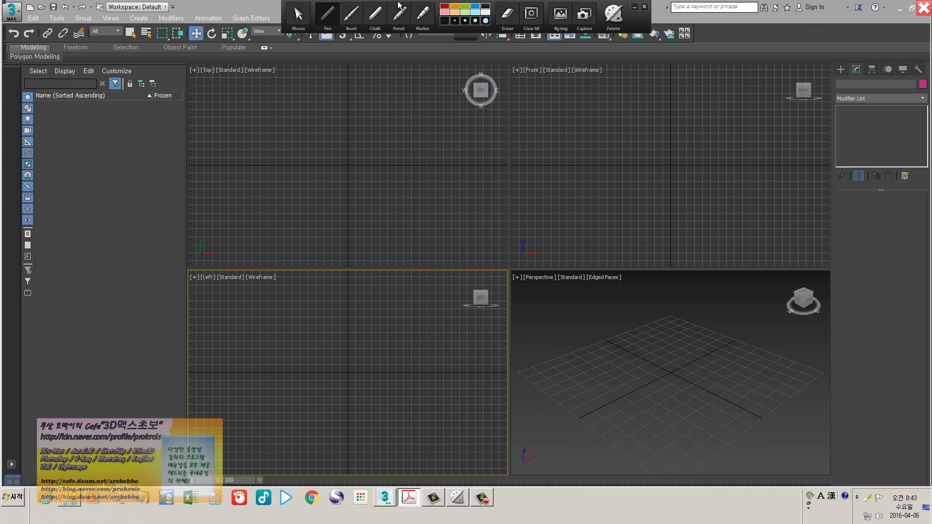
click(298, 15)
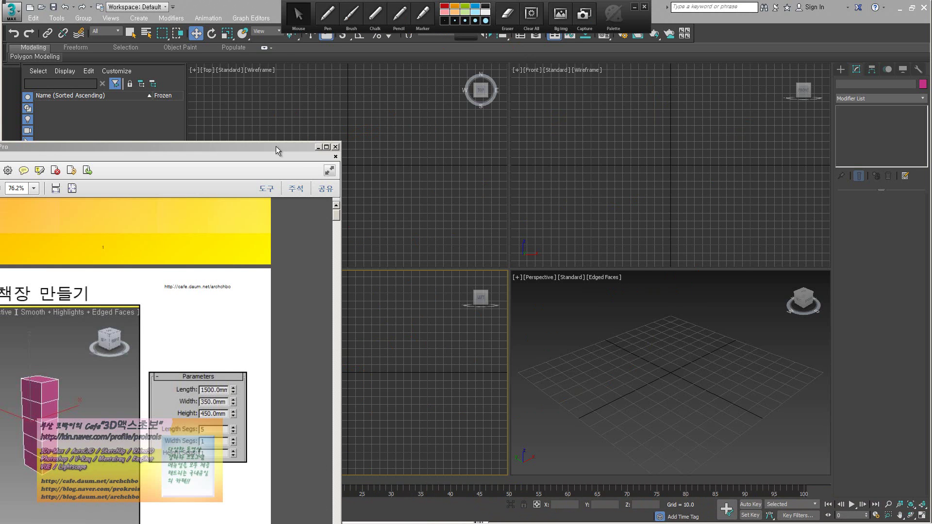
drag(276, 146, 465, 35)
- Show page 2 'A01- 책장 만들기' of Max-Modeling-Base.pdf, then move the window off-screen
scroll(316, 182, up, 5)
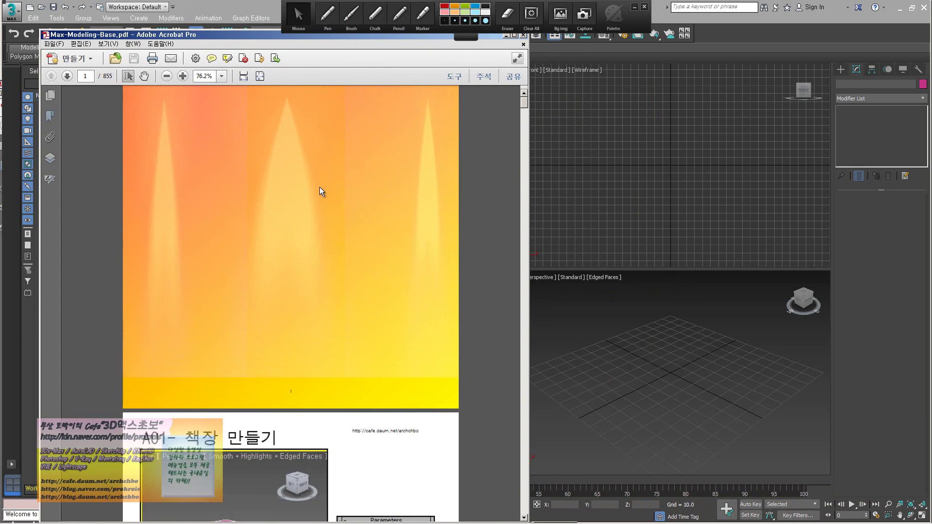
scroll(321, 185, up, 3)
scroll(296, 171, down, 12)
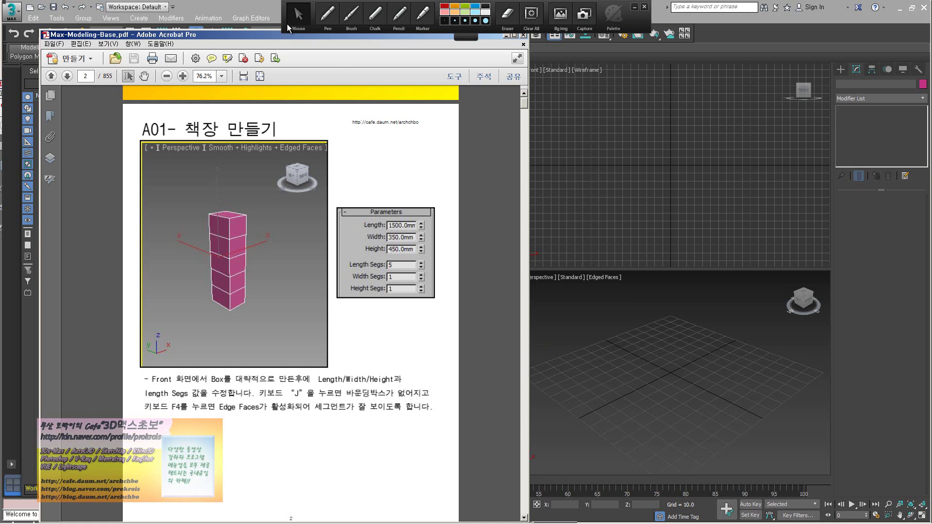
drag(266, 35, 931, 58)
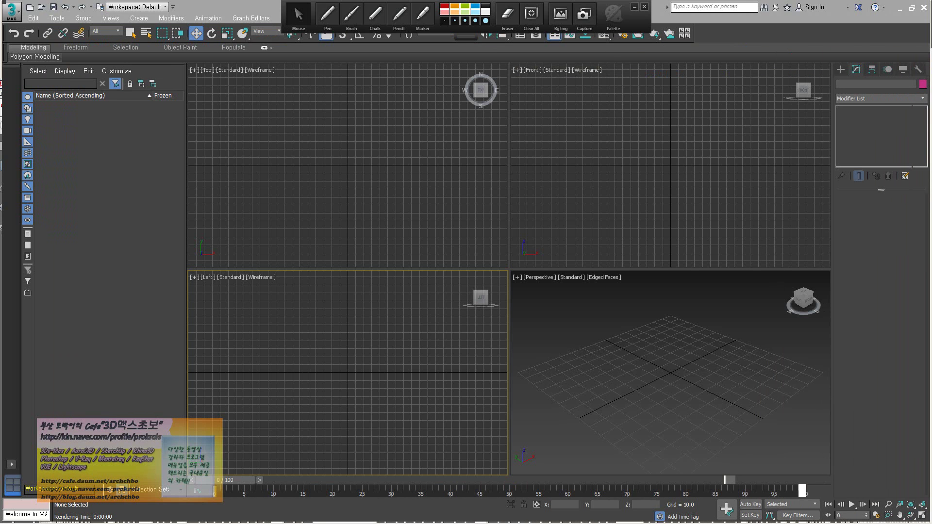
- Switch between the Top and Front viewports, then put the annotation overlay in pointer mode and tuck it away
click(381, 137)
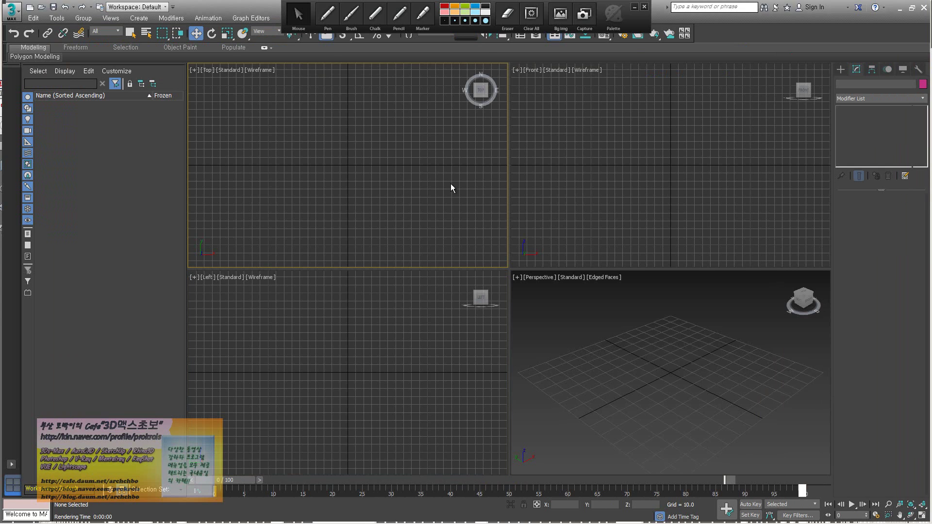
click(563, 160)
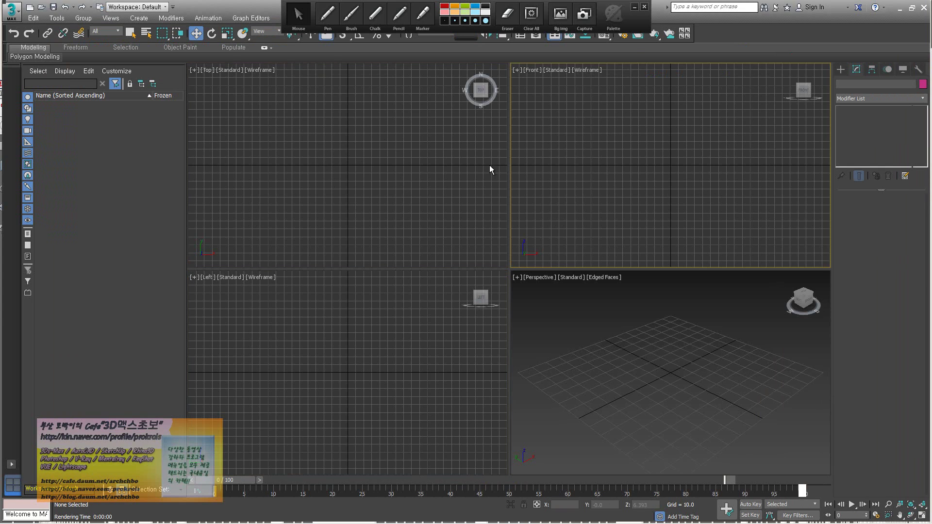
click(489, 165)
click(626, 168)
click(400, 173)
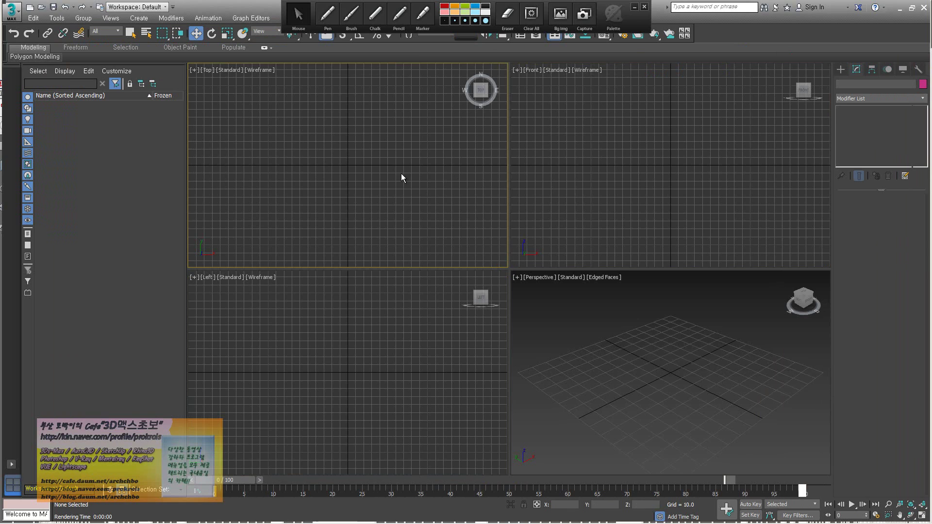
click(302, 17)
click(464, 37)
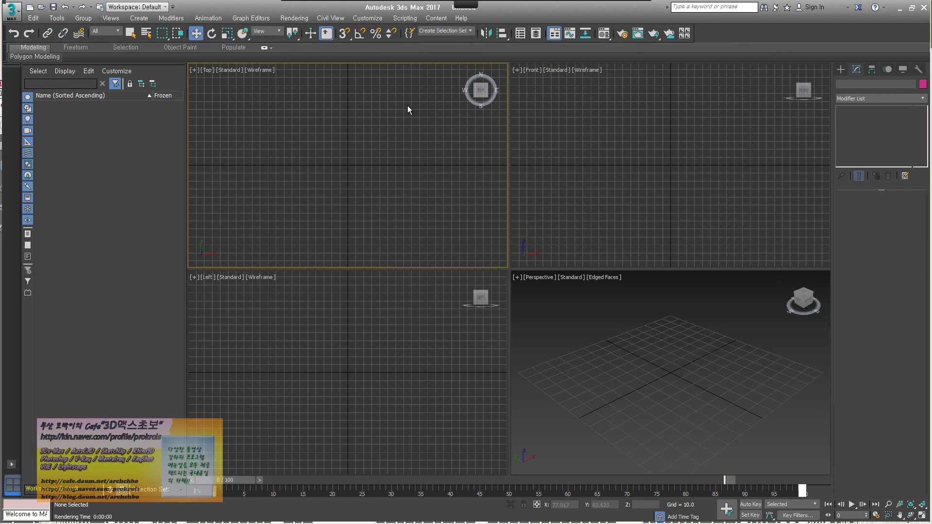
- Set the system unit scale to Millimeters in Units Setup
click(368, 18)
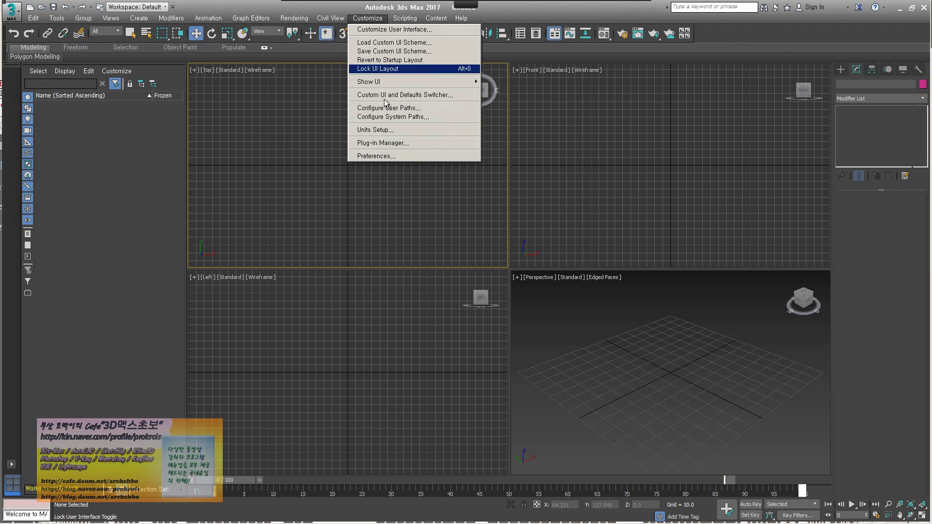
click(396, 131)
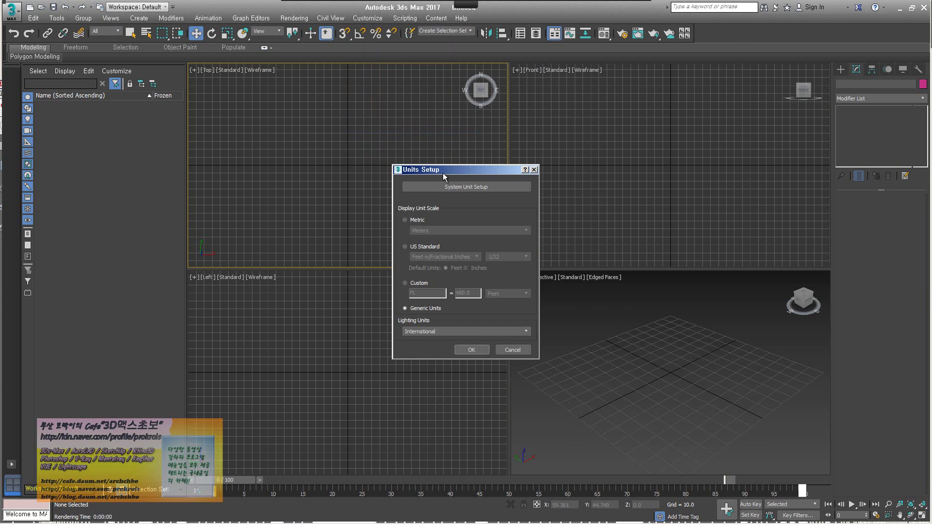
drag(451, 167, 357, 112)
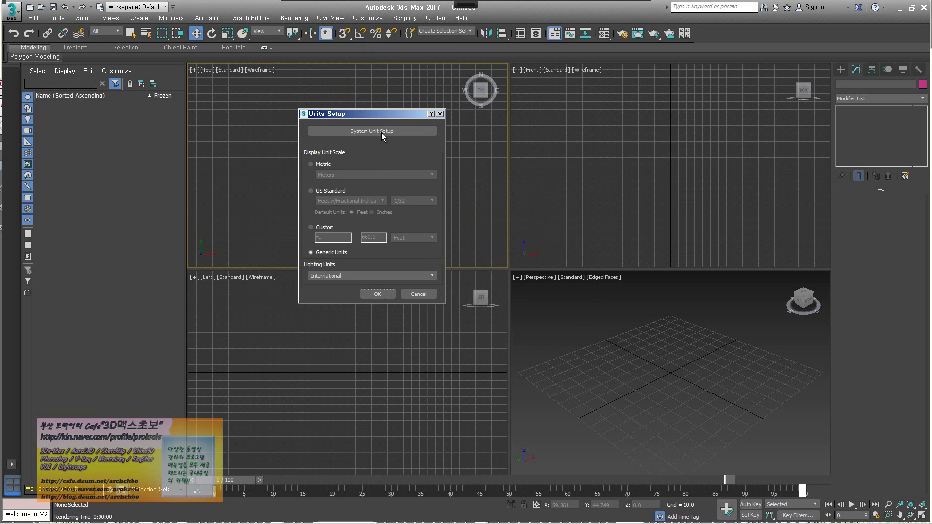
click(381, 136)
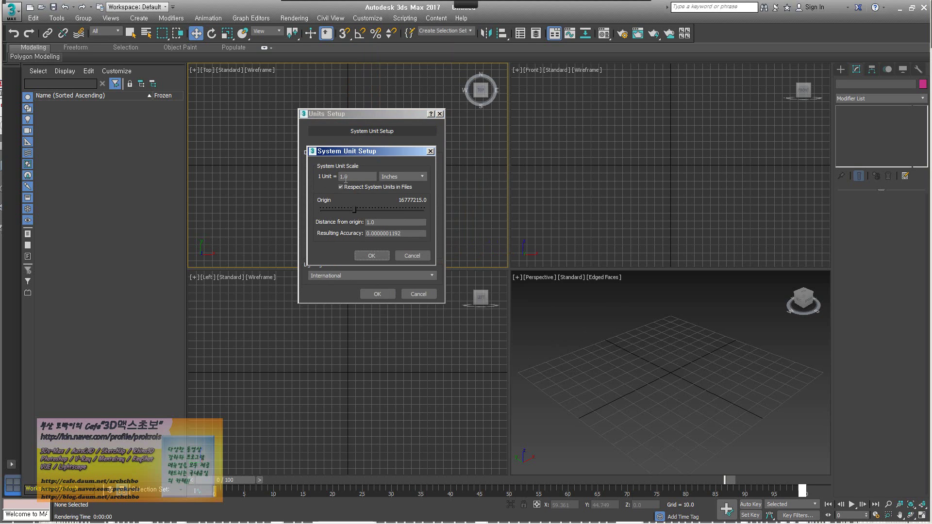
click(393, 178)
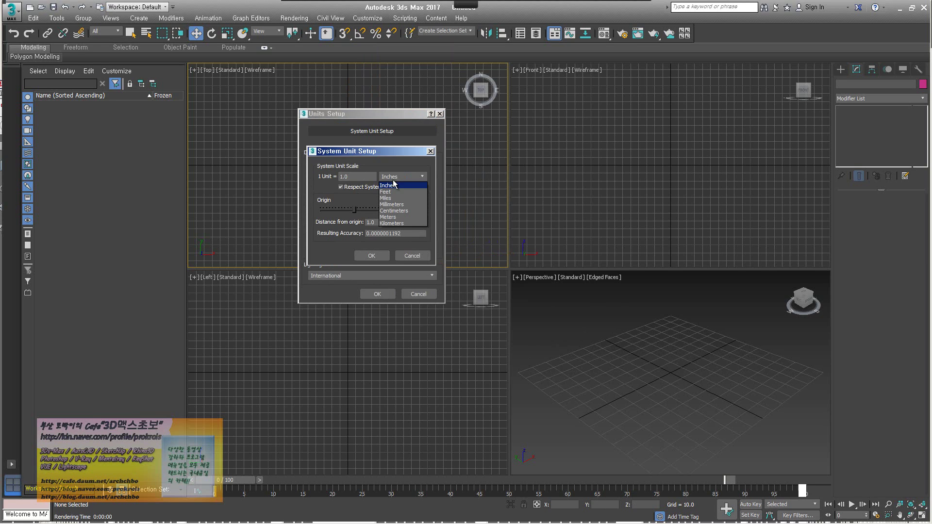
click(393, 205)
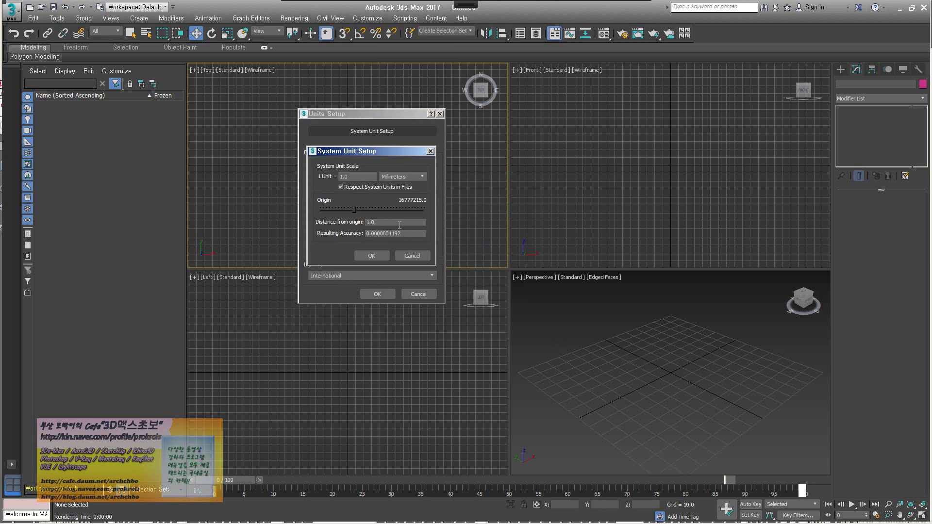
click(376, 255)
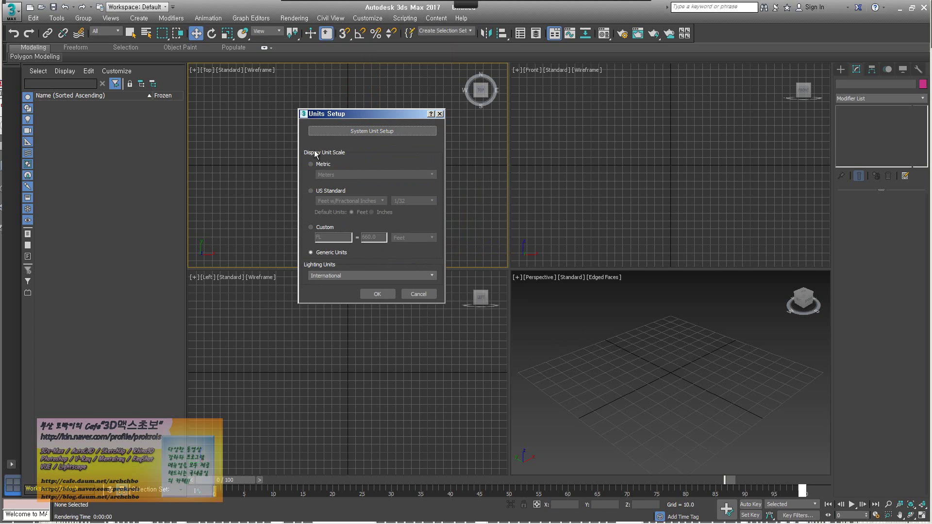
- Set the display unit to Metric Millimeters and apply the units settings
click(324, 165)
click(347, 175)
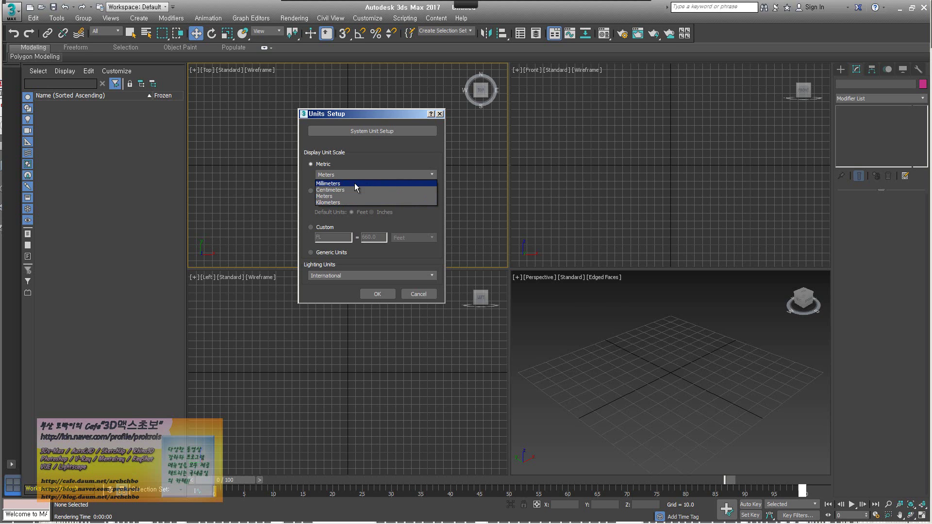
click(355, 183)
click(375, 294)
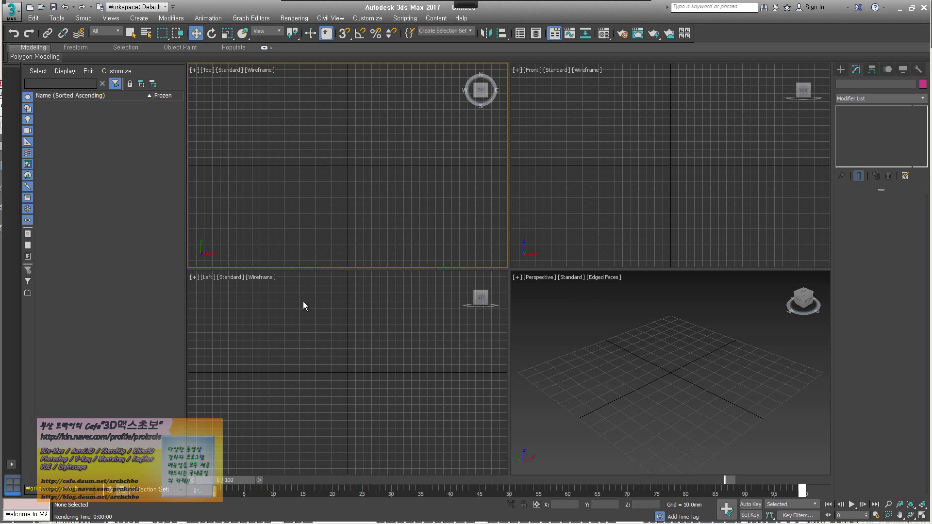
- Nudge the Top view and show the primitive object types available to create
middle_drag(377, 216, 378, 183)
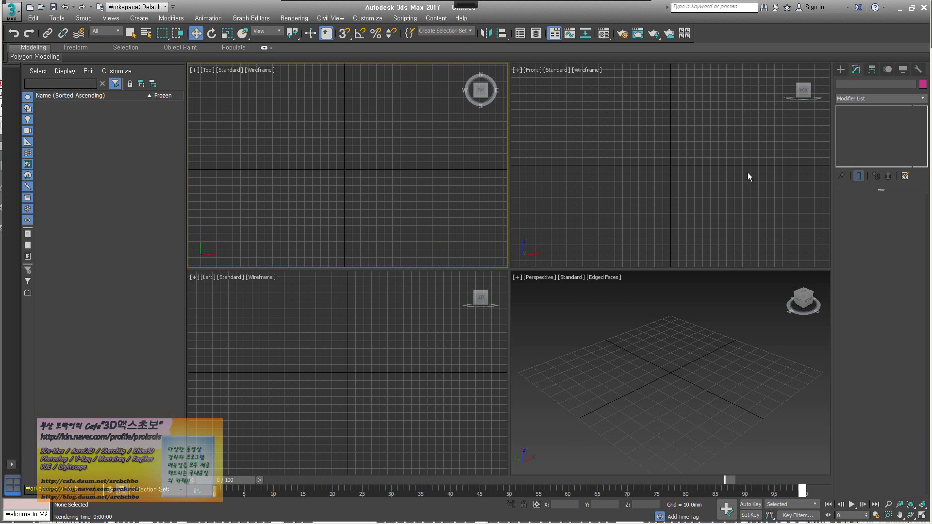
click(839, 71)
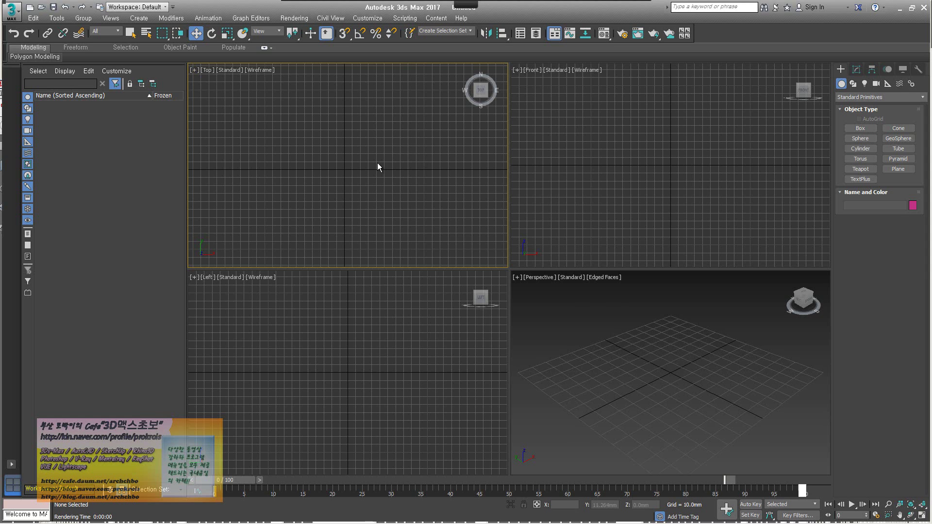
middle_drag(363, 159, 348, 149)
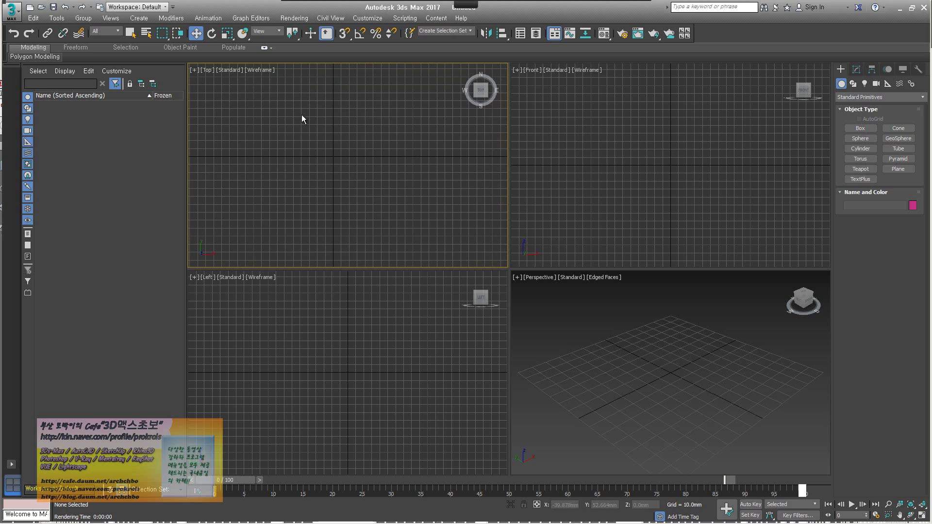
- Cycle through all four viewports, finishing with Front as the active view
click(583, 136)
click(407, 330)
click(610, 282)
click(558, 233)
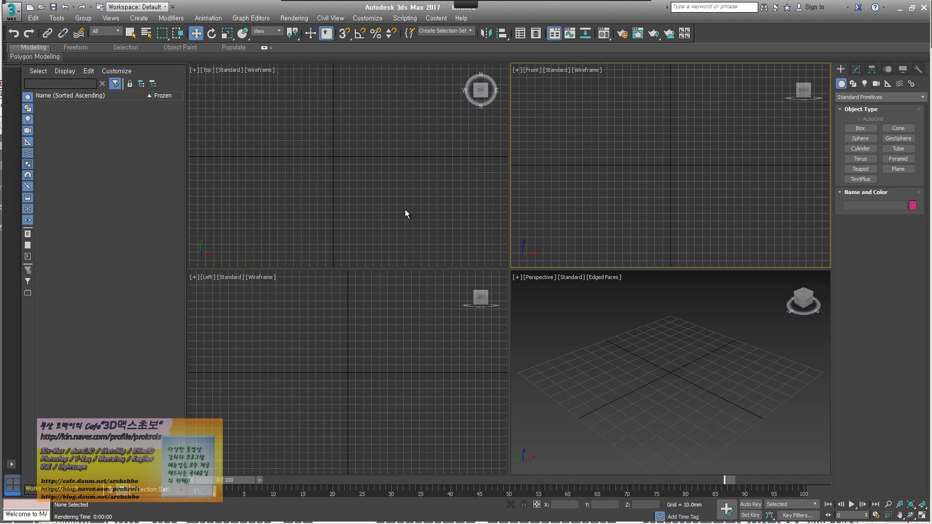
click(405, 210)
click(565, 211)
click(545, 320)
click(495, 292)
click(445, 229)
click(596, 227)
click(526, 281)
click(445, 334)
click(426, 231)
click(608, 223)
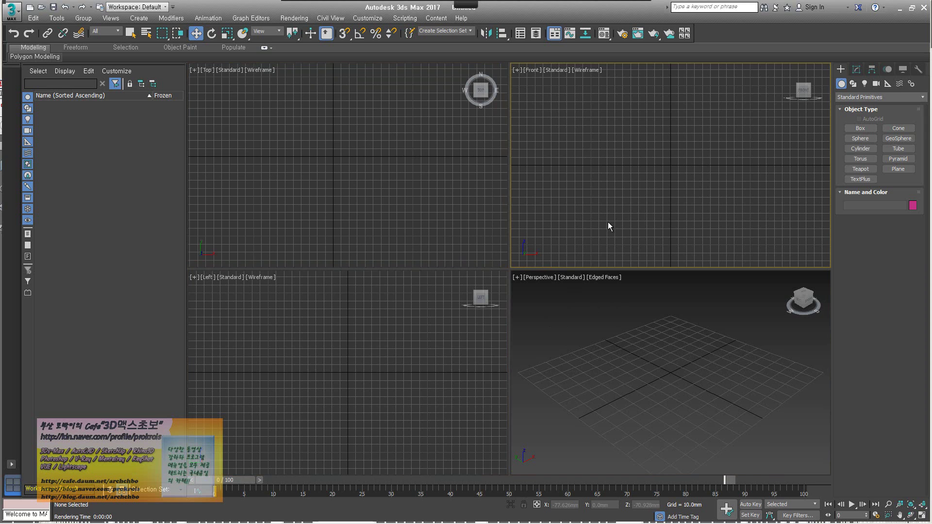
click(268, 121)
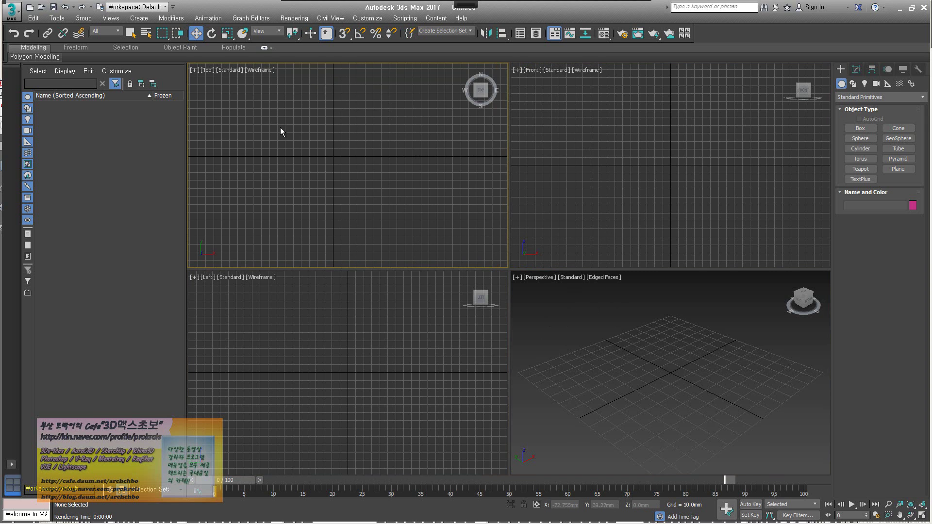
click(571, 127)
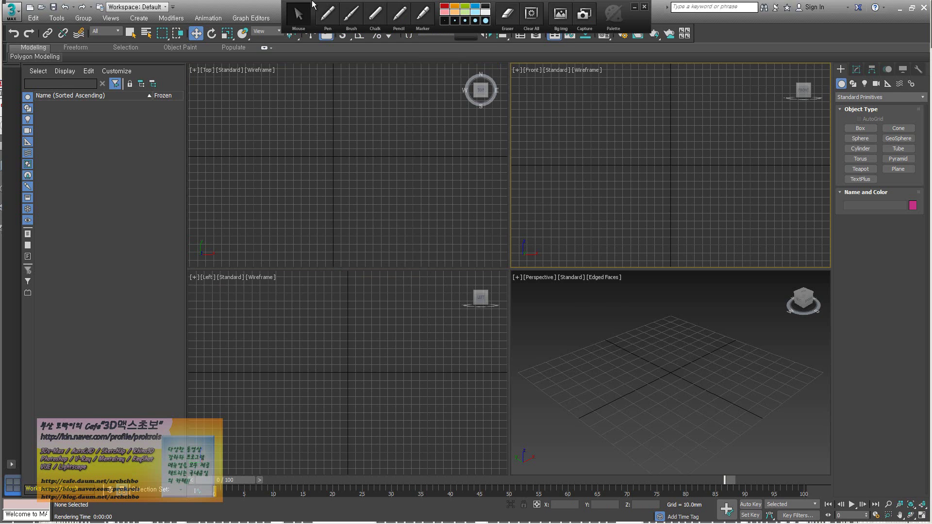
- Handwrite a Korean note with the annotation pen across the Top view
click(328, 16)
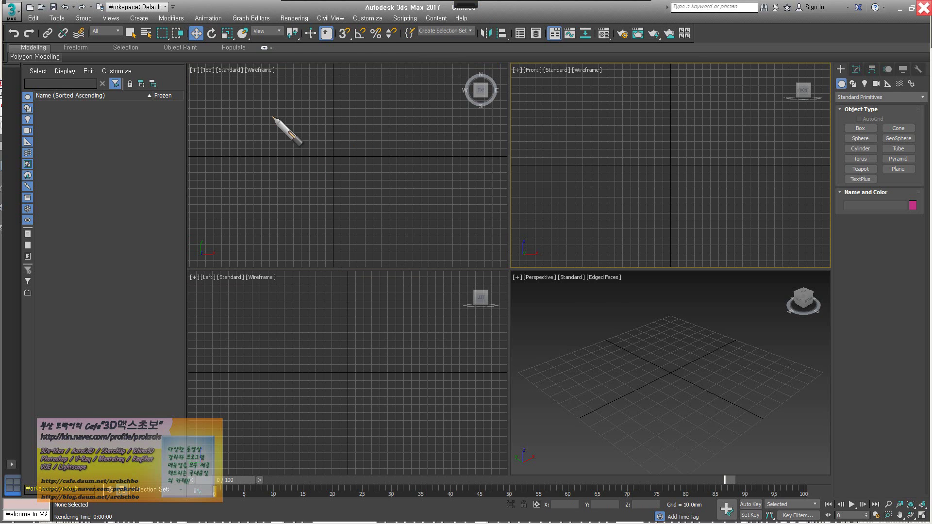
mouse_move(278, 125)
mouse_down()
mouse_move(312, 104)
mouse_move(305, 132)
mouse_move(335, 114)
mouse_move(363, 127)
mouse_up()
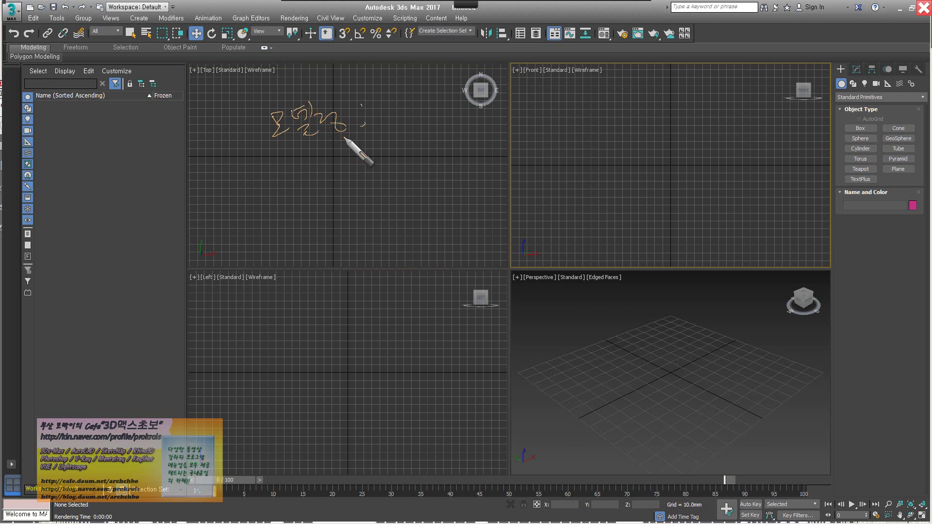
mouse_move(397, 123)
mouse_down()
mouse_move(426, 148)
mouse_move(447, 135)
mouse_move(462, 157)
mouse_move(522, 148)
mouse_move(582, 111)
mouse_move(576, 128)
mouse_move(603, 135)
mouse_move(613, 114)
mouse_move(635, 143)
mouse_up()
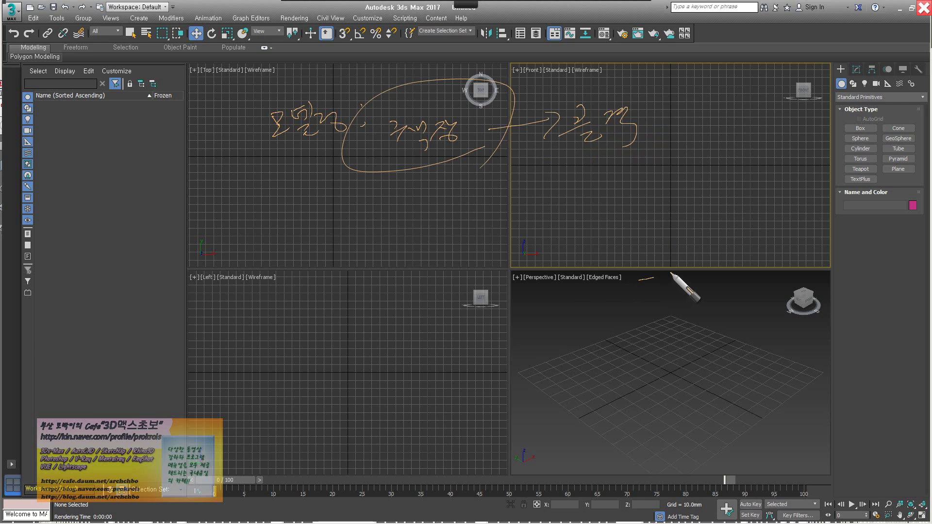
- Sketch a bookshelf with dividers, a labelled box and arched compartments over the Perspective view
mouse_move(670, 272)
mouse_down()
mouse_move(623, 290)
mouse_move(676, 440)
mouse_move(778, 433)
mouse_up()
mouse_move(719, 267)
mouse_down()
mouse_move(843, 382)
mouse_move(713, 415)
mouse_up()
mouse_move(683, 339)
mouse_down()
mouse_move(845, 311)
mouse_move(807, 335)
mouse_move(765, 384)
mouse_move(692, 378)
mouse_move(682, 451)
mouse_up()
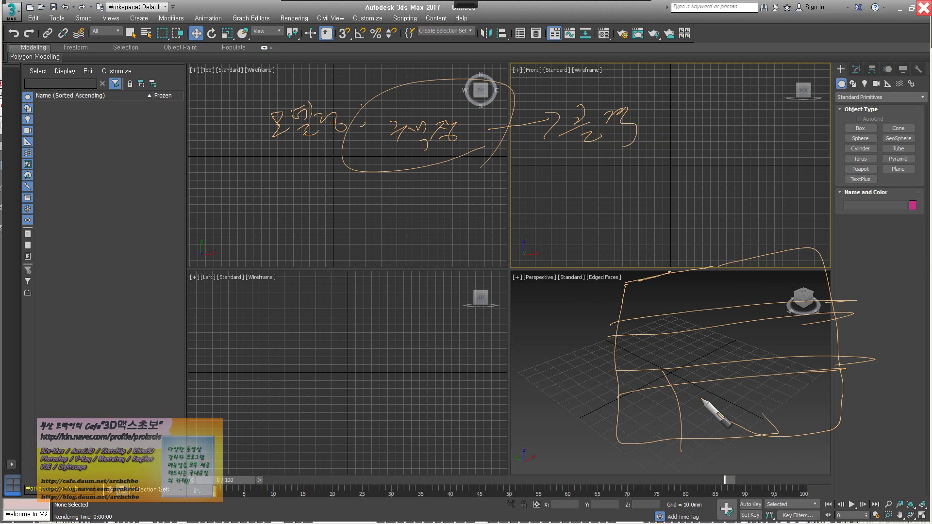
drag(698, 386, 701, 421)
drag(789, 384, 791, 435)
drag(795, 388, 795, 432)
drag(716, 326, 717, 357)
drag(728, 335, 728, 352)
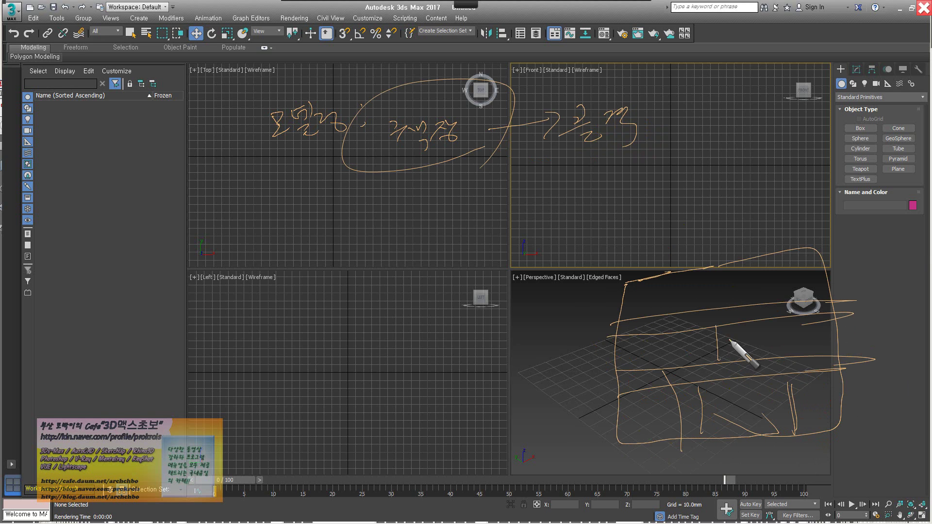
drag(672, 284, 670, 307)
drag(687, 277, 684, 303)
drag(767, 259, 767, 287)
drag(798, 256, 795, 303)
mouse_move(690, 276)
mouse_down()
mouse_move(732, 308)
mouse_move(702, 298)
mouse_up()
mouse_move(712, 276)
mouse_down()
mouse_move(701, 293)
mouse_move(714, 296)
mouse_up()
mouse_move(721, 278)
mouse_down()
mouse_move(722, 302)
mouse_move(744, 286)
mouse_up()
mouse_move(756, 276)
mouse_down()
mouse_move(755, 290)
mouse_move(770, 287)
mouse_up()
drag(780, 287, 788, 287)
mouse_move(626, 318)
mouse_down()
mouse_move(647, 286)
mouse_move(651, 315)
mouse_up()
drag(658, 291, 669, 318)
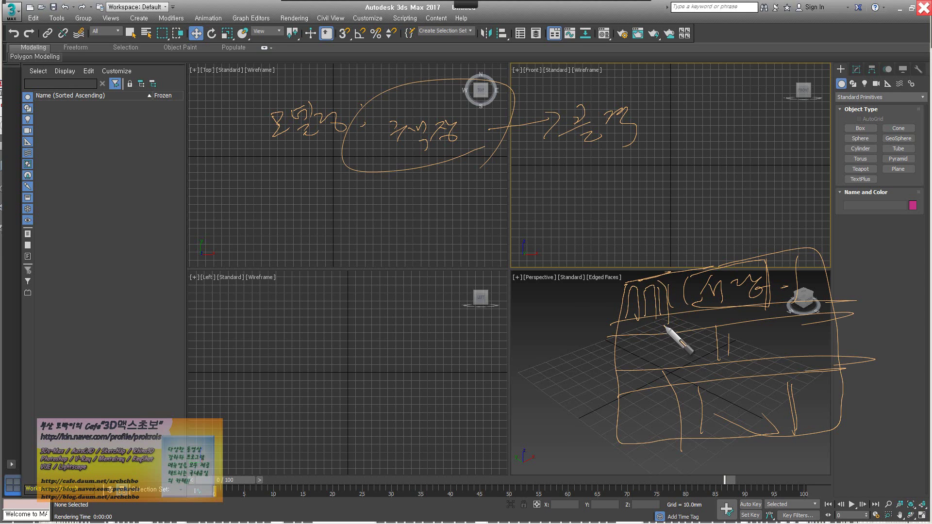
- Draw a tall bookshelf rectangle with shelf lines in the Front view, with a circled note pointing at it
mouse_move(685, 105)
mouse_down()
mouse_move(686, 163)
mouse_move(738, 212)
mouse_move(726, 101)
mouse_move(733, 212)
mouse_move(698, 210)
mouse_up()
drag(684, 130, 715, 123)
drag(684, 139, 748, 126)
drag(688, 163, 731, 157)
mouse_move(683, 177)
mouse_down()
mouse_move(743, 162)
mouse_move(743, 181)
mouse_up()
drag(692, 197, 763, 192)
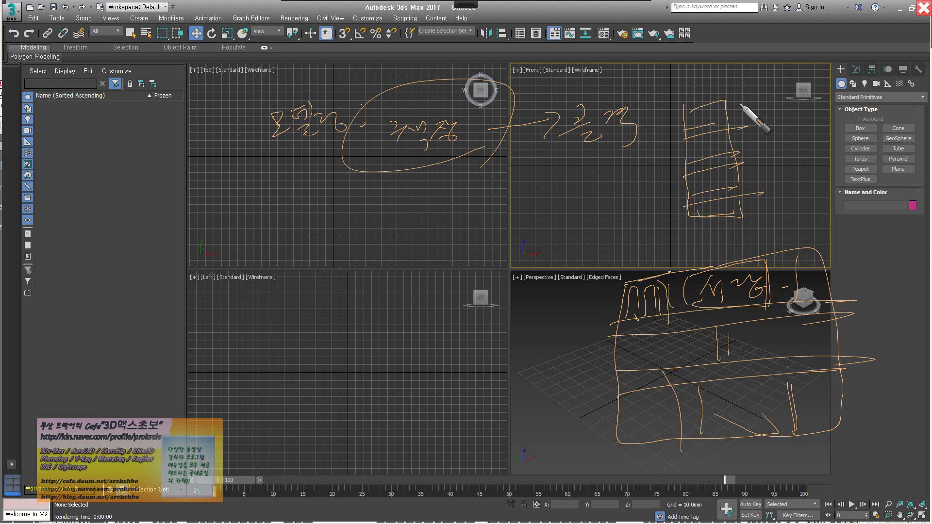
mouse_move(638, 157)
mouse_down()
mouse_move(669, 139)
mouse_move(630, 150)
mouse_move(613, 194)
mouse_move(654, 208)
mouse_move(740, 209)
mouse_move(650, 119)
mouse_move(665, 194)
mouse_up()
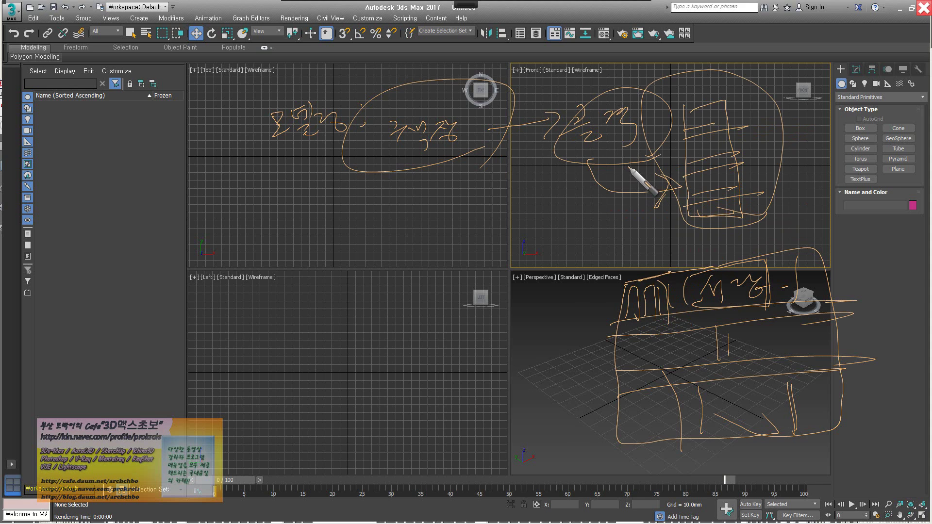
drag(587, 159, 511, 201)
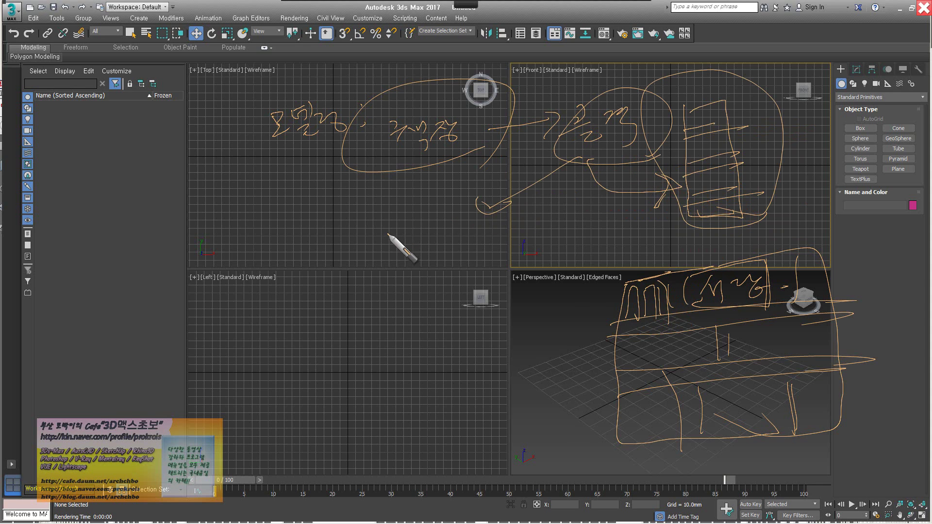
- Add notes on the shelf count, arrows, linking arcs and a loop around the Perspective sketch
mouse_move(380, 231)
mouse_down()
mouse_move(371, 239)
mouse_move(416, 267)
mouse_move(453, 232)
mouse_move(585, 225)
mouse_up()
mouse_move(387, 299)
mouse_down()
mouse_move(421, 302)
mouse_move(478, 284)
mouse_move(485, 303)
mouse_up()
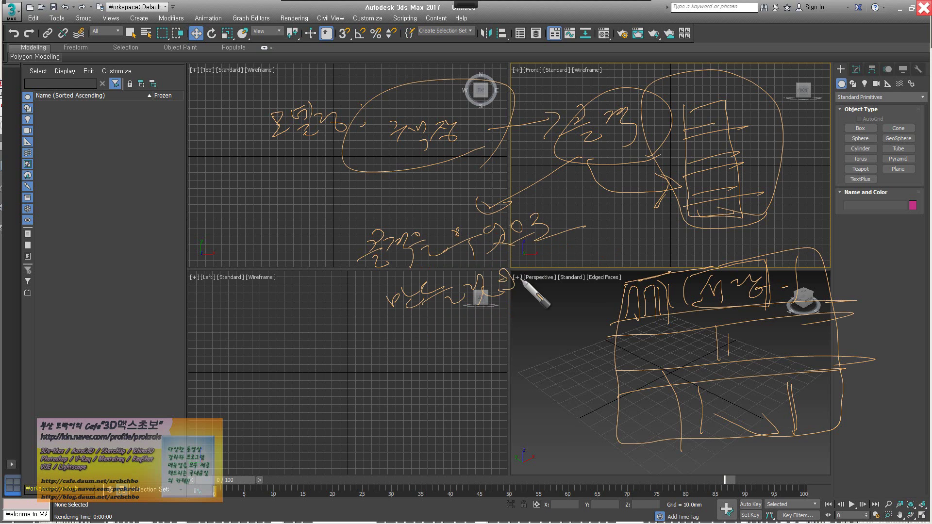
drag(528, 260, 545, 288)
drag(532, 278, 580, 260)
drag(576, 272, 594, 273)
mouse_move(688, 106)
mouse_down()
mouse_move(720, 102)
mouse_move(749, 212)
mouse_move(697, 230)
mouse_move(678, 99)
mouse_move(683, 117)
mouse_up()
mouse_move(614, 289)
mouse_down()
mouse_move(815, 261)
mouse_move(833, 415)
mouse_move(623, 397)
mouse_move(603, 335)
mouse_up()
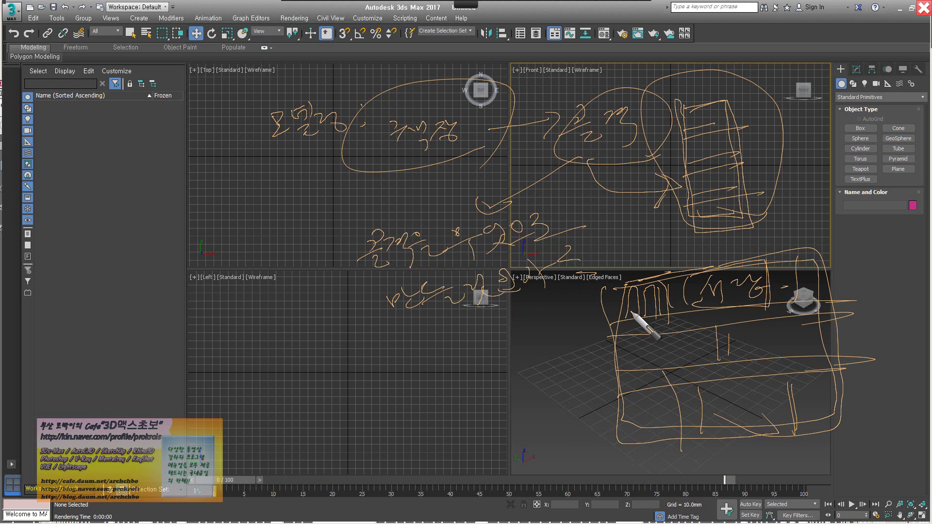
drag(463, 325, 473, 358)
mouse_move(424, 396)
mouse_down()
mouse_move(455, 394)
mouse_move(485, 412)
mouse_move(524, 379)
mouse_move(561, 383)
mouse_up()
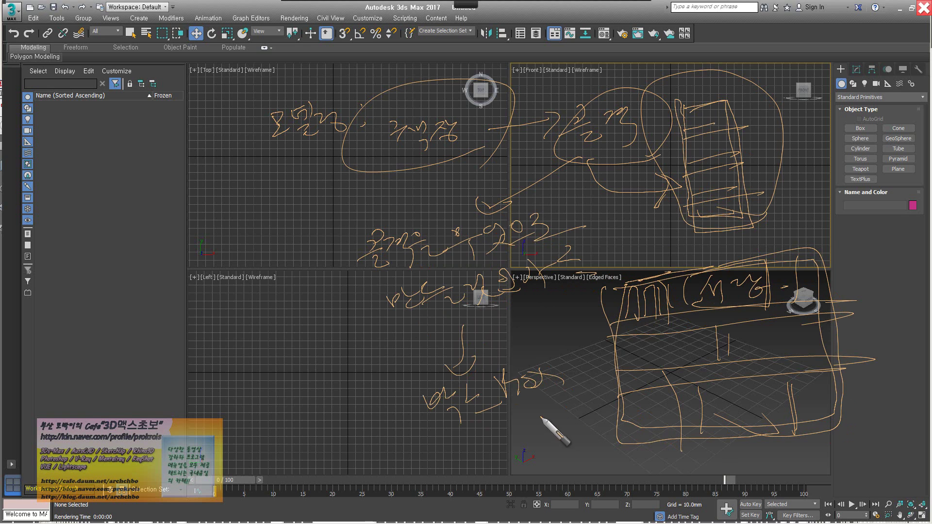
mouse_move(484, 426)
mouse_down()
mouse_move(516, 462)
mouse_move(528, 431)
mouse_move(555, 454)
mouse_move(557, 422)
mouse_move(595, 405)
mouse_up()
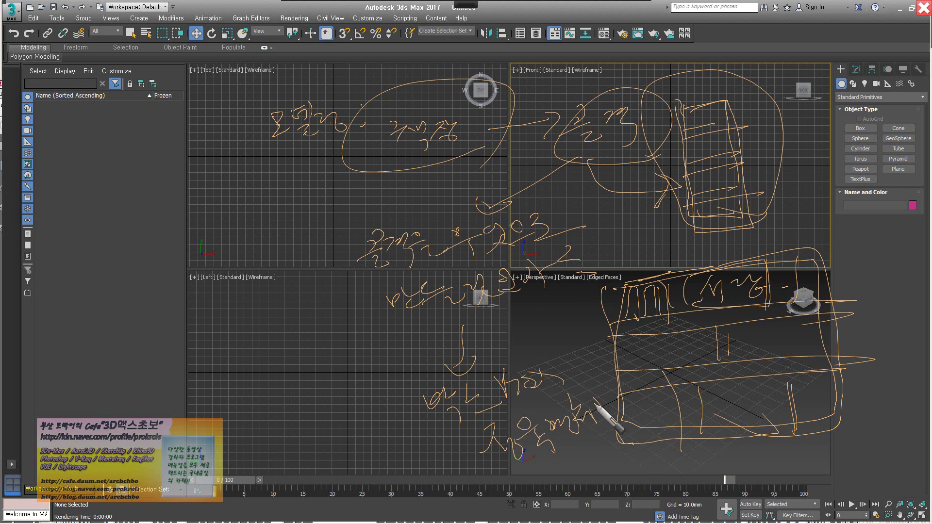
mouse_move(603, 176)
mouse_down()
mouse_move(686, 115)
mouse_move(631, 349)
mouse_move(607, 394)
mouse_up()
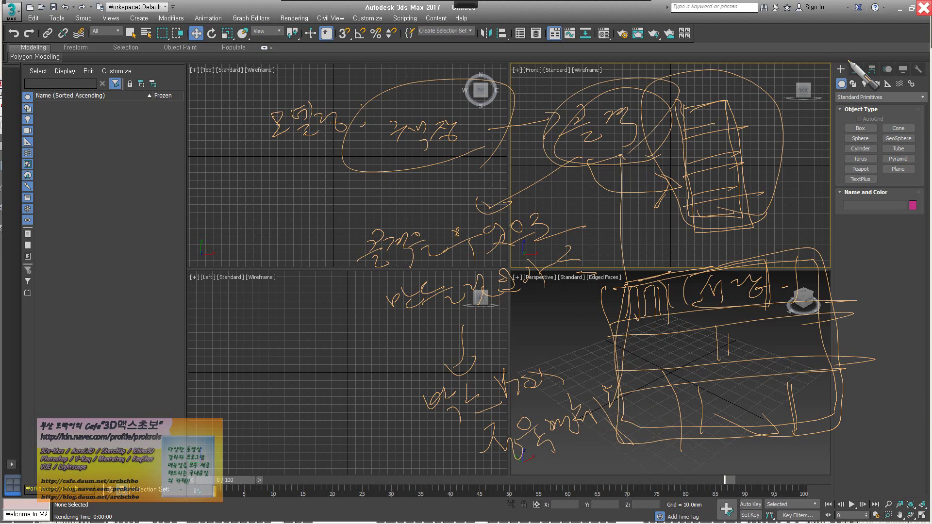
mouse_move(829, 77)
mouse_down()
mouse_move(856, 42)
mouse_move(844, 89)
mouse_move(873, 128)
mouse_move(828, 122)
mouse_move(855, 136)
mouse_up()
mouse_move(769, 354)
mouse_down()
mouse_move(832, 235)
mouse_move(787, 371)
mouse_up()
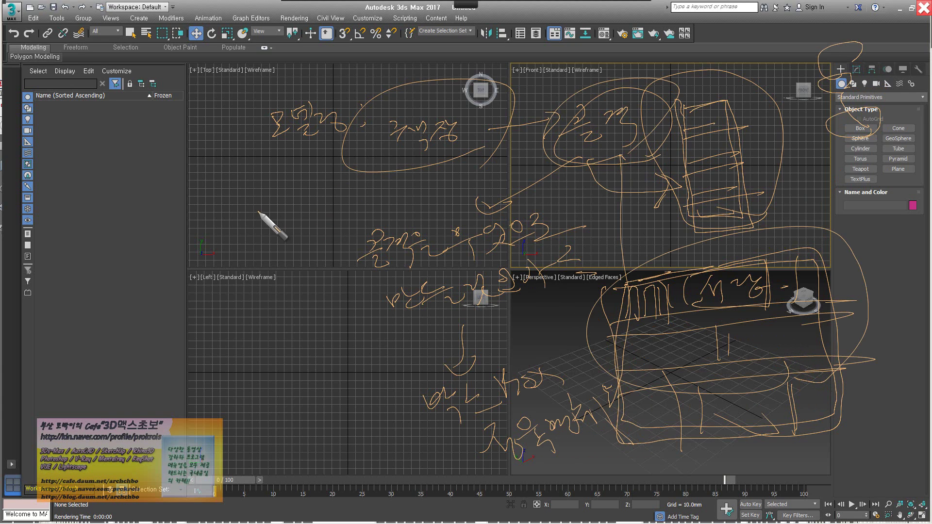
- Add Top and Left view notes and circle the Box creation button as a hint
mouse_move(248, 202)
mouse_down()
mouse_move(254, 217)
mouse_move(305, 193)
mouse_up()
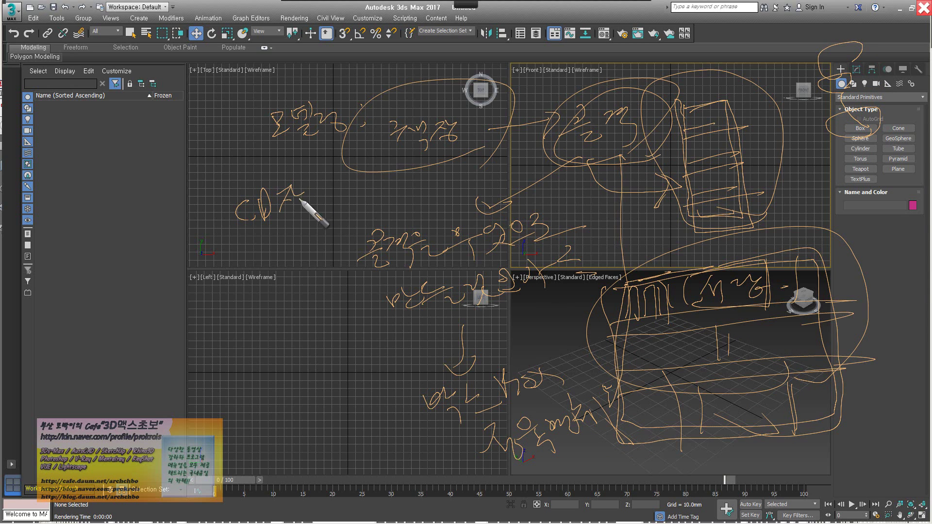
mouse_move(680, 103)
mouse_down()
mouse_move(750, 124)
mouse_move(755, 246)
mouse_move(677, 120)
mouse_move(750, 154)
mouse_move(689, 245)
mouse_move(683, 111)
mouse_up()
drag(883, 142, 886, 137)
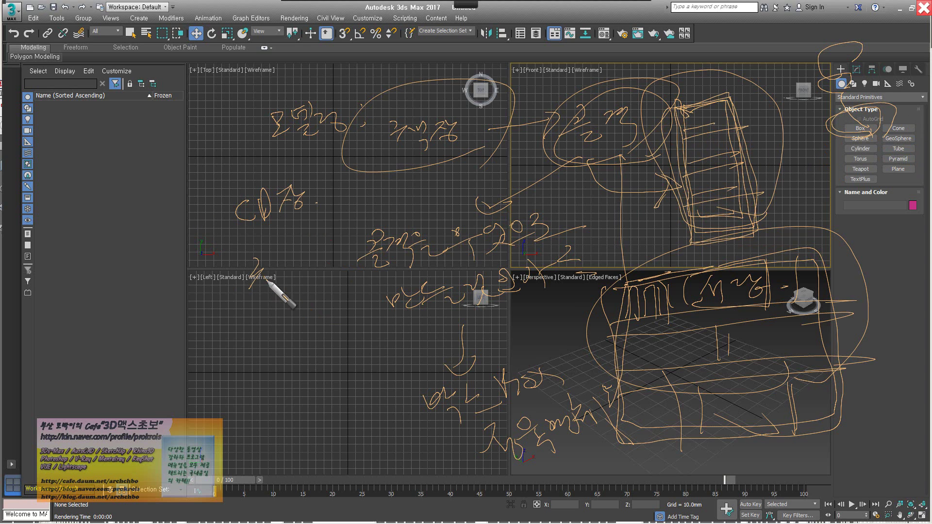
mouse_move(267, 279)
mouse_down()
mouse_move(291, 294)
mouse_move(312, 267)
mouse_move(320, 287)
mouse_up()
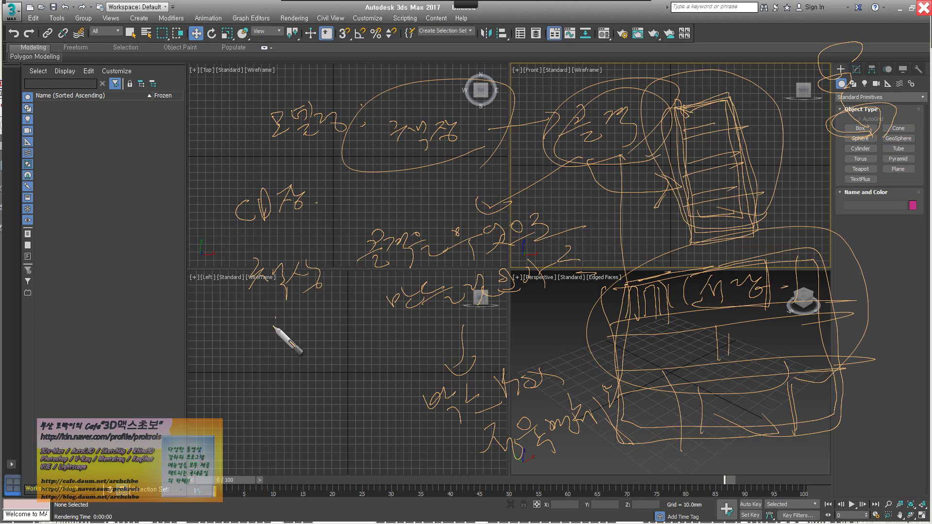
mouse_move(274, 327)
mouse_down()
mouse_move(291, 355)
mouse_move(313, 328)
mouse_move(345, 317)
mouse_up()
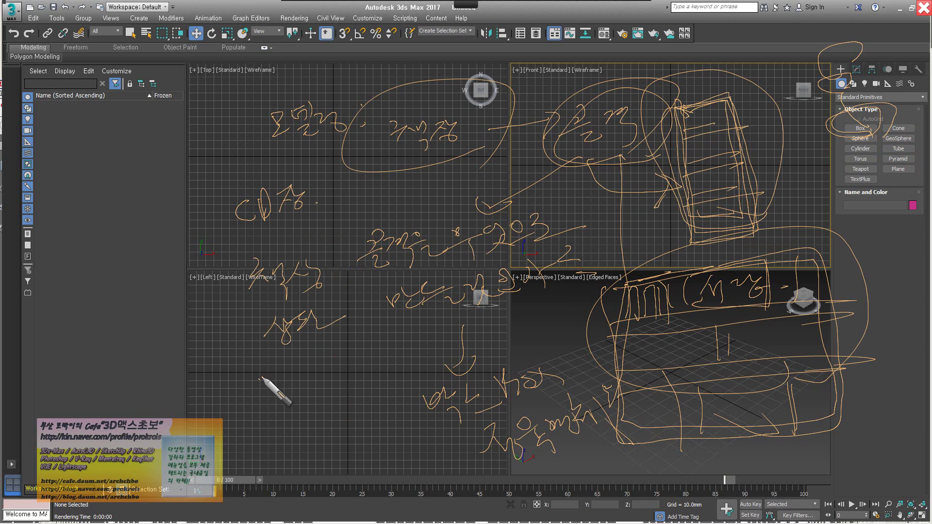
- Sketch a long tabletop with two labelled legs and pointers in the Left view
mouse_move(262, 378)
mouse_down()
mouse_move(462, 380)
mouse_move(260, 405)
mouse_move(283, 414)
mouse_move(281, 432)
mouse_move(322, 461)
mouse_move(310, 409)
mouse_up()
mouse_move(415, 388)
mouse_down()
mouse_move(427, 453)
mouse_move(449, 458)
mouse_move(416, 387)
mouse_up()
mouse_move(313, 448)
mouse_down()
mouse_move(335, 424)
mouse_move(332, 394)
mouse_up()
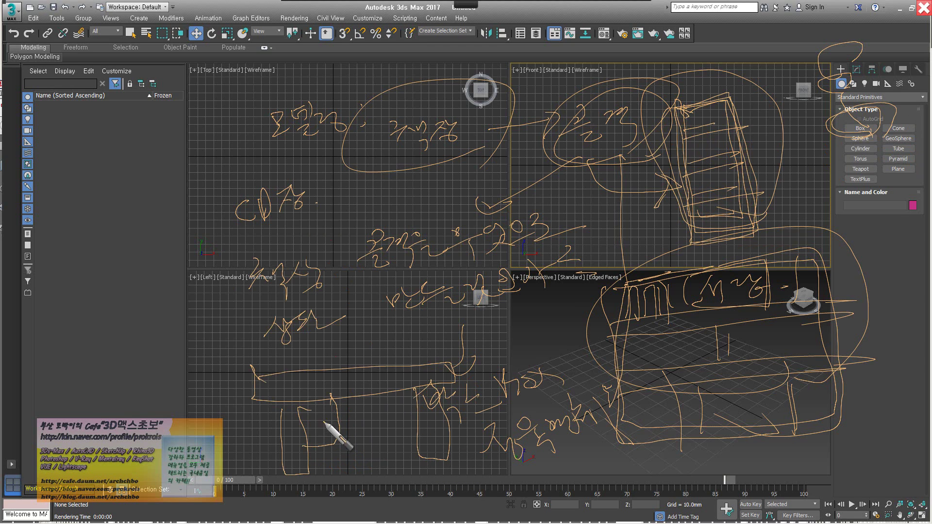
drag(314, 430, 344, 446)
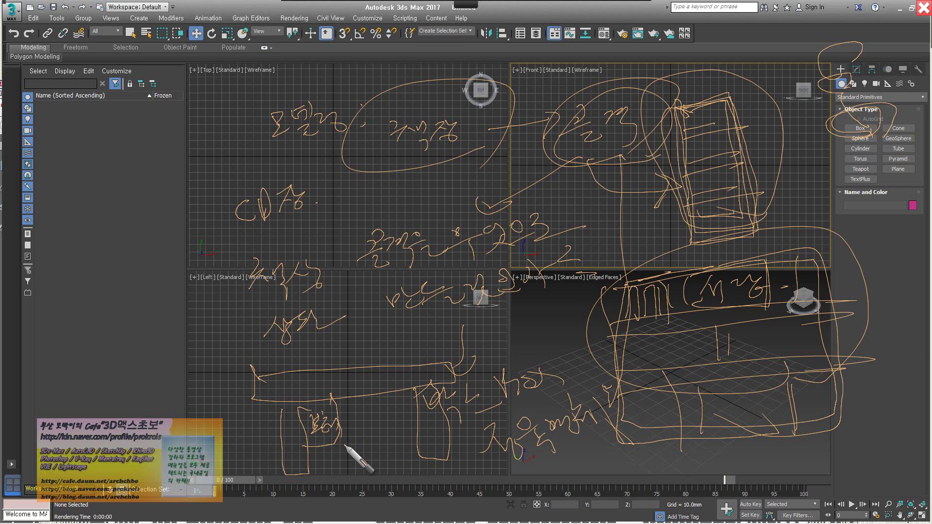
mouse_move(255, 376)
mouse_down()
mouse_move(351, 393)
mouse_move(452, 390)
mouse_move(405, 364)
mouse_move(455, 386)
mouse_up()
mouse_move(298, 371)
mouse_down()
mouse_move(359, 325)
mouse_move(366, 339)
mouse_up()
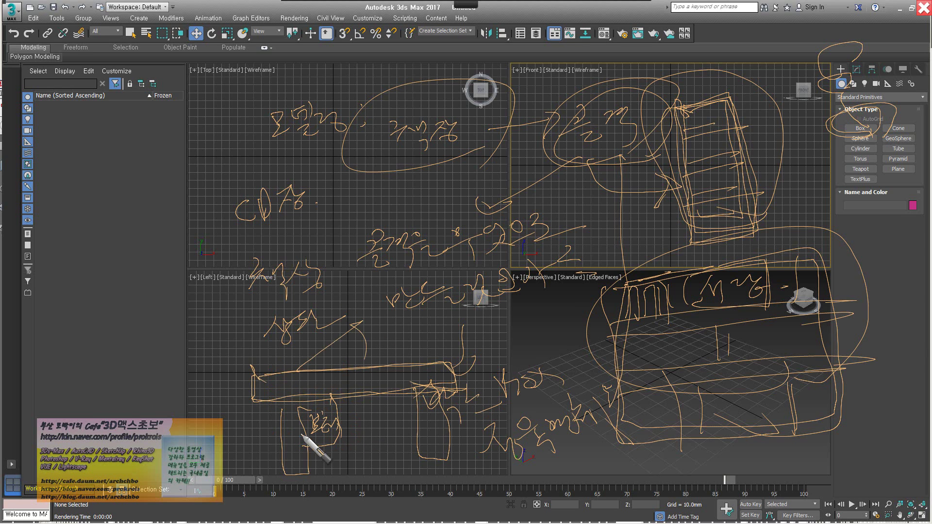
drag(281, 440, 223, 450)
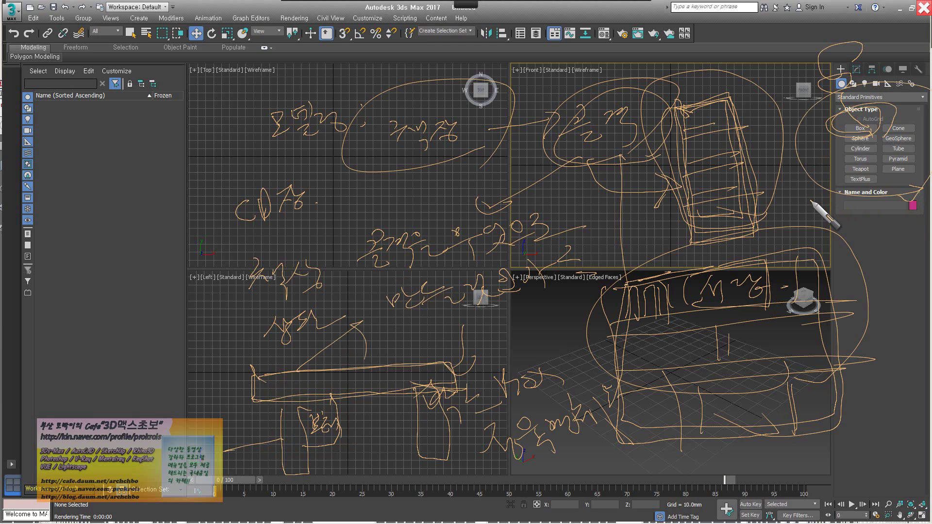
- Circle the Front view text, link it to a new Top view note, then clear all annotations
mouse_move(592, 139)
mouse_down()
mouse_move(680, 123)
mouse_move(655, 138)
mouse_up()
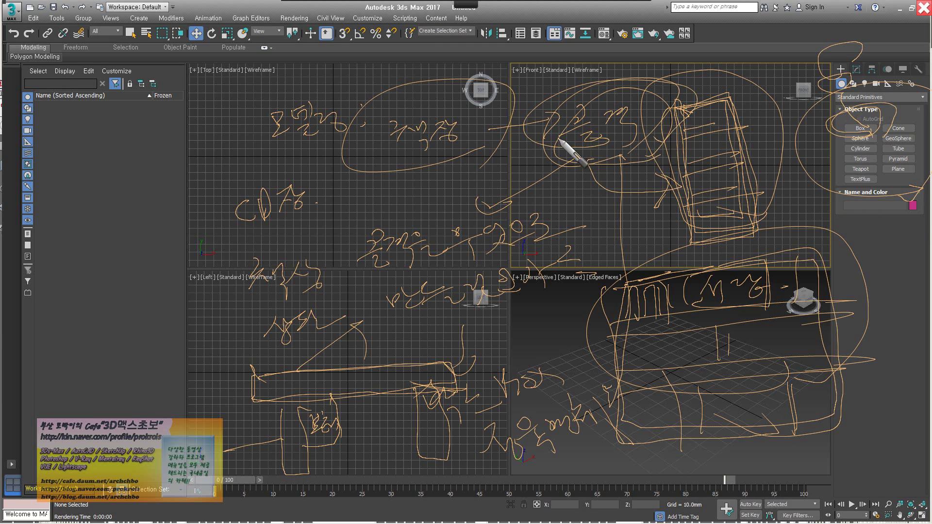
mouse_move(559, 139)
mouse_down()
mouse_move(417, 197)
mouse_move(403, 191)
mouse_up()
mouse_move(348, 214)
mouse_down()
mouse_move(354, 202)
mouse_move(379, 204)
mouse_move(426, 246)
mouse_move(421, 240)
mouse_up()
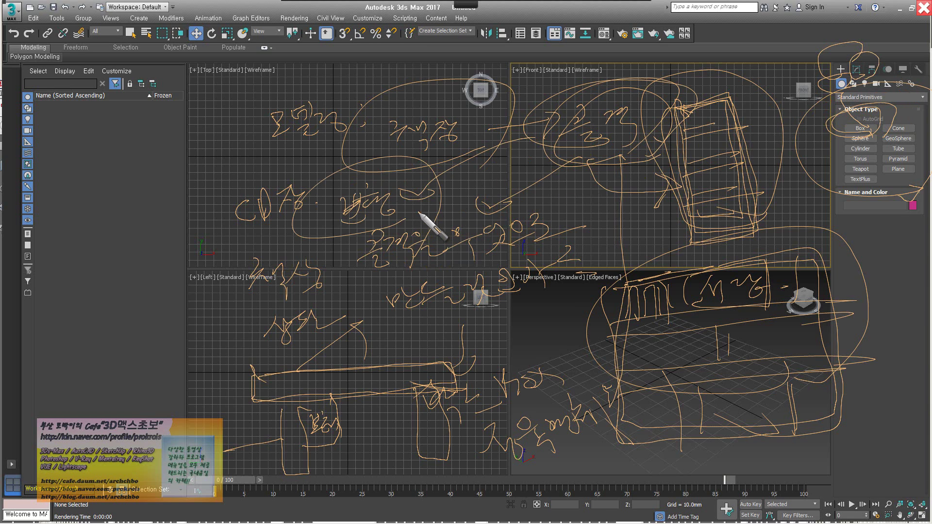
mouse_move(421, 214)
mouse_down()
mouse_move(443, 190)
mouse_move(505, 206)
mouse_move(521, 165)
mouse_move(534, 224)
mouse_up()
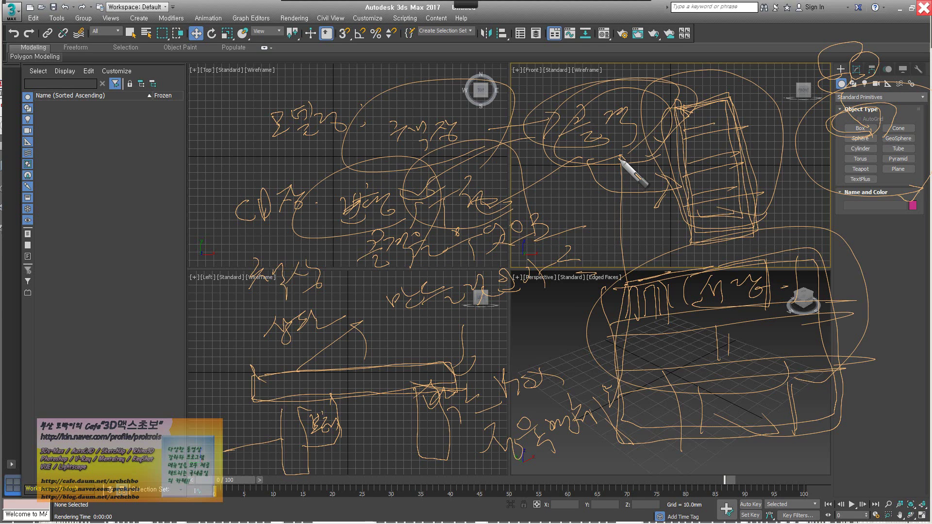
mouse_move(316, 2)
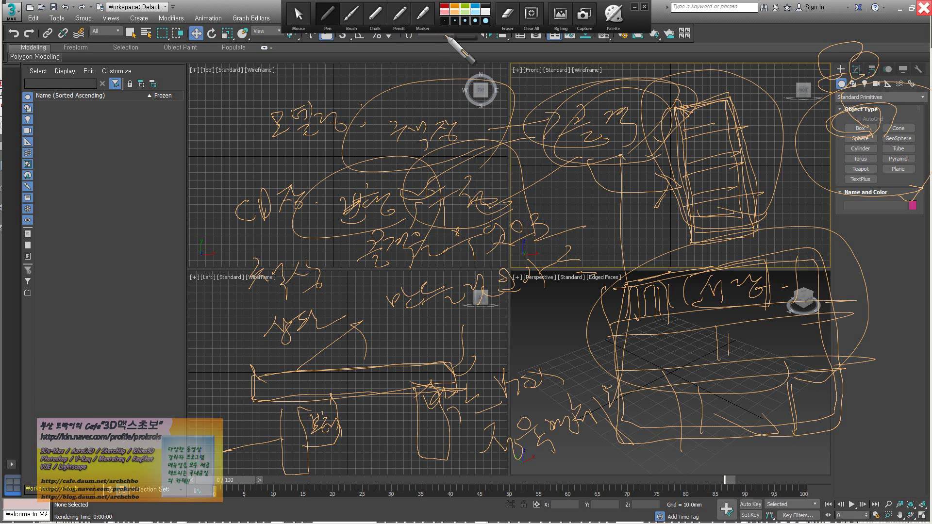
click(521, 28)
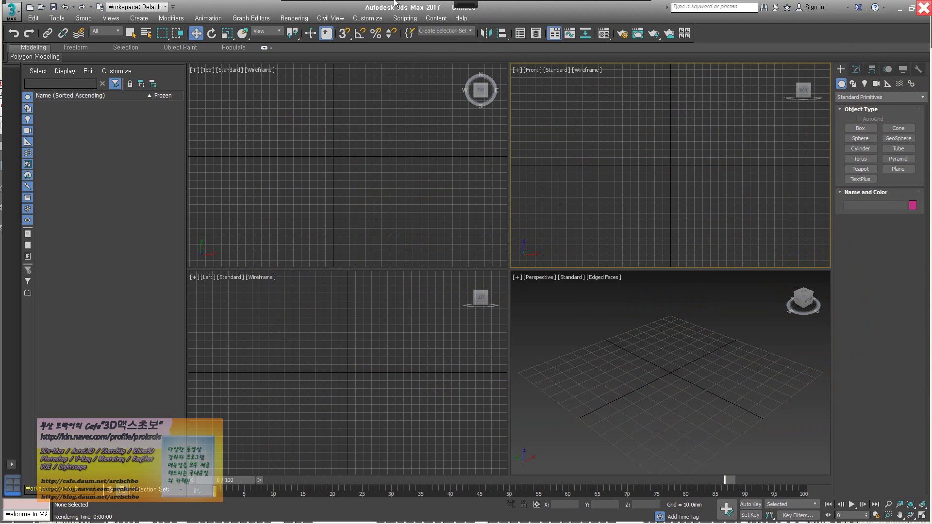
- Return the overlay to mouse mode and launch Internet Explorer from the Start menu
click(300, 18)
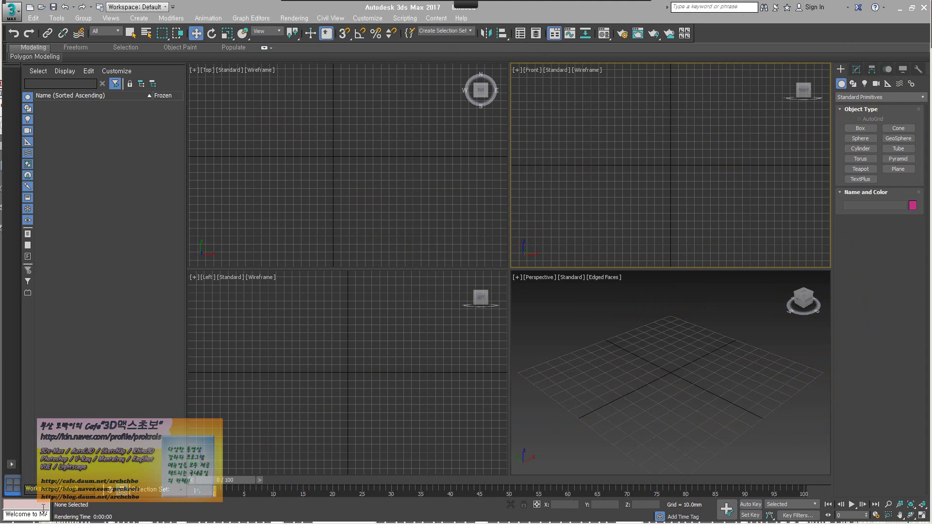
key(super)
click(48, 499)
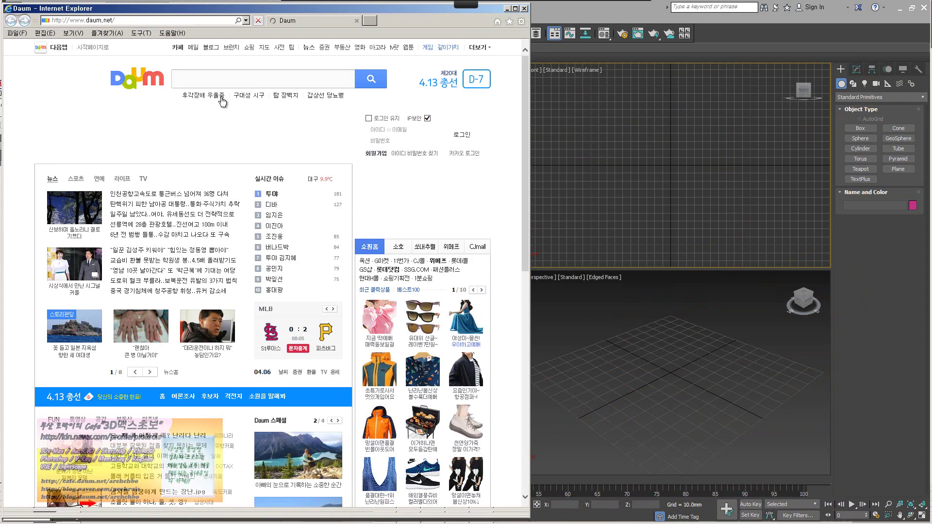
- Reach Google through Daum's search in a new tab and search for 책장
click(236, 77)
text(구글)
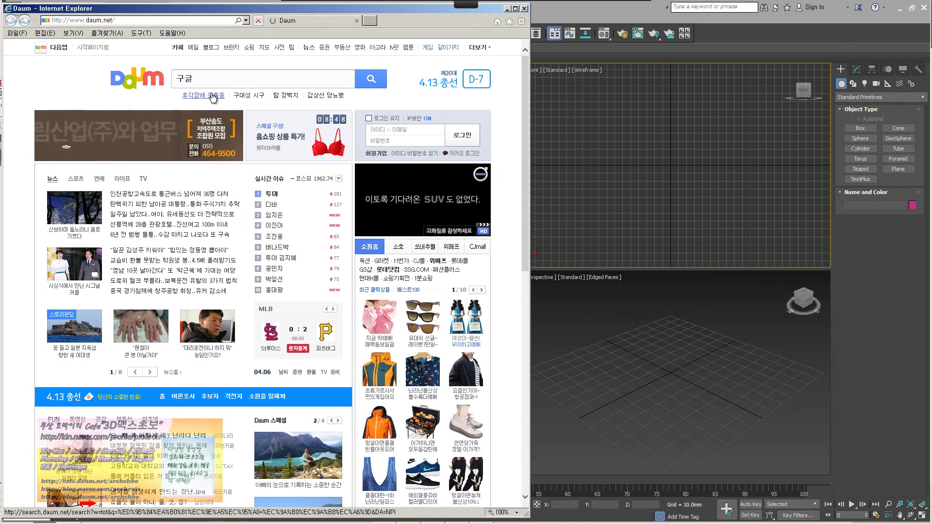
click(171, 129)
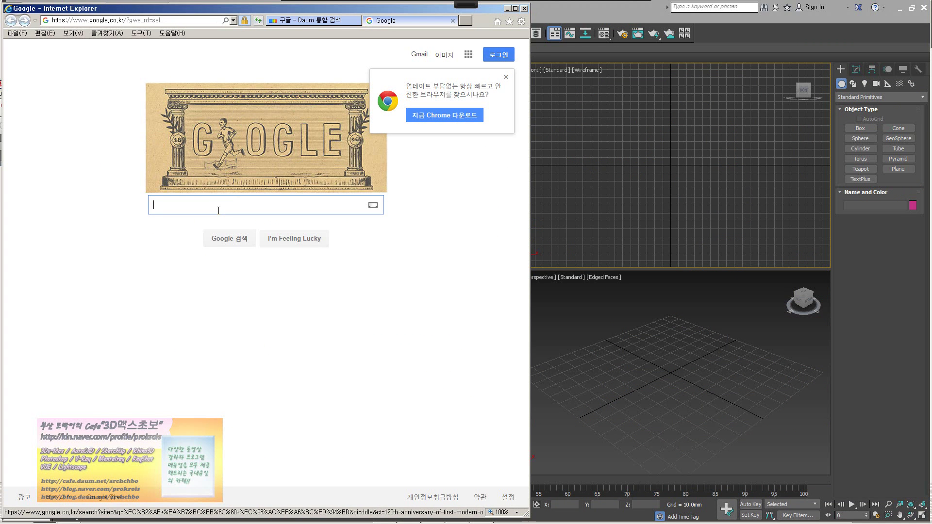
text(corwkd)
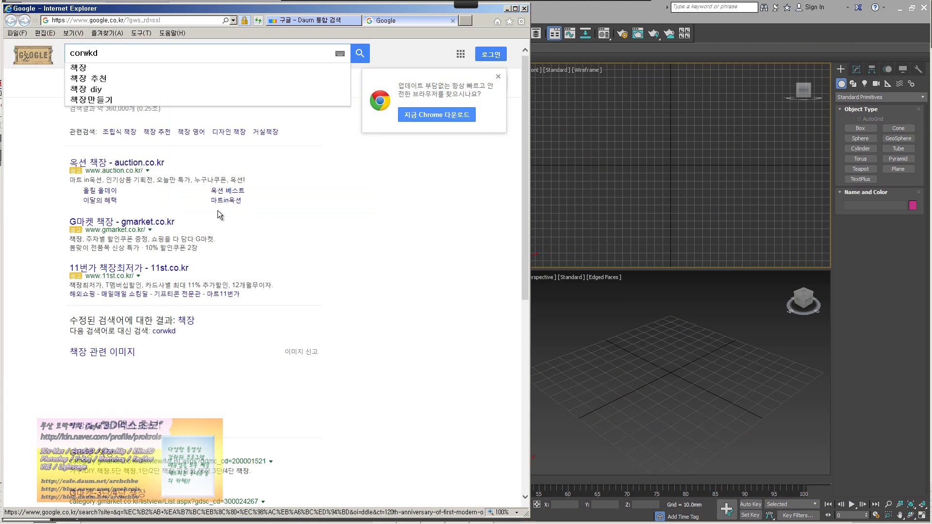
click(84, 67)
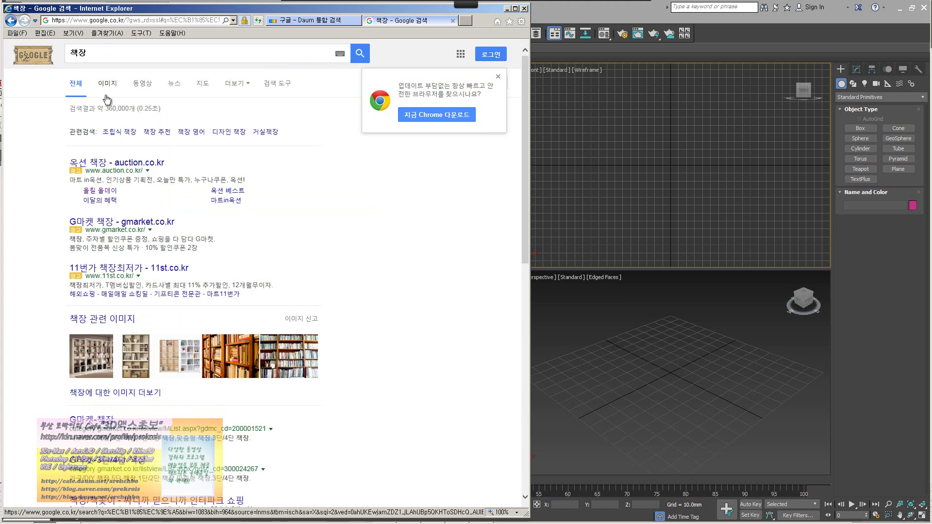
- Open the 책장 image results, preview a few bookshelf photos and scroll down
click(94, 320)
click(95, 321)
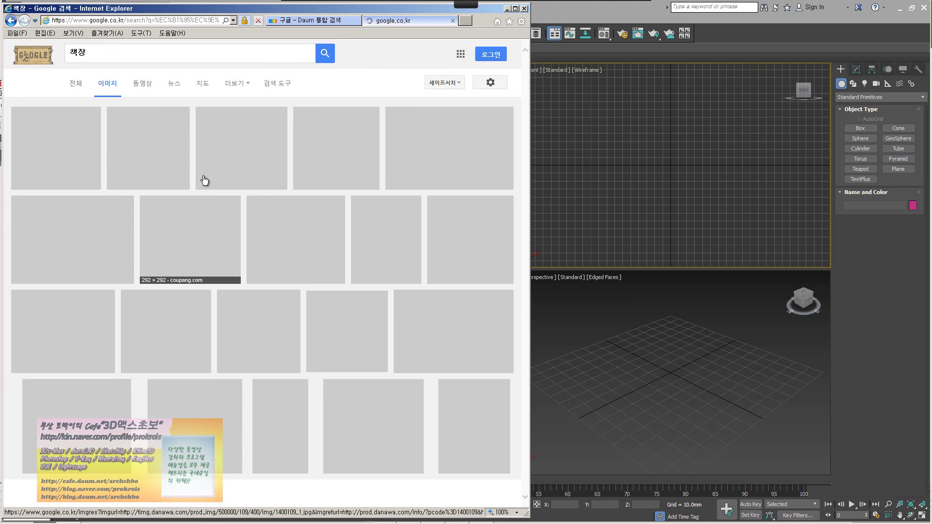
click(95, 167)
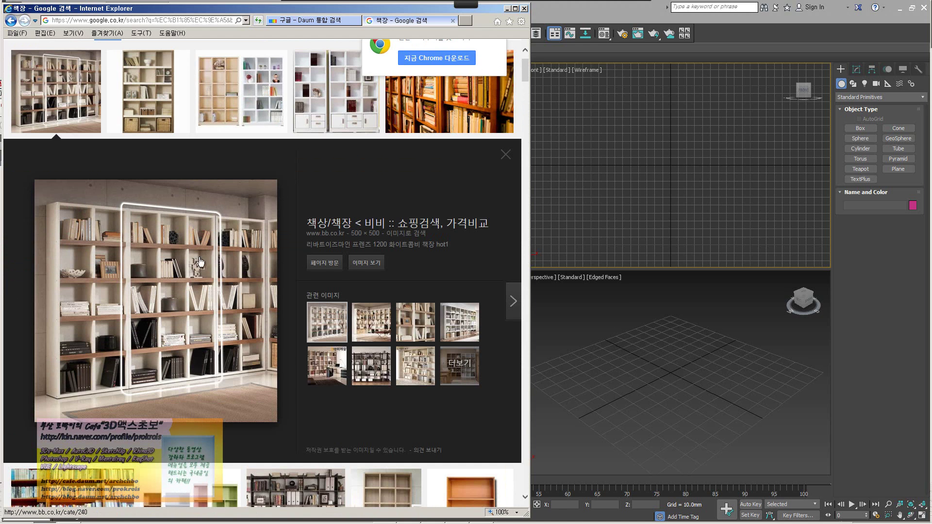
click(359, 319)
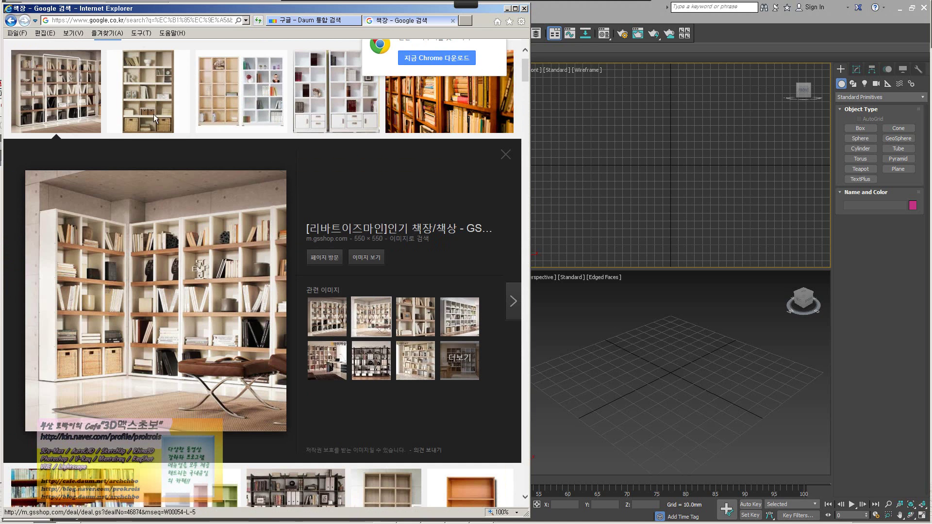
click(148, 66)
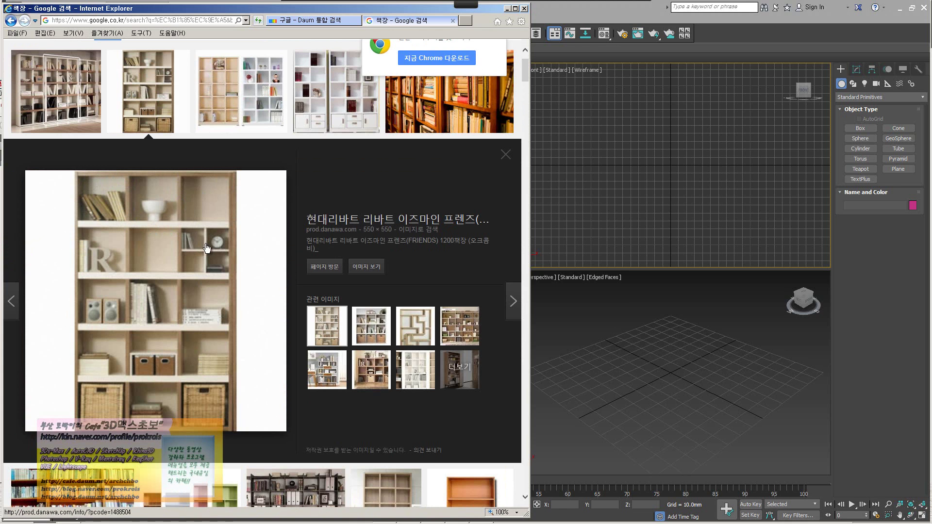
scroll(206, 248, down, 5)
- Preview the 편백나무 책장 pine bookshelf image and a related one, then minimize Internet Explorer
scroll(207, 250, down, 2)
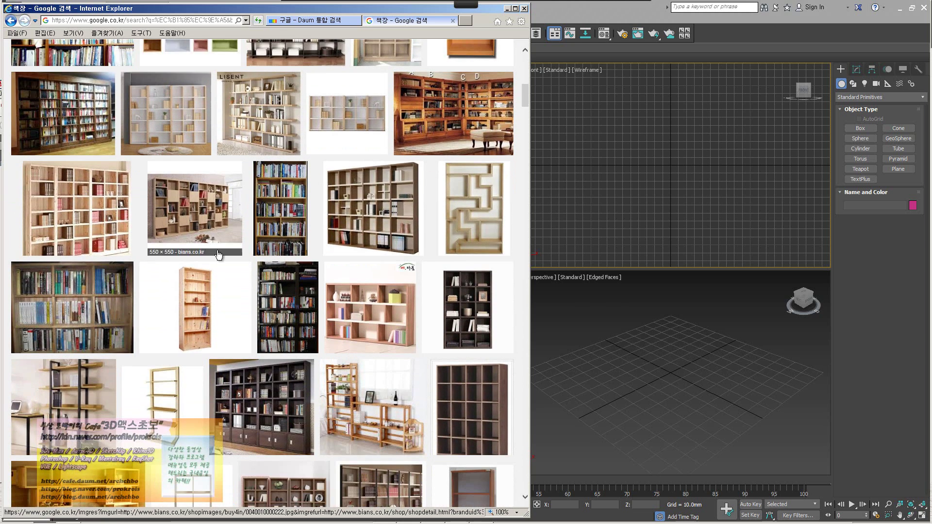
click(204, 327)
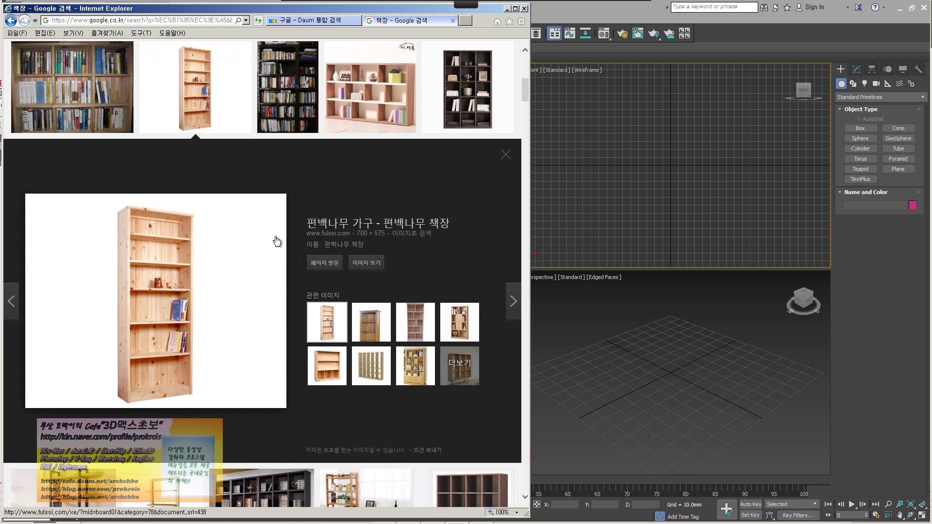
click(425, 322)
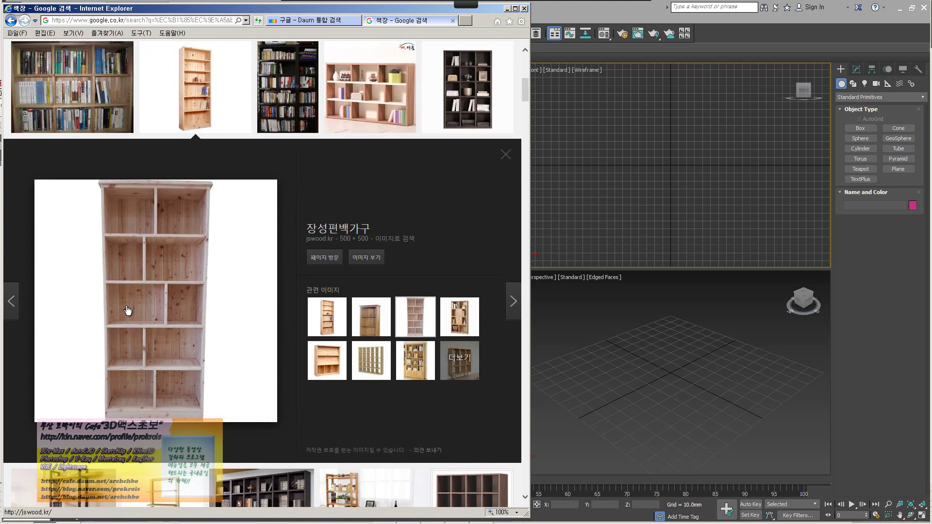
click(333, 325)
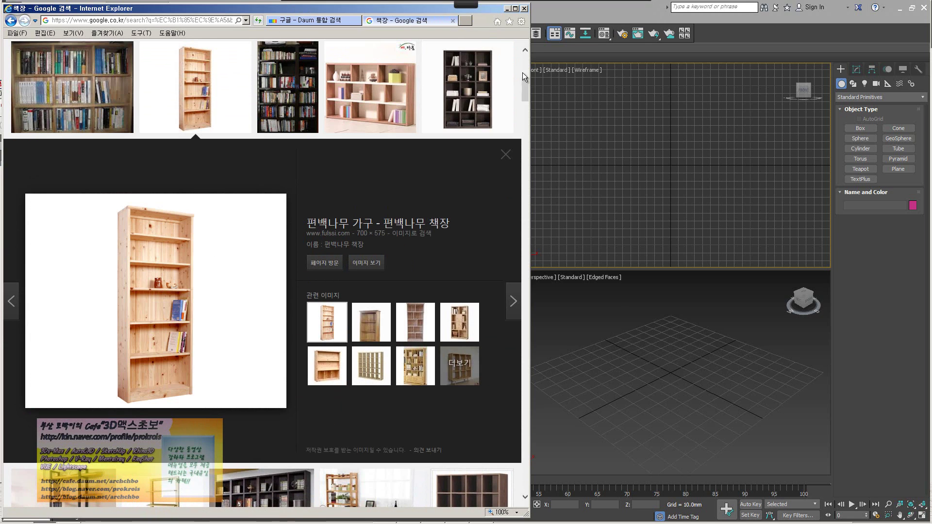
click(507, 9)
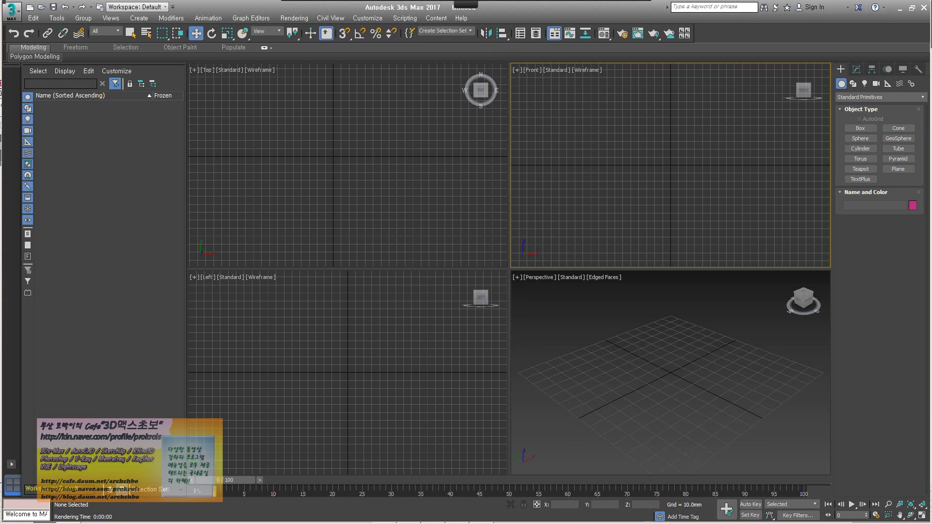
- Switch from the pine bookshelf reference to the Top, Front and Left viewports, then back to the reference
mouse_move(83, 506)
click(43, 500)
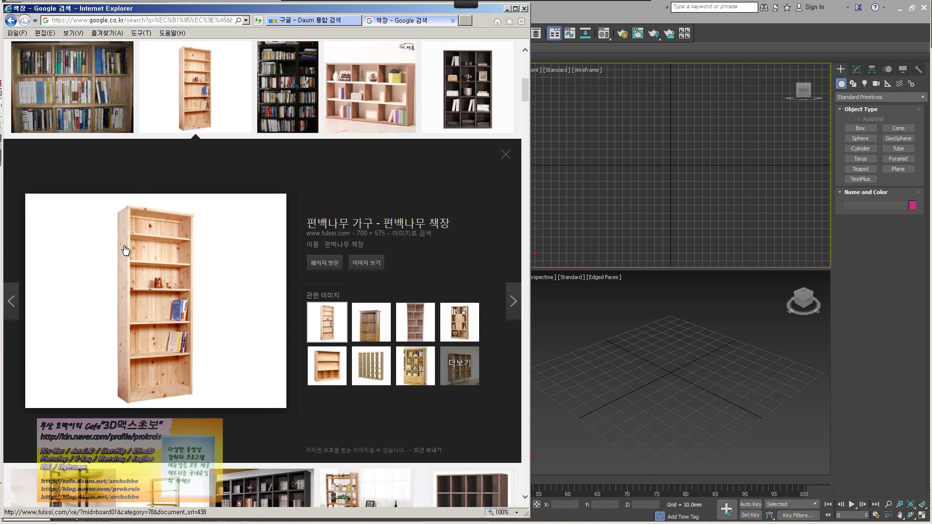
click(642, 112)
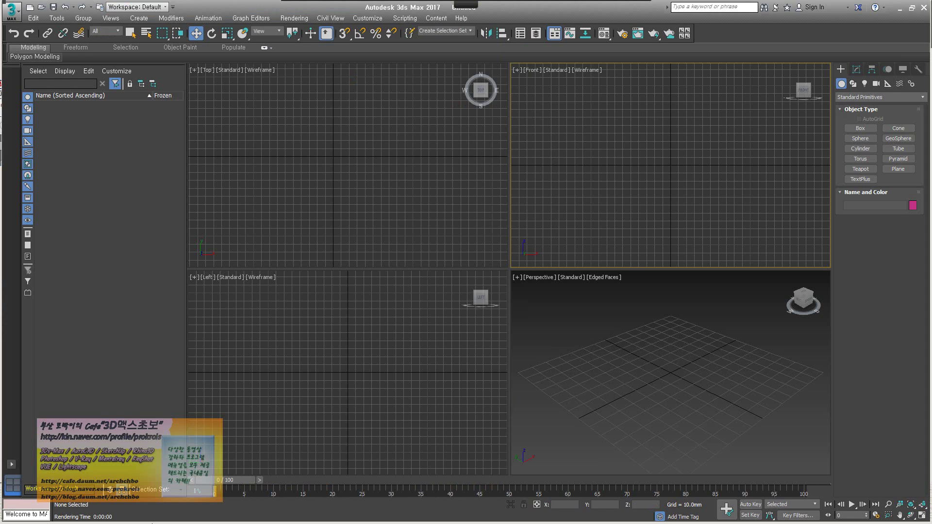
click(245, 80)
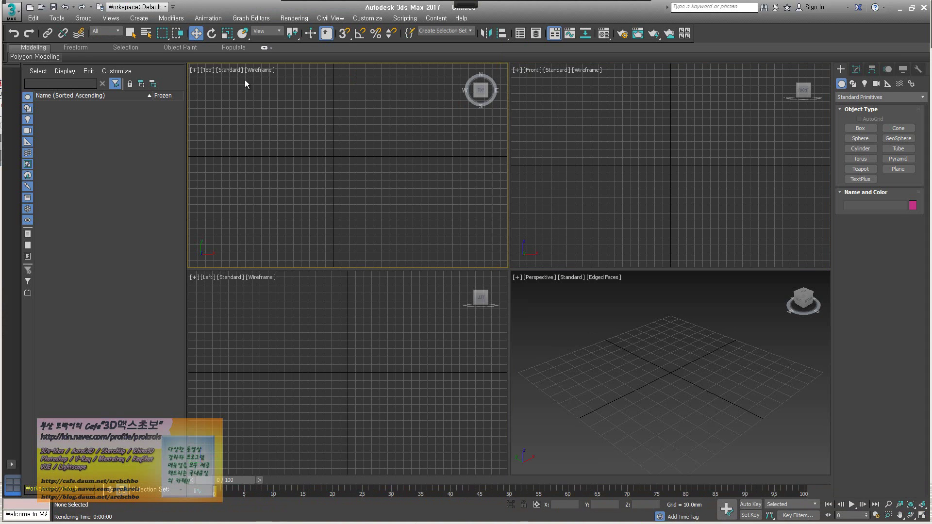
click(567, 105)
click(299, 302)
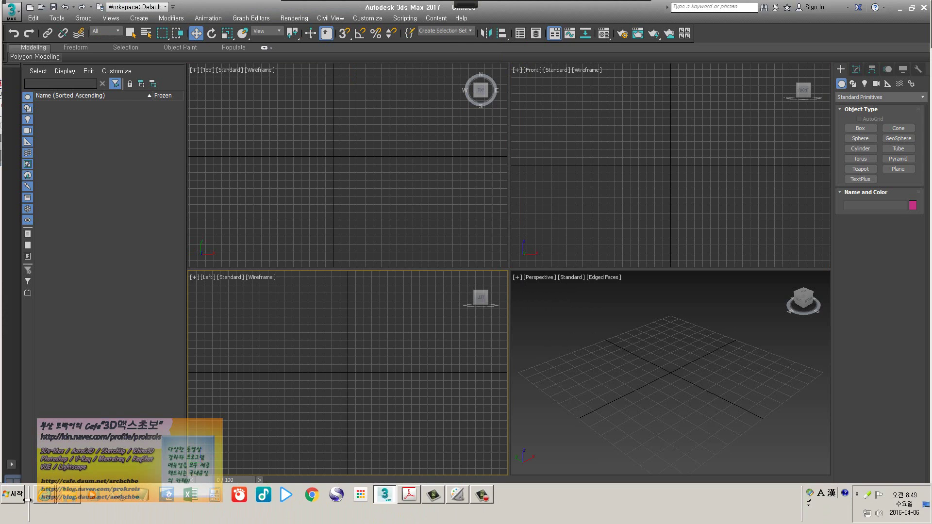
click(68, 472)
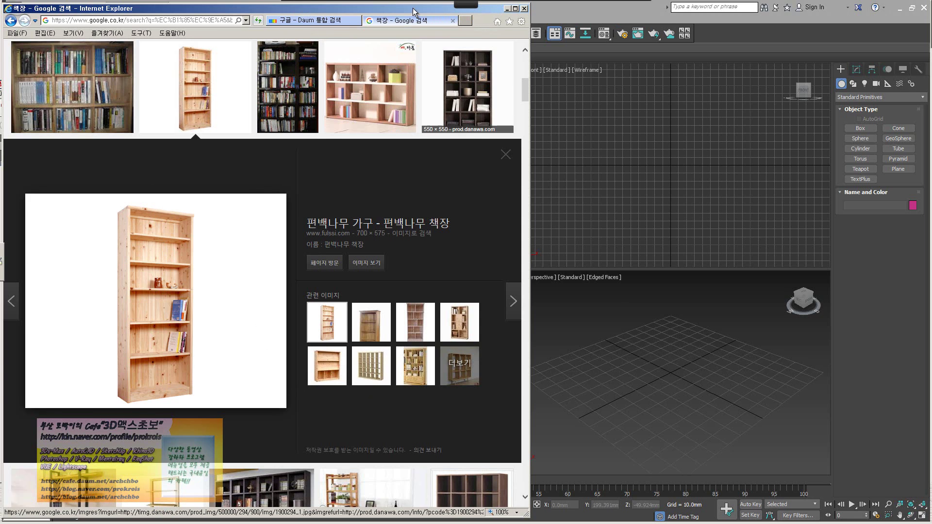
- With the screen Pen, draw orange arrows and handwritten notes above and beside the bookshelf image
click(328, 20)
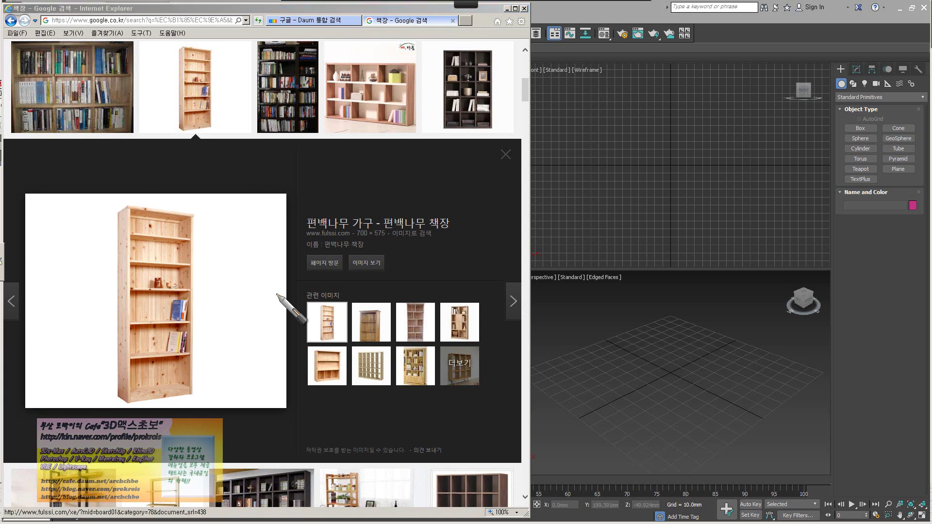
mouse_move(267, 327)
mouse_down()
mouse_move(175, 291)
mouse_move(194, 296)
mouse_up()
mouse_move(153, 161)
mouse_down()
mouse_move(167, 195)
mouse_move(177, 148)
mouse_move(172, 168)
mouse_move(188, 153)
mouse_move(183, 166)
mouse_move(237, 155)
mouse_move(236, 171)
mouse_move(264, 184)
mouse_up()
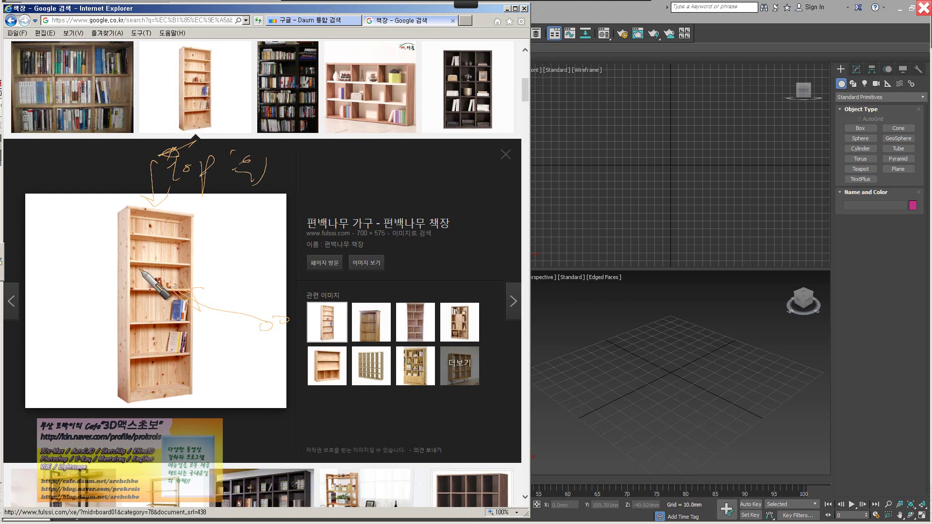
mouse_move(20, 334)
mouse_down()
mouse_move(115, 305)
mouse_move(103, 321)
mouse_up()
mouse_move(17, 360)
mouse_down()
mouse_move(26, 370)
mouse_move(56, 359)
mouse_move(84, 371)
mouse_up()
mouse_move(220, 240)
mouse_down()
mouse_move(269, 217)
mouse_move(199, 246)
mouse_up()
drag(205, 238, 239, 242)
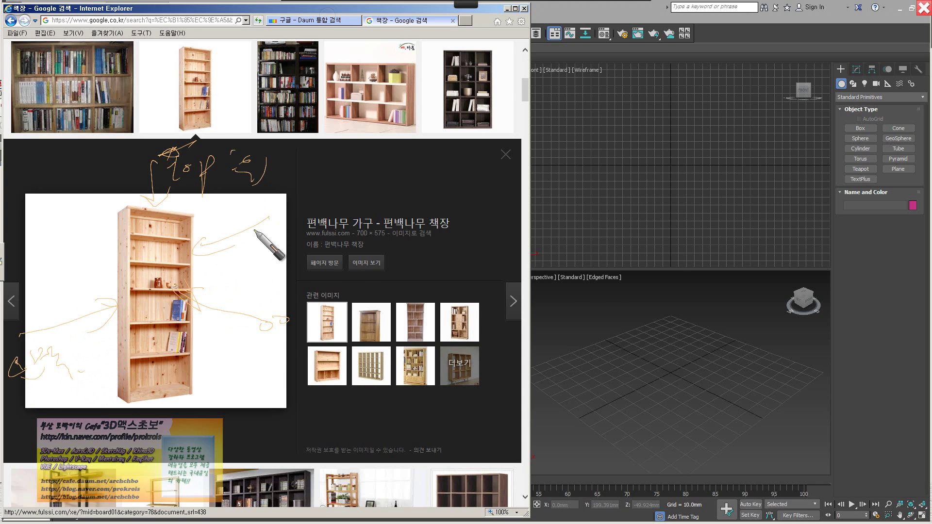
drag(287, 192, 278, 197)
mouse_move(280, 205)
mouse_down()
mouse_move(298, 195)
mouse_move(300, 209)
mouse_up()
drag(307, 168, 308, 173)
drag(304, 187, 317, 183)
drag(311, 188, 331, 178)
mouse_move(311, 197)
mouse_down()
mouse_move(332, 186)
mouse_move(340, 203)
mouse_move(327, 209)
mouse_up()
- Circle the handwritten labels and the related-images area, then clear all the orange markup
mouse_move(186, 407)
mouse_down()
mouse_move(189, 178)
mouse_move(237, 422)
mouse_up()
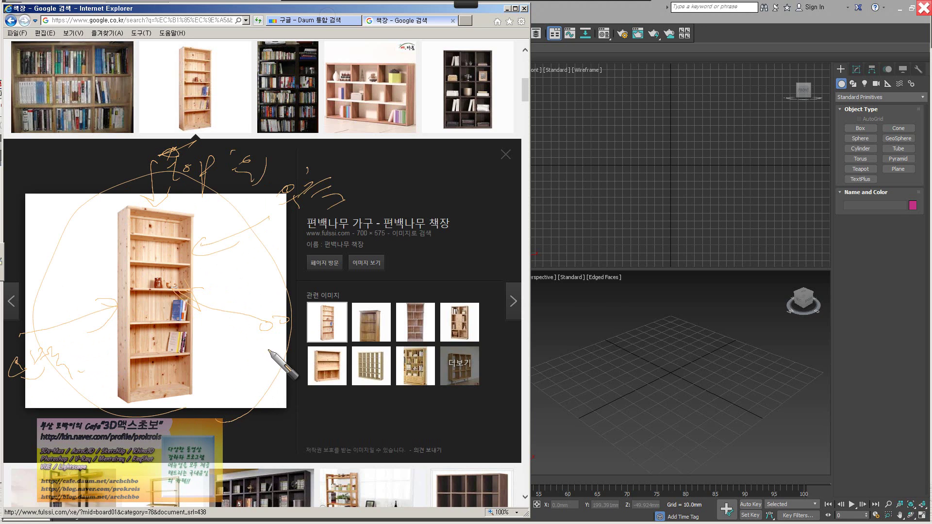
drag(282, 342, 313, 362)
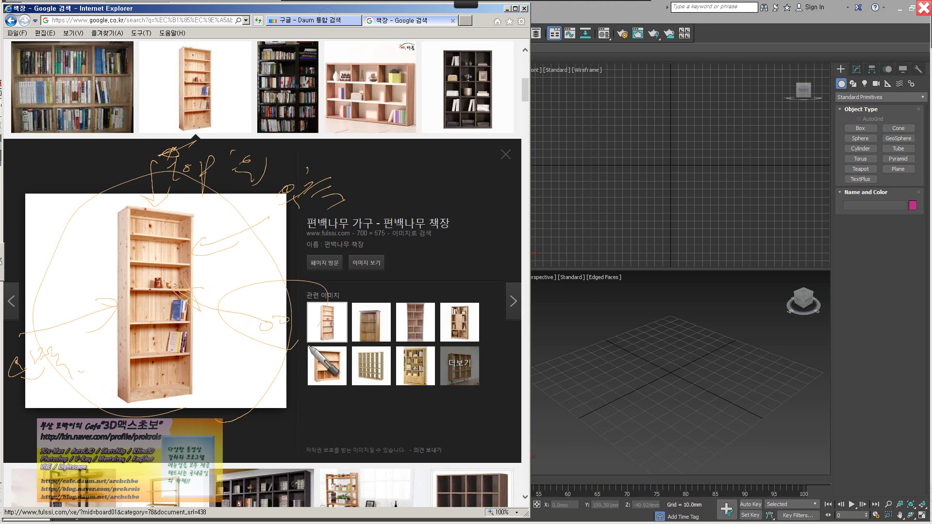
mouse_move(241, 362)
mouse_down()
mouse_move(260, 385)
mouse_move(286, 356)
mouse_up()
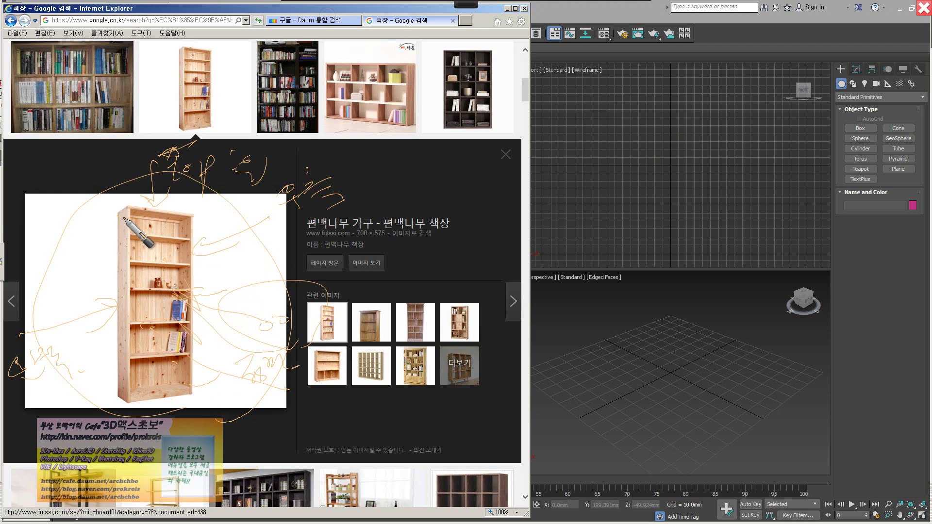
mouse_move(189, 179)
mouse_down()
mouse_move(210, 124)
mouse_move(233, 185)
mouse_up()
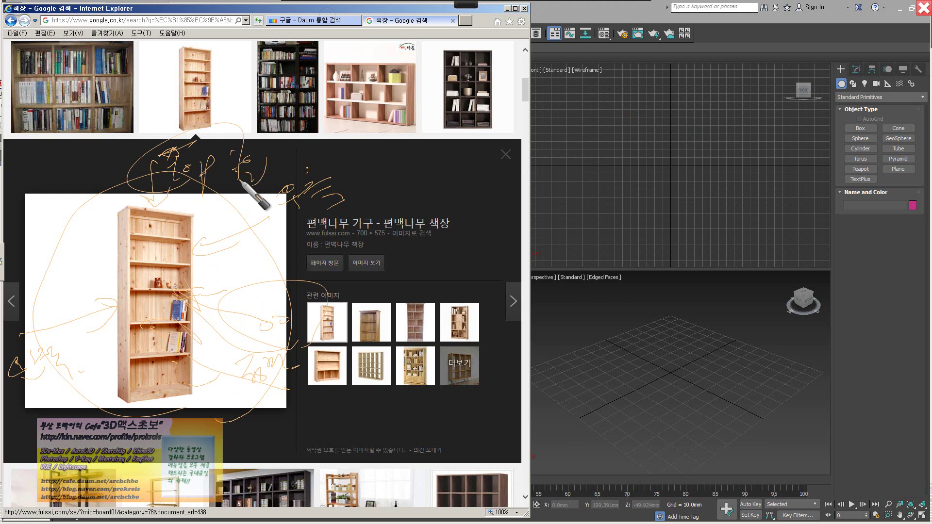
drag(58, 373, 93, 383)
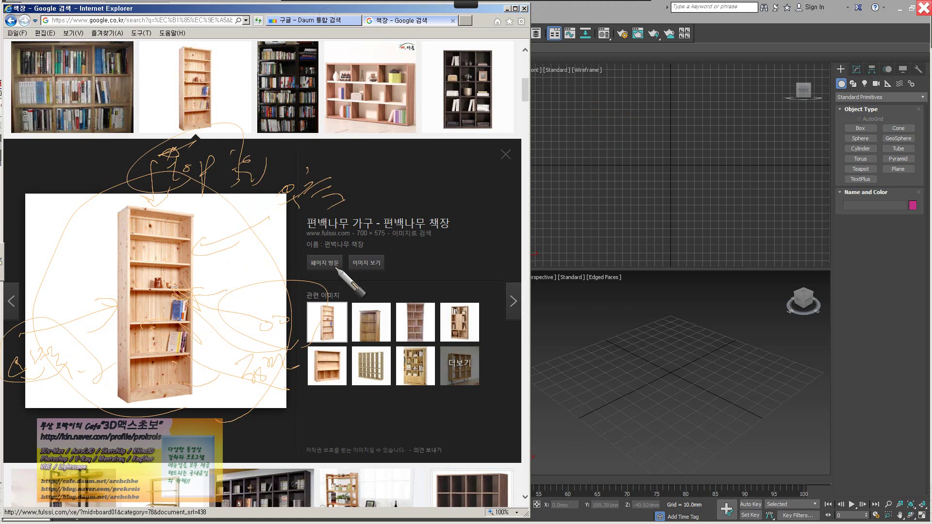
mouse_move(289, 204)
mouse_down()
mouse_move(365, 167)
mouse_move(353, 203)
mouse_up()
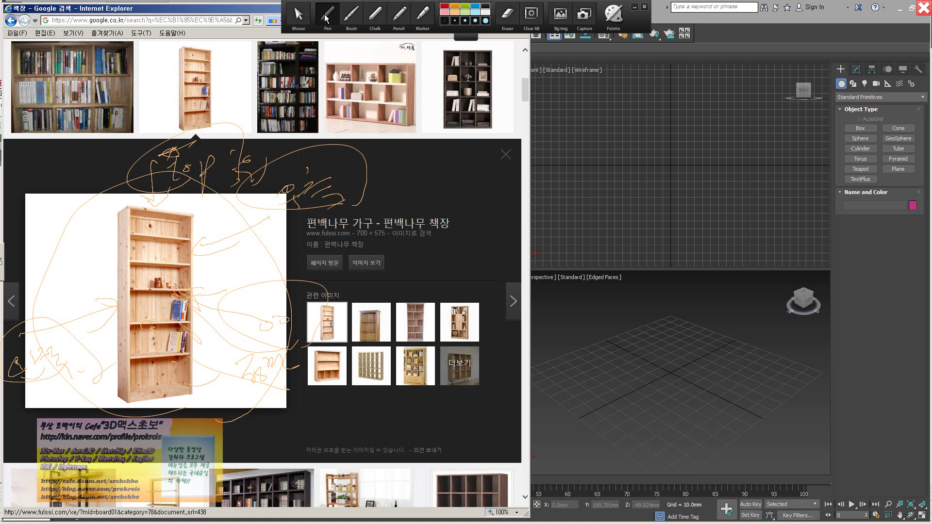
click(308, 10)
- Draw Box001 in the Front viewport, about 163 mm wide and 83 mm high, and edit its length
click(605, 97)
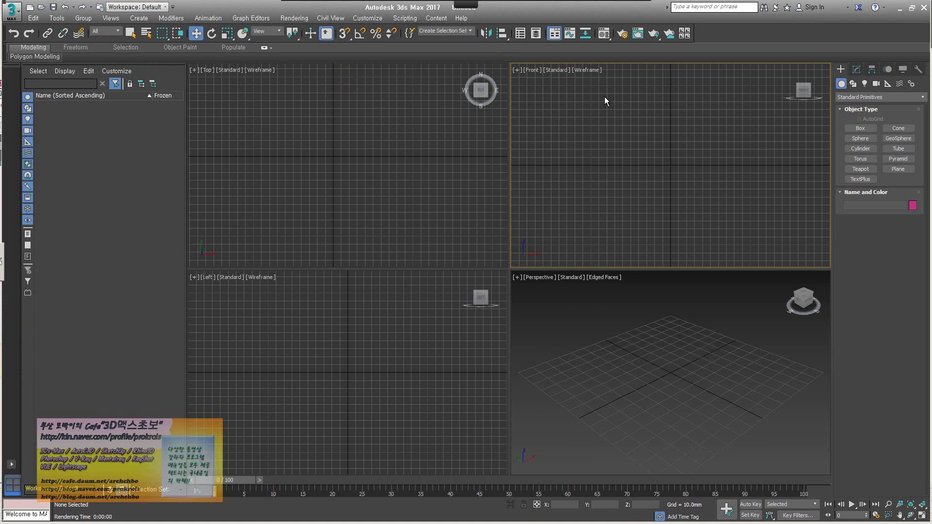
click(858, 129)
drag(594, 84, 724, 258)
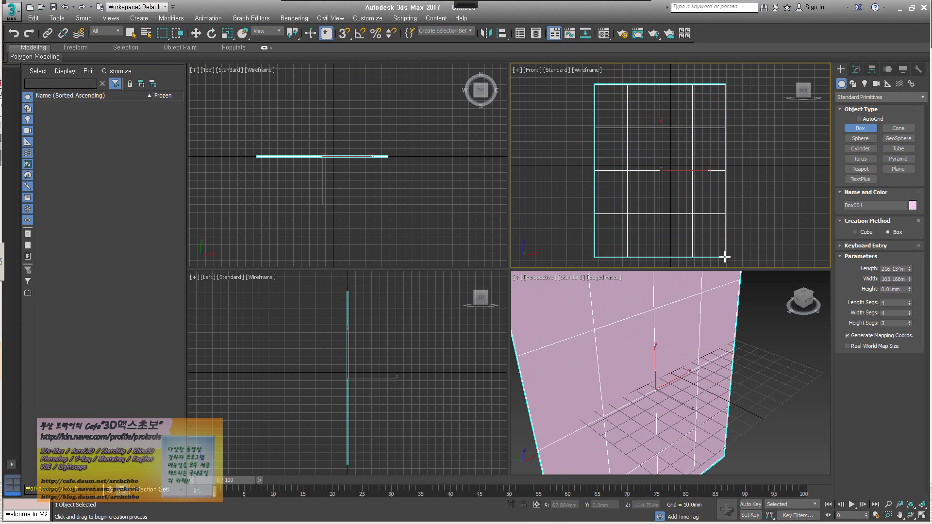
click(705, 191)
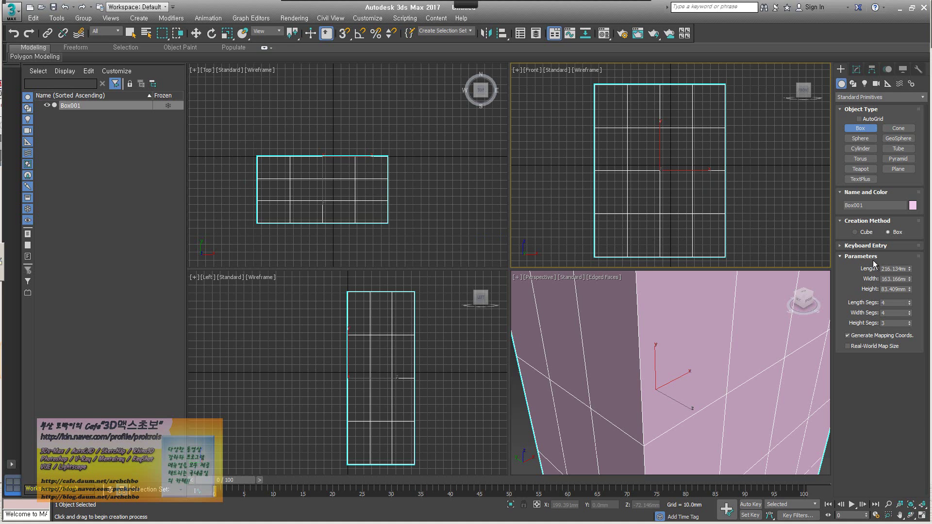
double_click(898, 269)
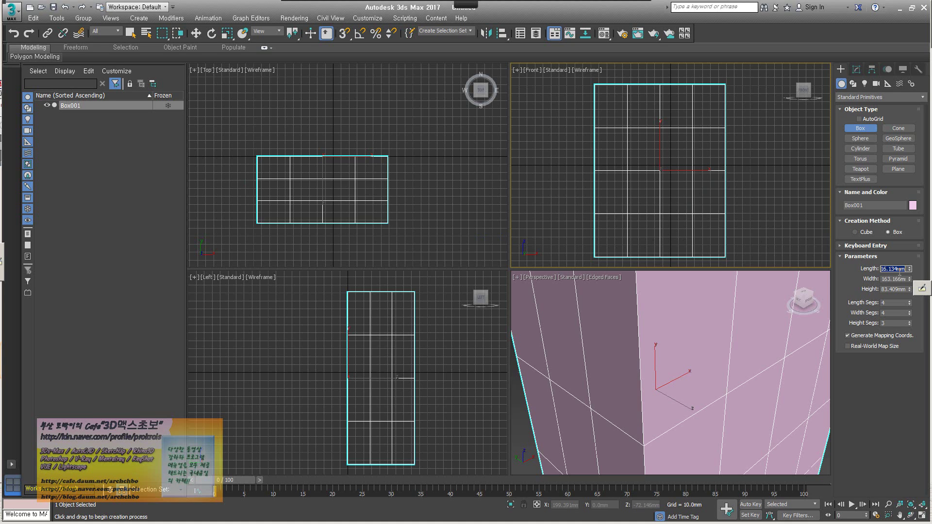
- Set the box's Length to 1500, Width to 350 and Height to 450 mm
text(1500)
key(Tab)
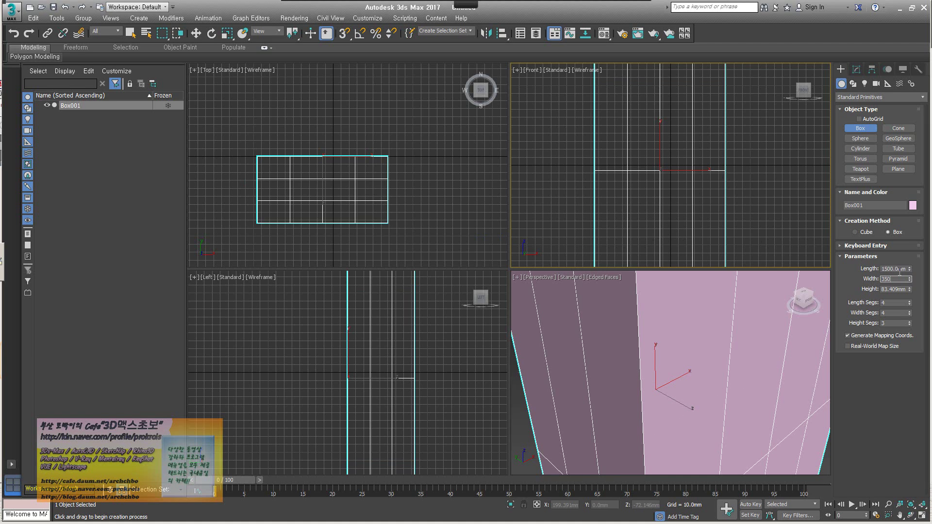
key(Tab)
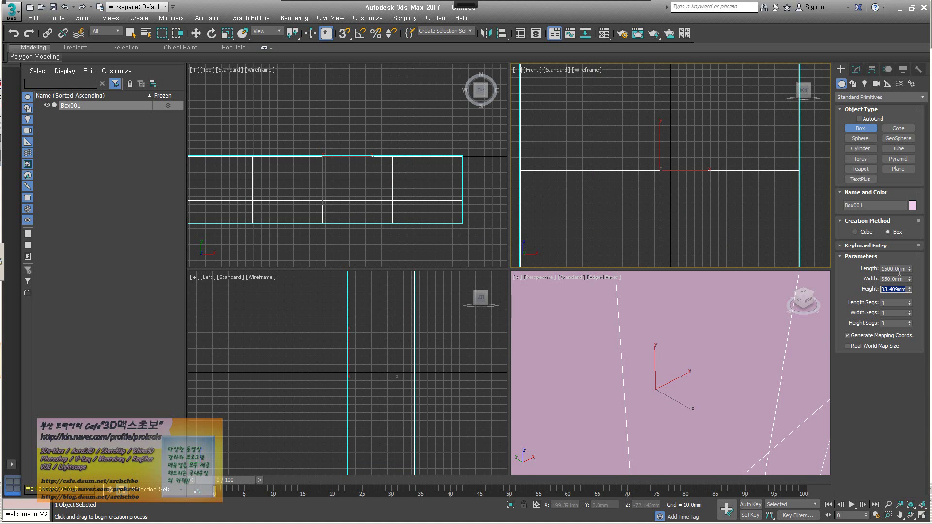
text(450)
key(Return)
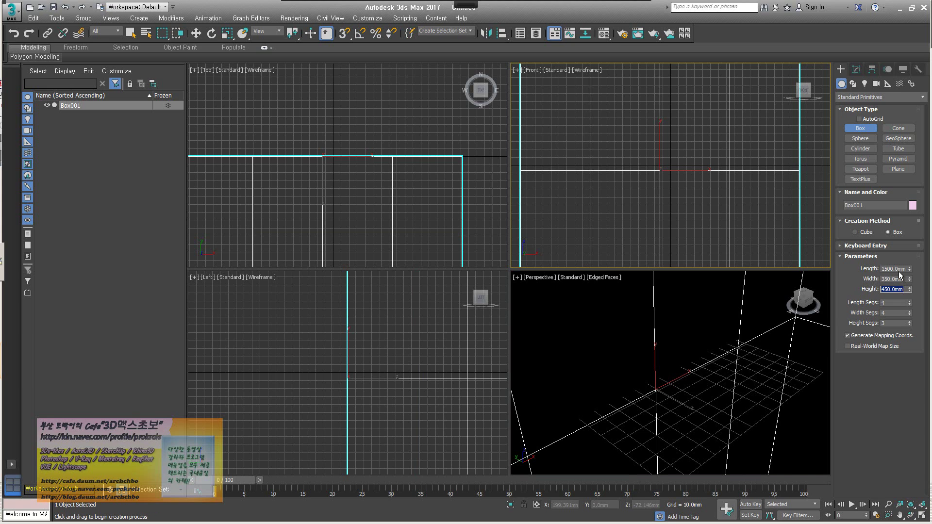
key(Tab)
- Give the box 5 length segments, 1 width and 1 height segment, then Zoom Extents All
click(885, 269)
key(Tab)
key(Tab)
key(Tab)
text(5)
key(Tab)
text(1)
key(Tab)
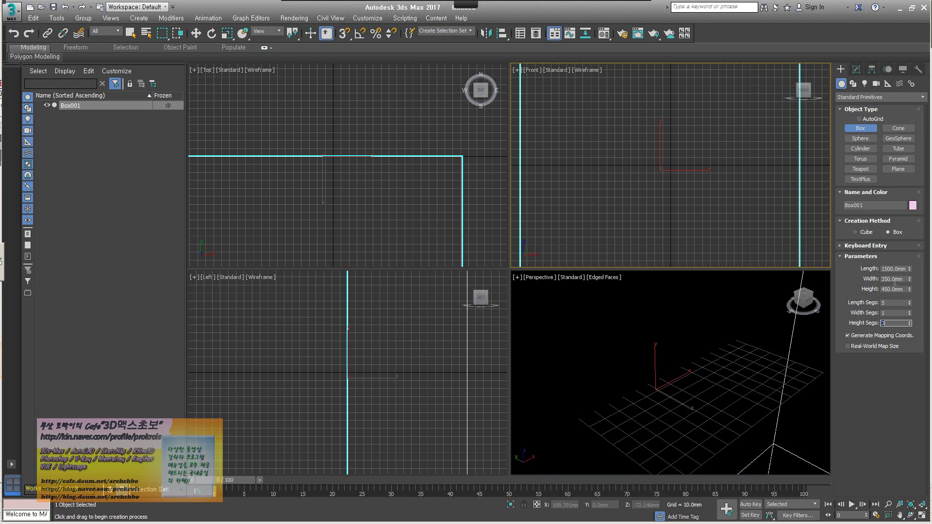
text(1)
key(Return)
click(924, 507)
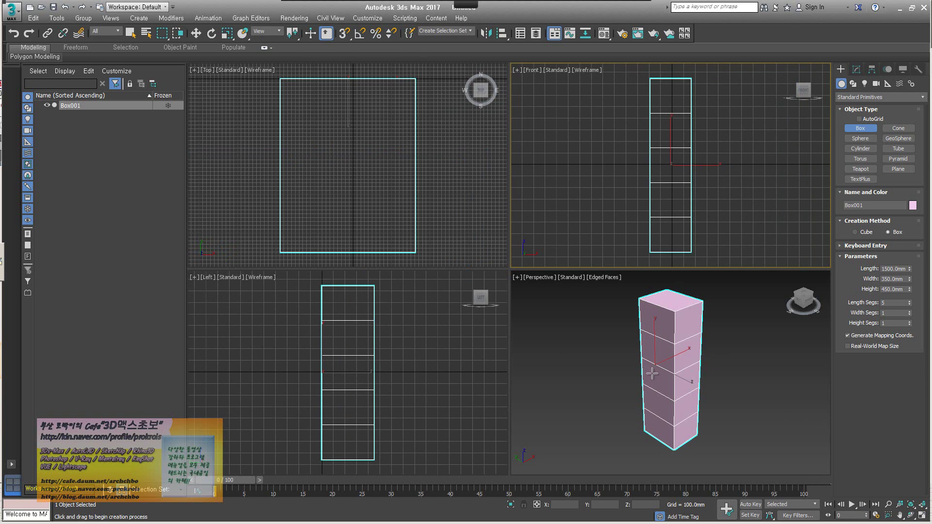
alt+middle_drag(738, 379, 671, 389)
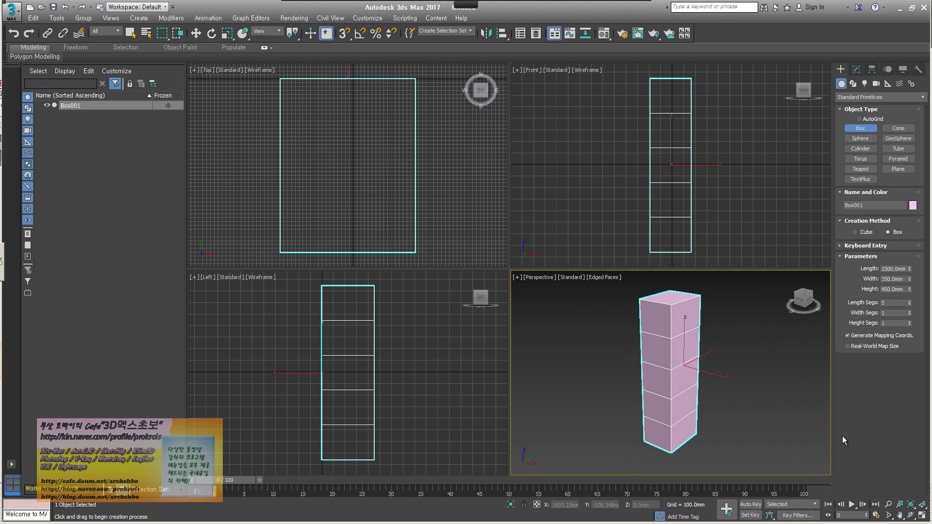
scroll(359, 160, down, 3)
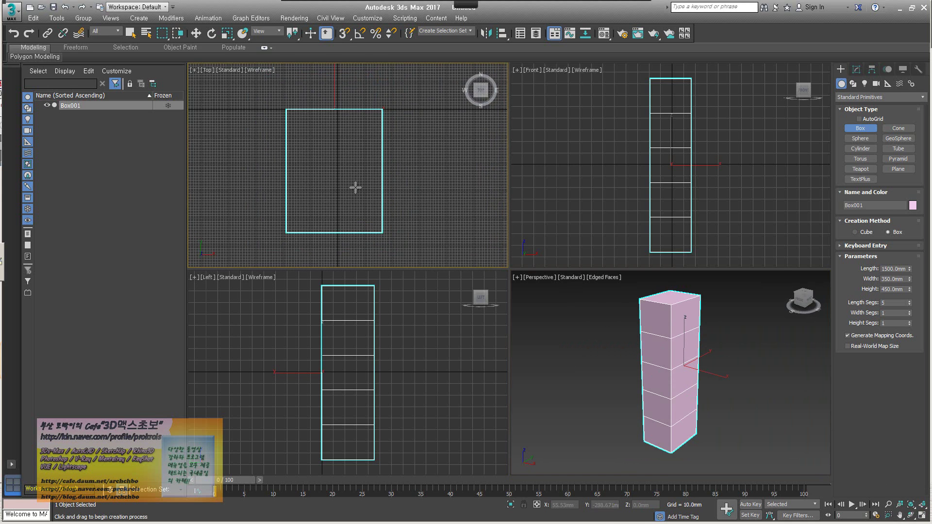
middle_drag(370, 185, 359, 197)
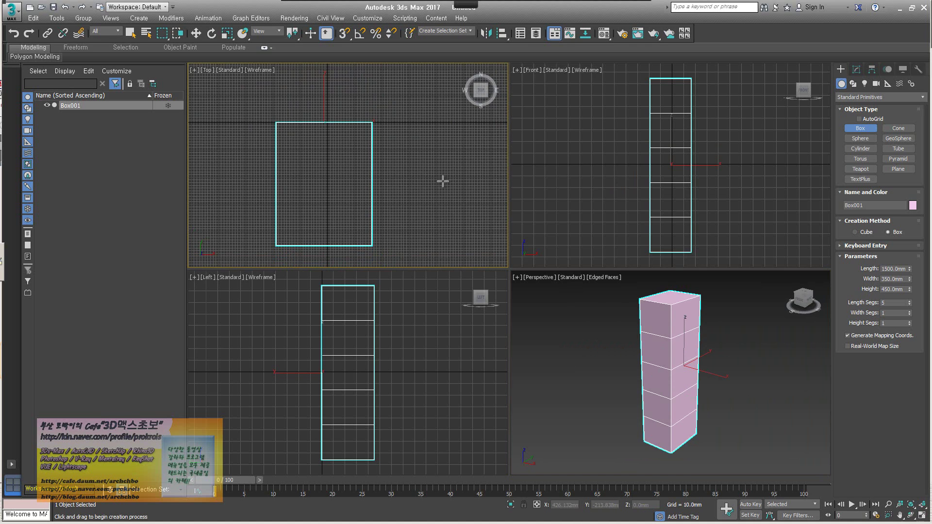
- Hide the grid in the Top, Front and Left viewports with G
key(w)
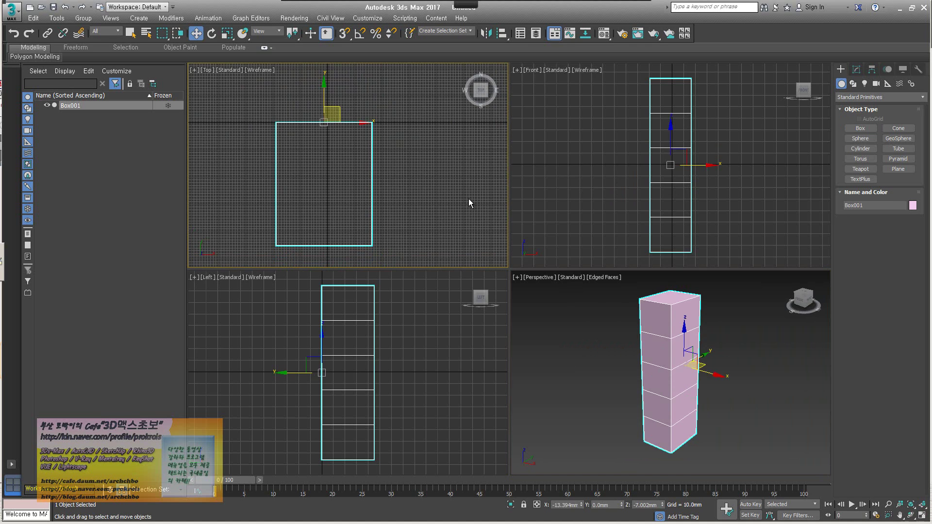
click(426, 187)
key(g)
click(604, 239)
key(g)
click(594, 315)
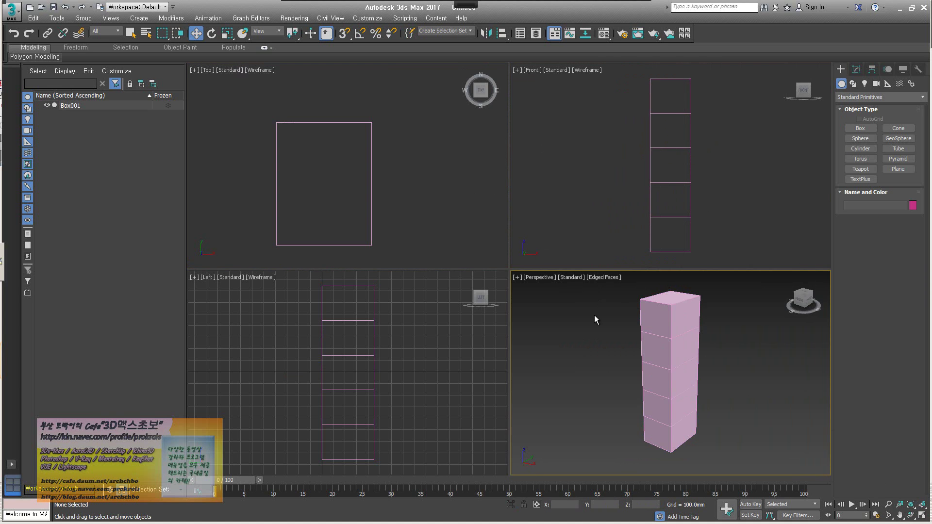
click(390, 320)
key(g)
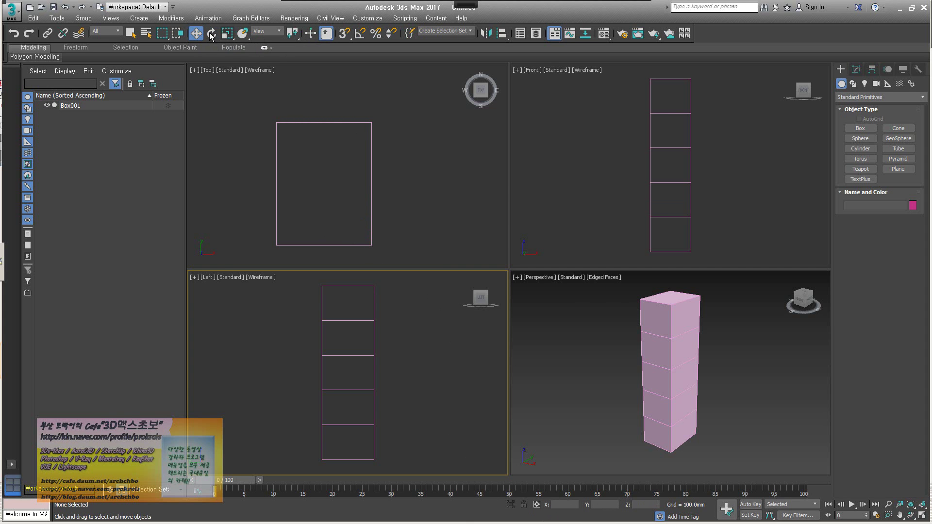
- Select Box001 and set its X and Z positions to 0 so it sits at the origin
click(297, 122)
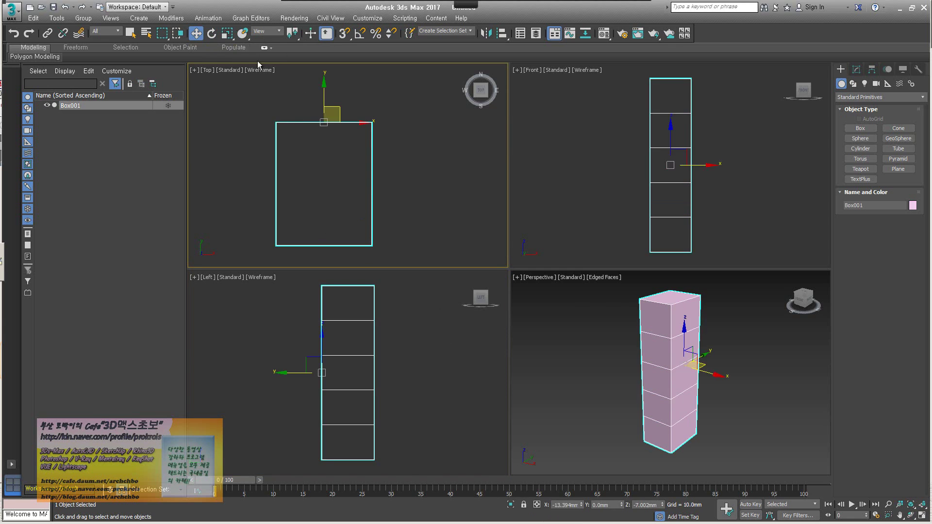
double_click(568, 505)
text(0)
key(Tab)
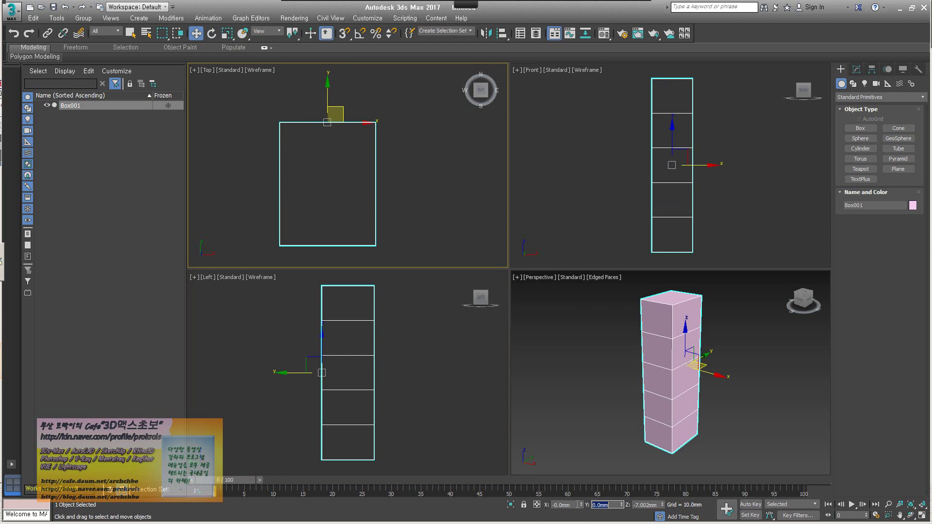
key(Tab)
text(0)
key(Return)
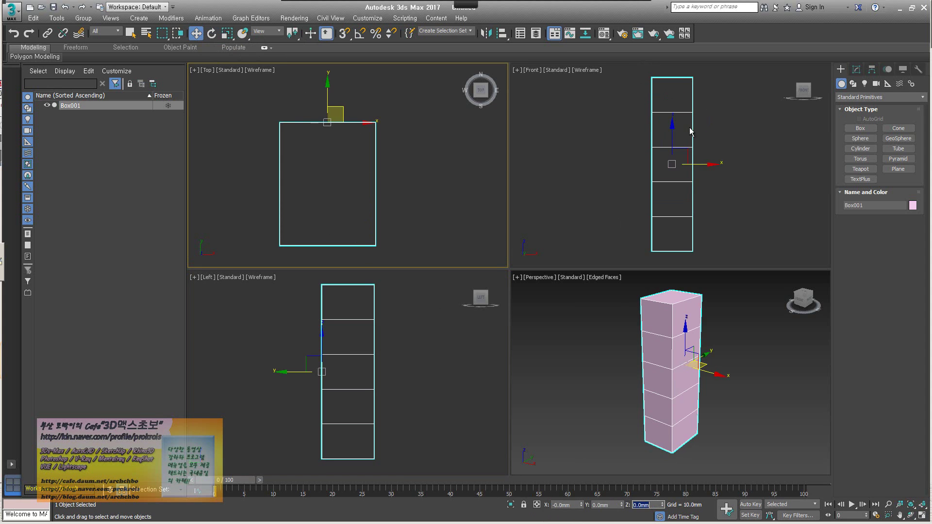
right_click(689, 147)
- Convert Box001 to an Editable Poly using the quad menu's Convert To option
right_click(690, 147)
mouse_move(711, 248)
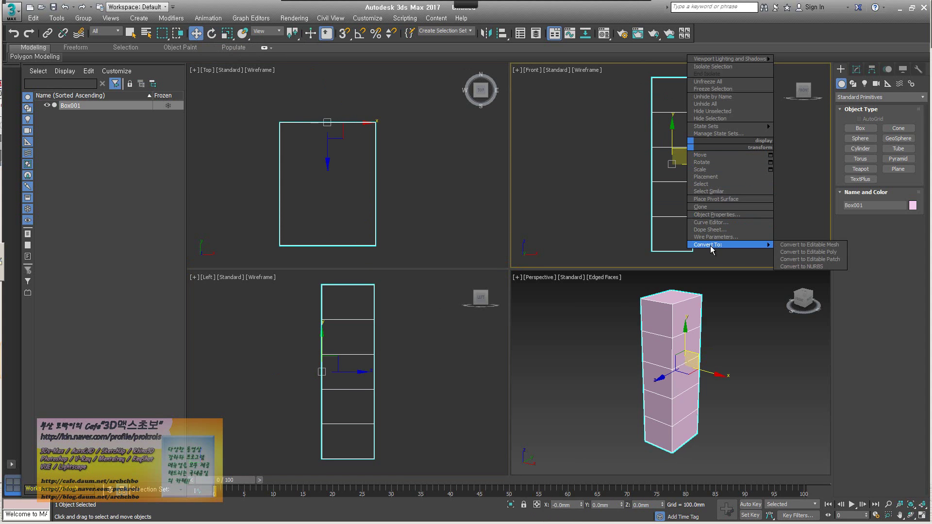
click(815, 252)
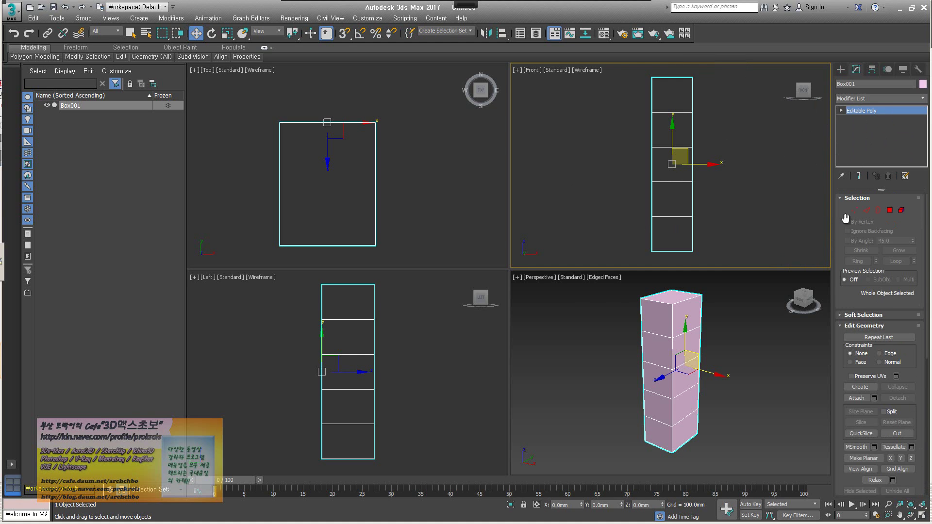
- Widen the Command panel to two columns and reframe Box001 in the Front and Perspective views
drag(843, 248, 857, 393)
drag(832, 195, 795, 197)
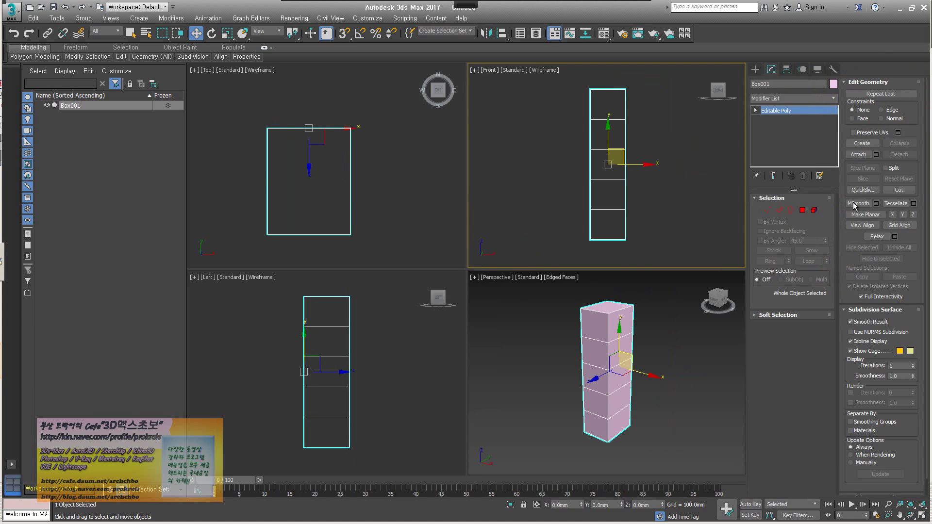
middle_drag(621, 179, 618, 169)
scroll(585, 381, up, 5)
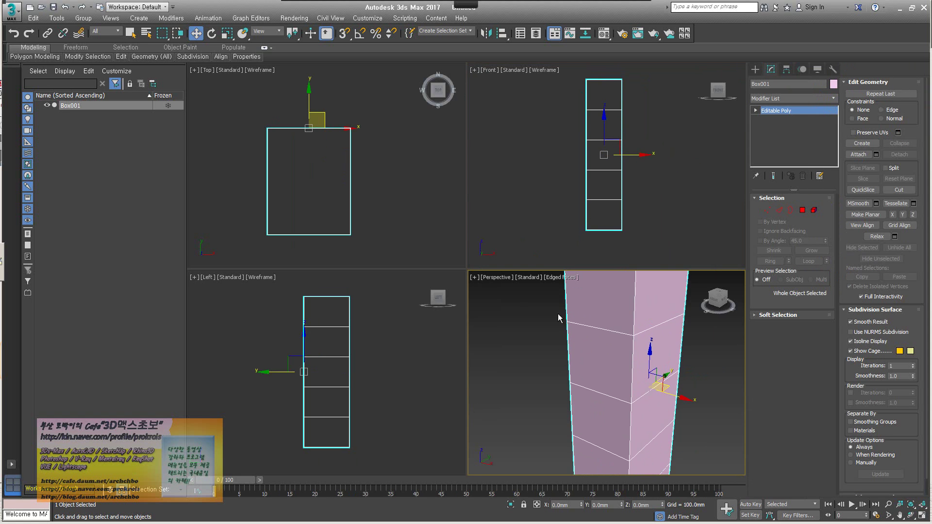
middle_drag(557, 324, 551, 372)
click(551, 373)
click(583, 383)
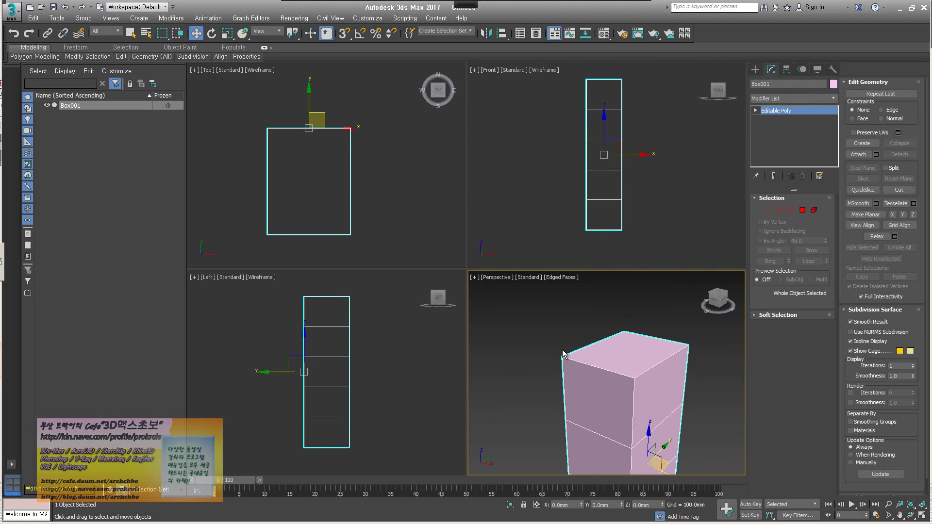
scroll(564, 360, up, 4)
scroll(595, 342, down, 6)
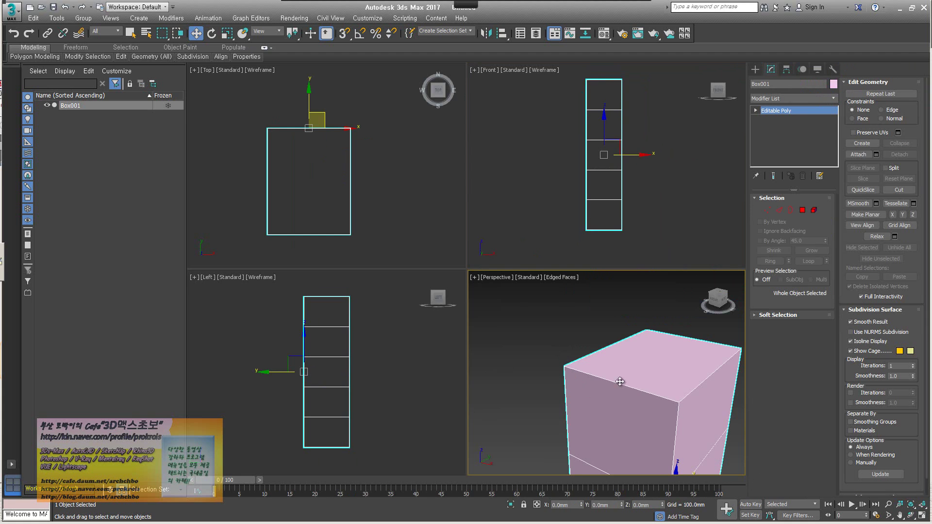
middle_drag(595, 342, 606, 355)
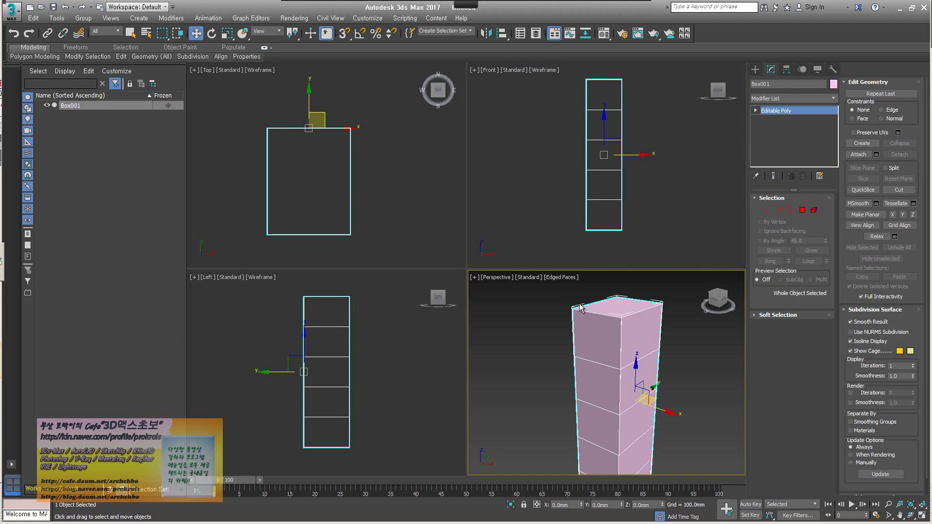
scroll(585, 308, up, 2)
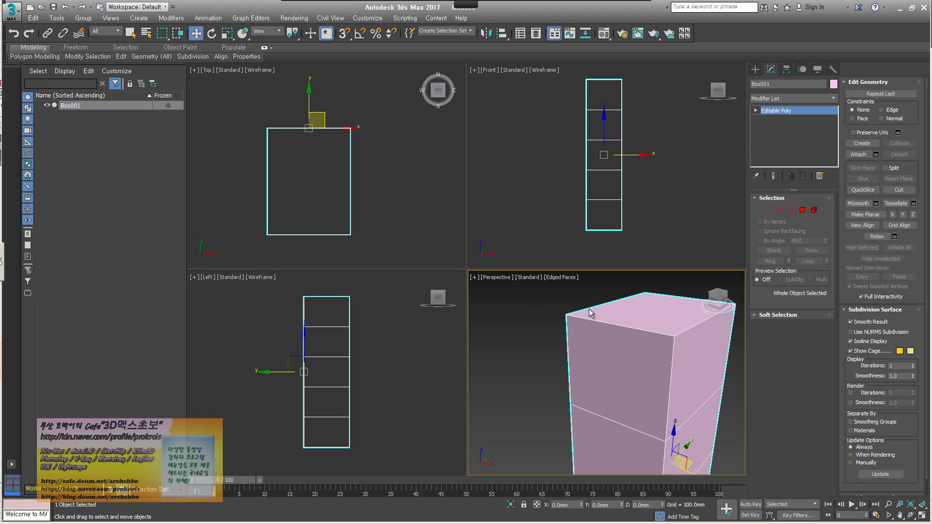
scroll(610, 341, down, 3)
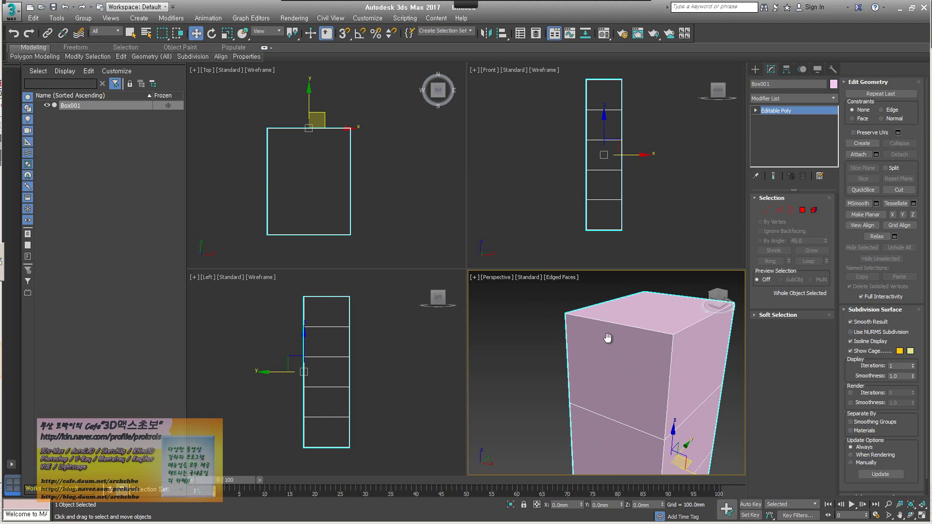
scroll(594, 313, up, 3)
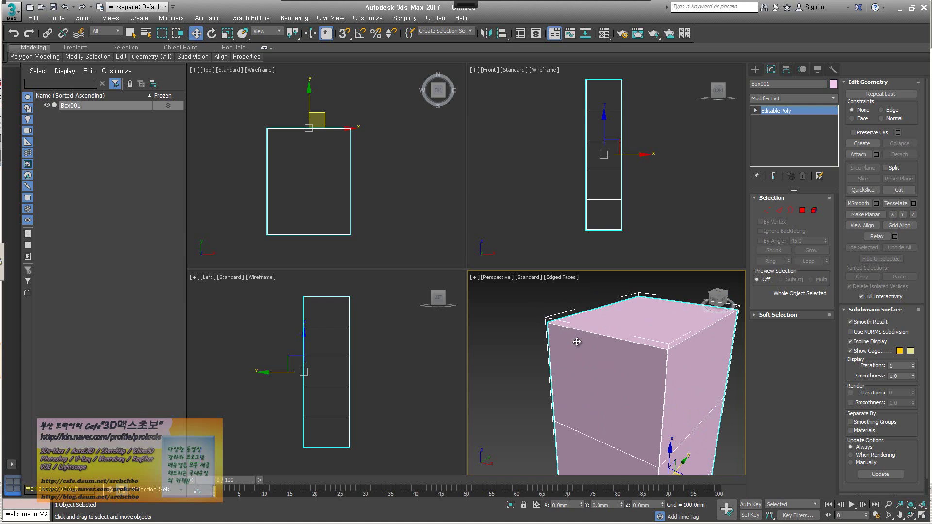
key(j)
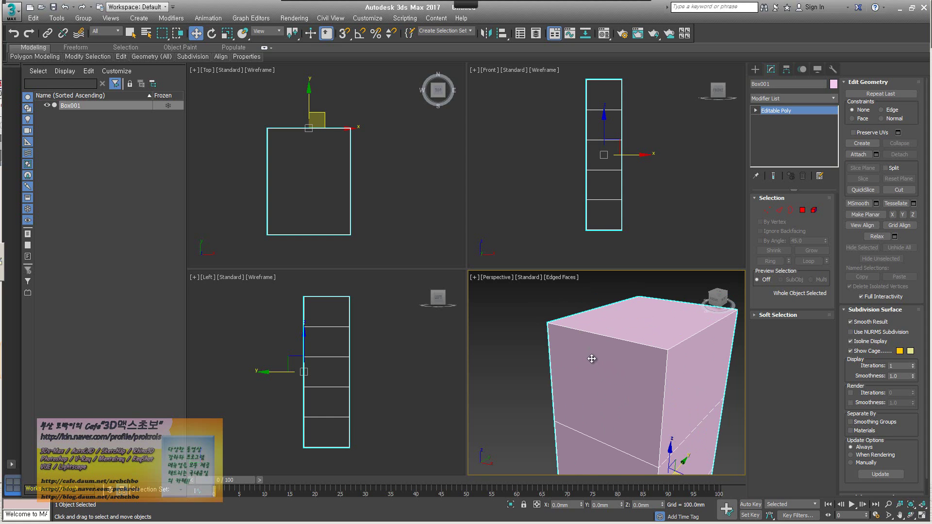
scroll(588, 342, down, 3)
mouse_move(593, 366)
alt+middle_down()
mouse_move(566, 360)
mouse_move(603, 362)
alt+middle_up()
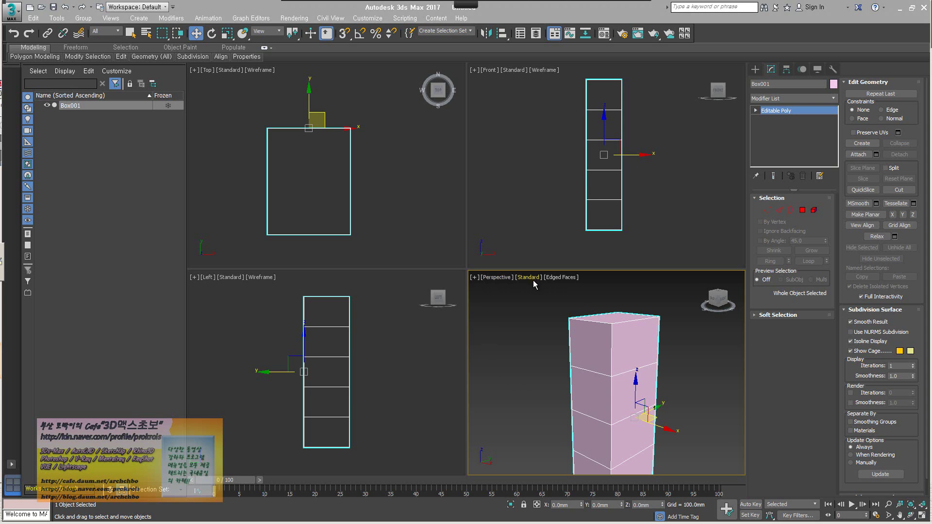
- Turn on Edged Faces in the Perspective view so the box's five length segments show
key(F4)
key(z)
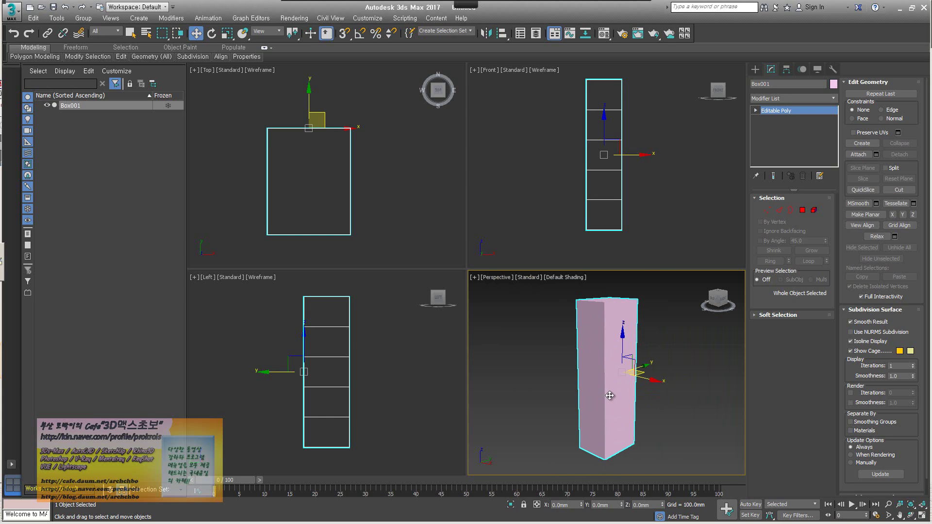
key(F4)
click(560, 279)
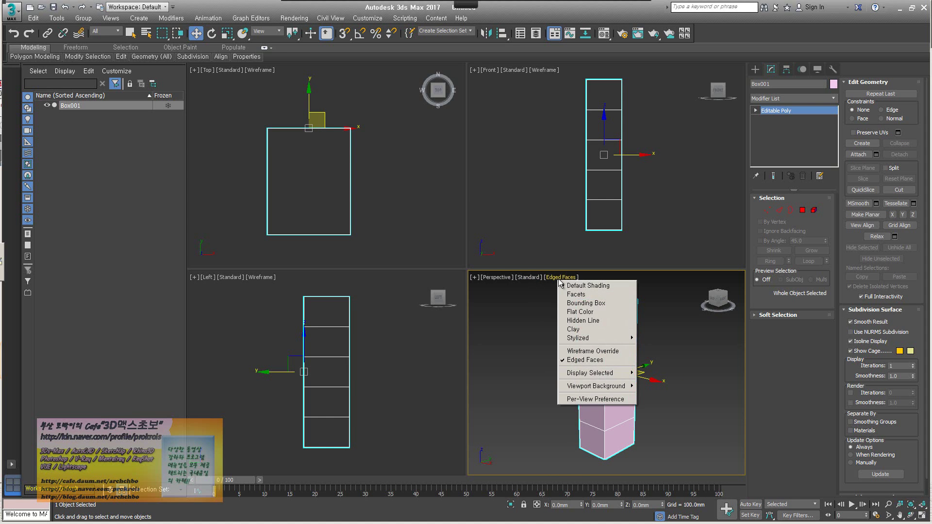
click(502, 316)
click(559, 278)
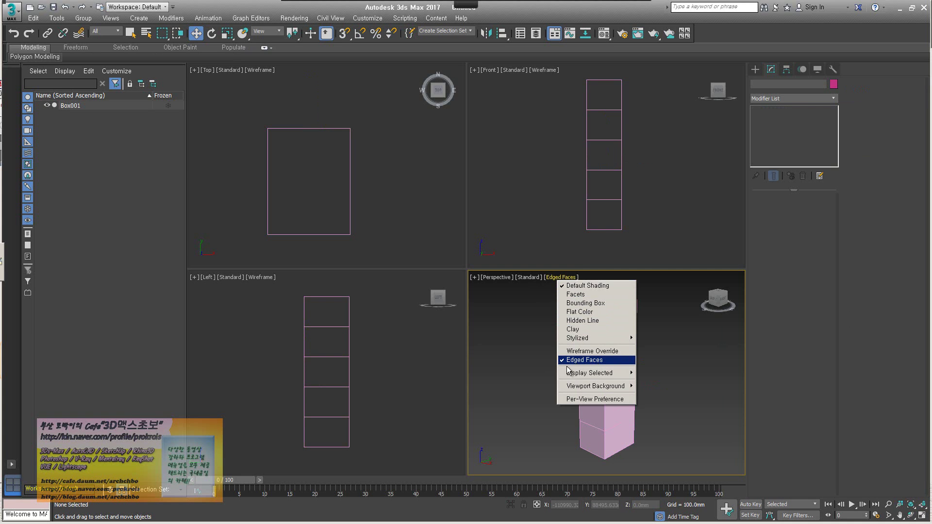
click(536, 373)
click(612, 381)
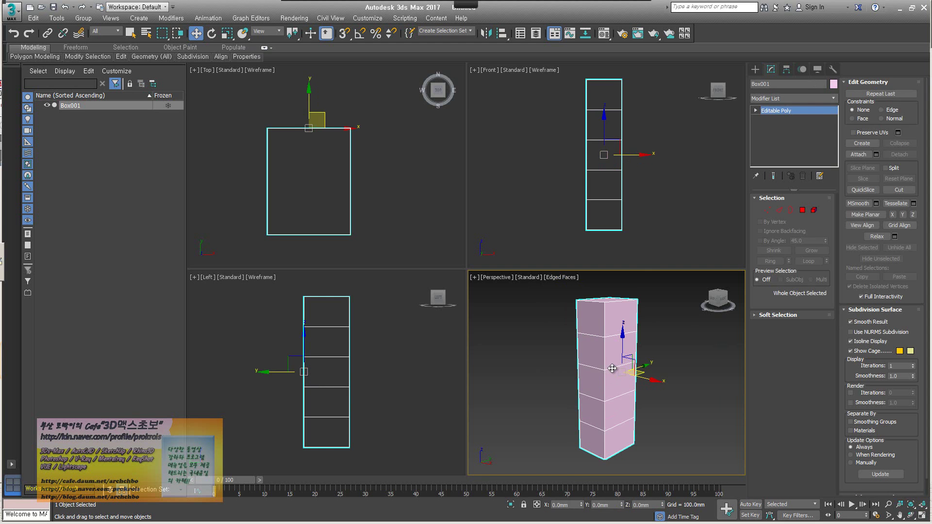
middle_drag(615, 367, 600, 379)
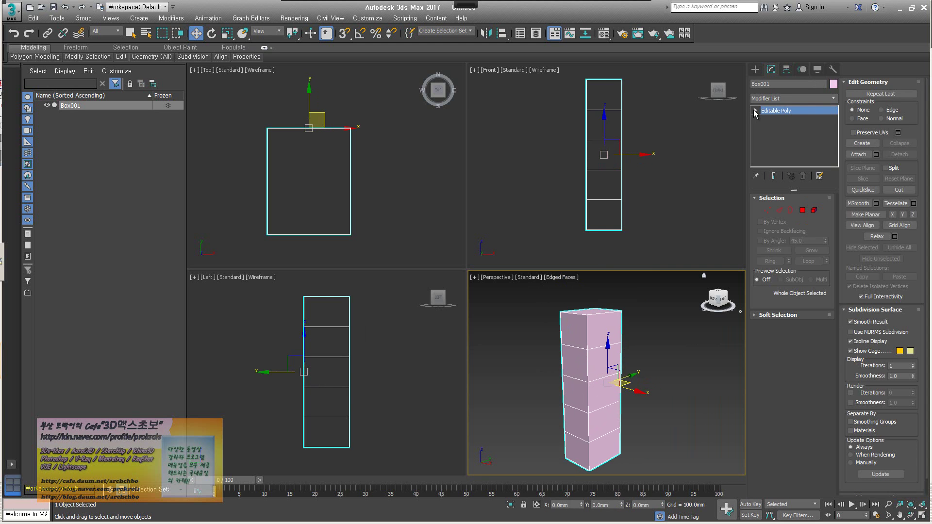
- Switch Box001 to Polygon level and pick its five front faces in the Front viewport
click(755, 111)
click(775, 144)
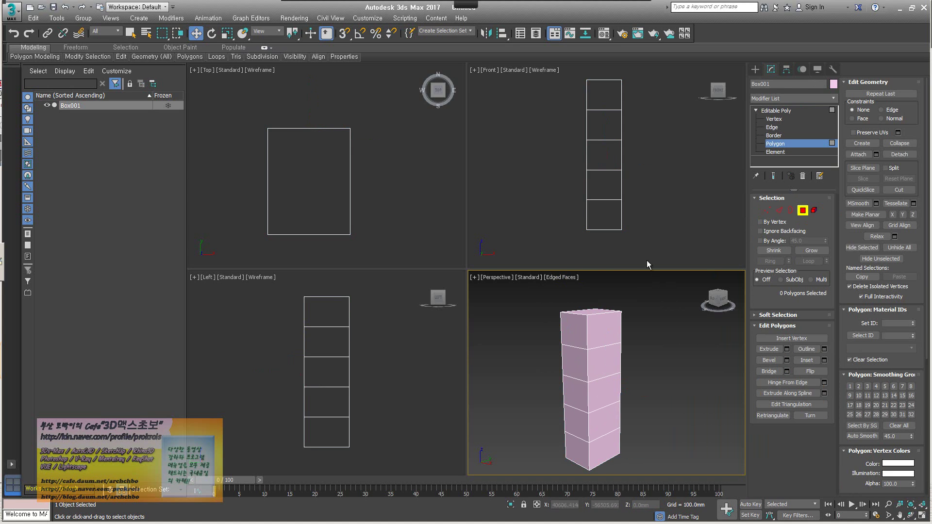
click(608, 95)
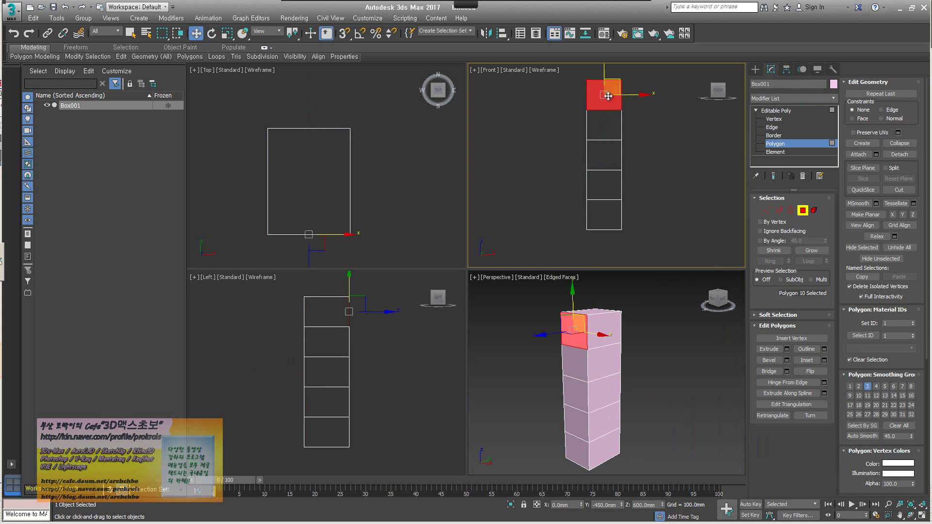
ctrl+click(604, 132)
ctrl+click(605, 157)
ctrl+click(610, 185)
ctrl+click(611, 211)
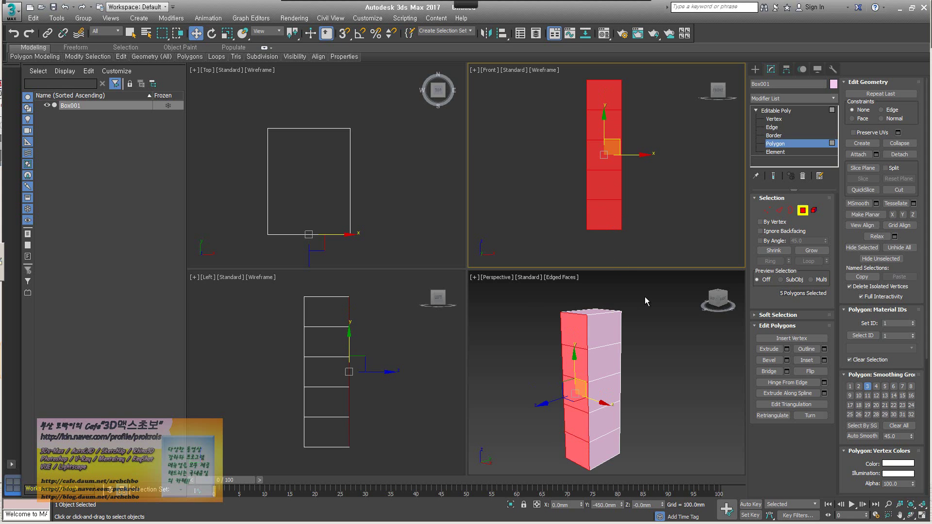
- Reselect the five front faces top to bottom and orbit the Perspective view to check them
alt+middle_drag(647, 295, 607, 355)
click(672, 202)
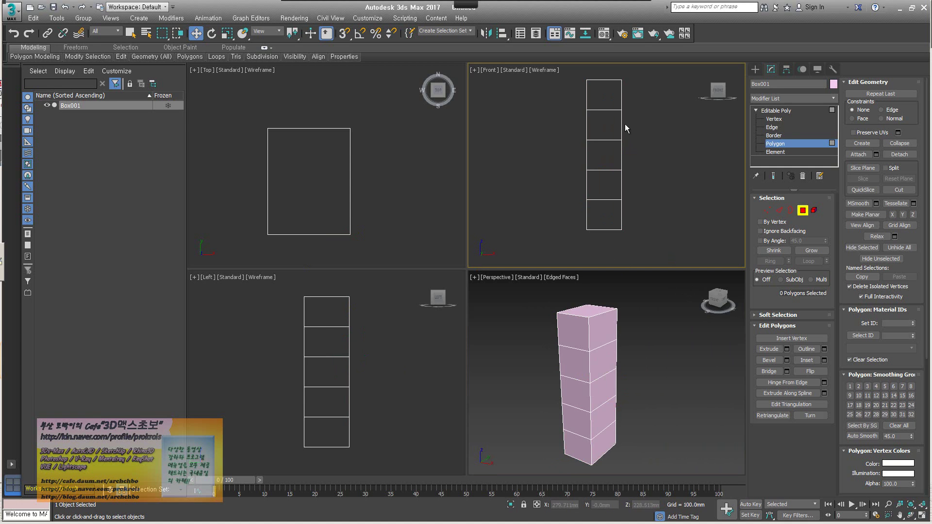
click(609, 95)
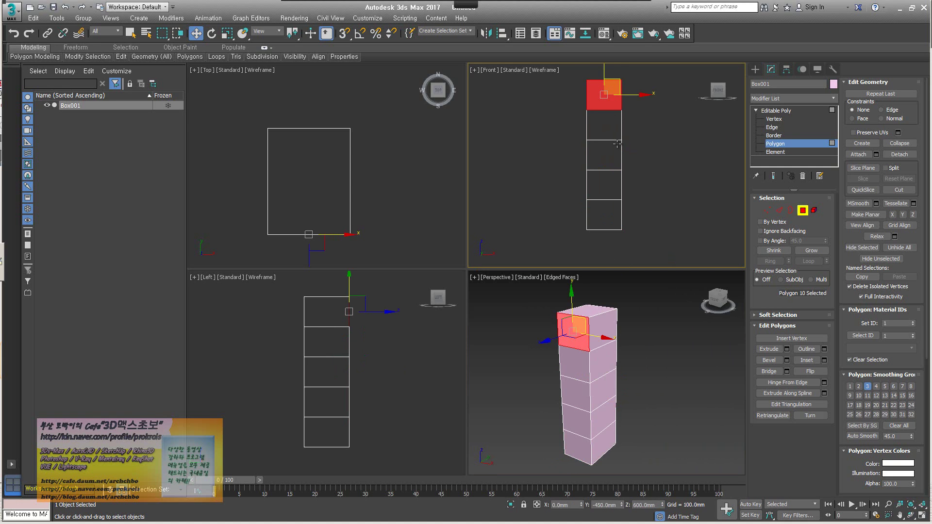
ctrl+click(614, 137)
ctrl+click(612, 158)
ctrl+click(611, 192)
ctrl+click(608, 217)
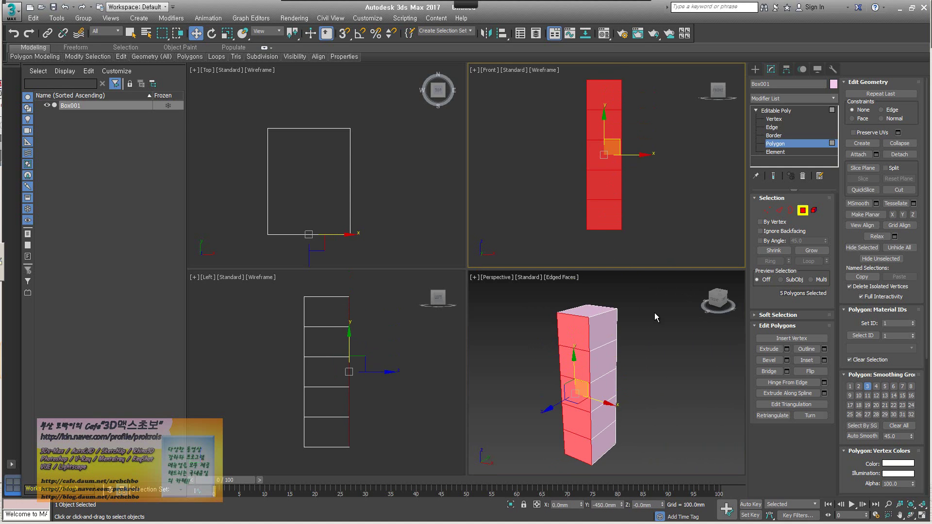
alt+middle_drag(654, 313, 630, 355)
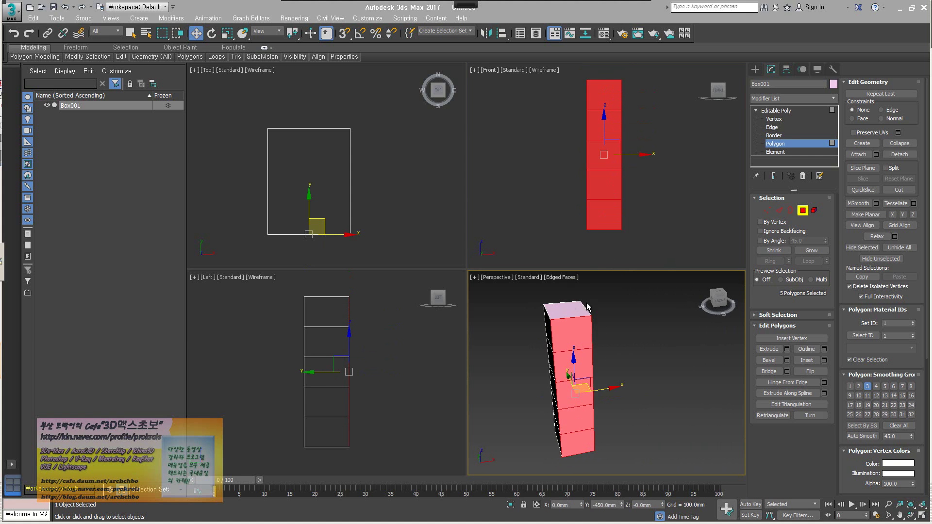
alt+middle_drag(587, 310, 599, 341)
- Glance at the bookcase reference image in Internet Explorer, then return to the model
mouse_move(257, 516)
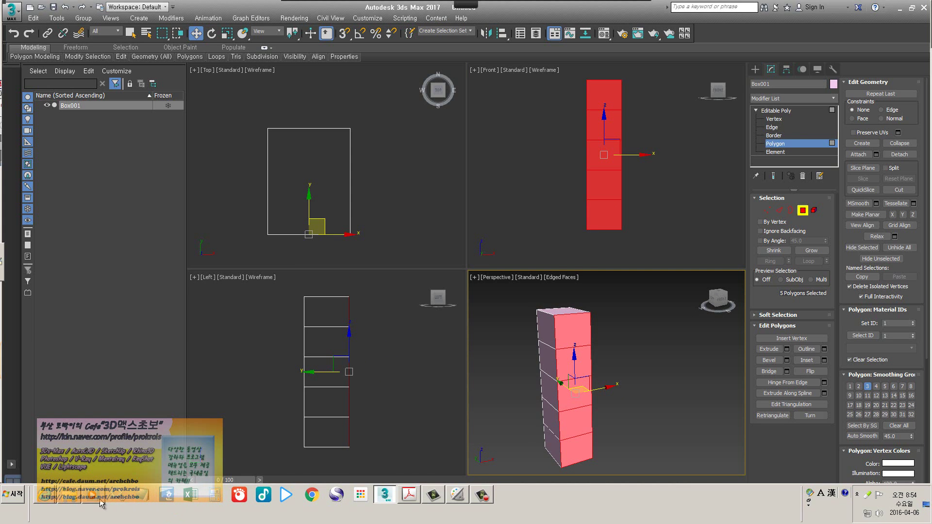
click(48, 497)
click(63, 473)
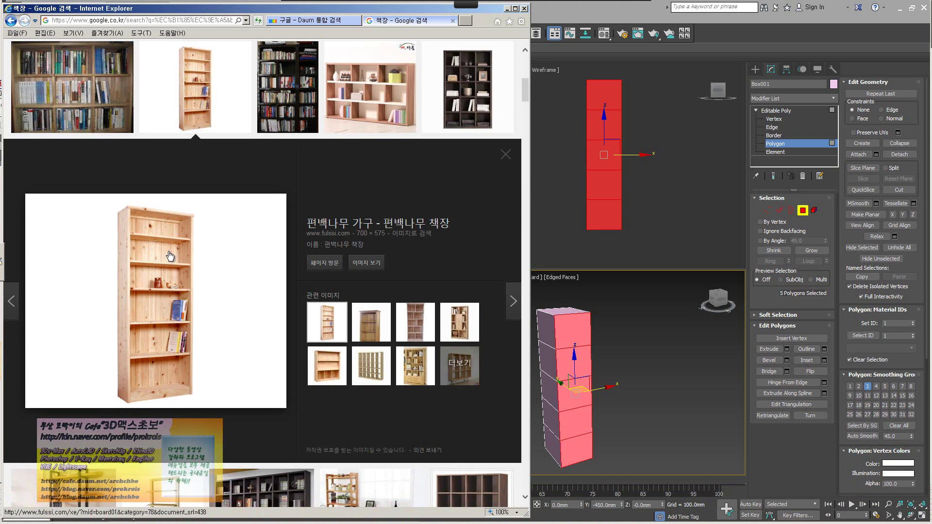
middle_drag(602, 356, 628, 344)
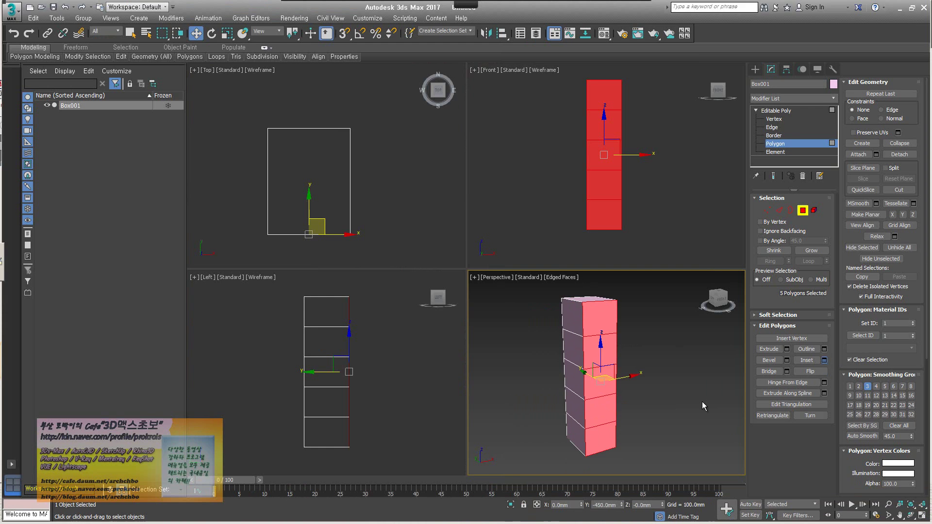
click(640, 407)
click(824, 360)
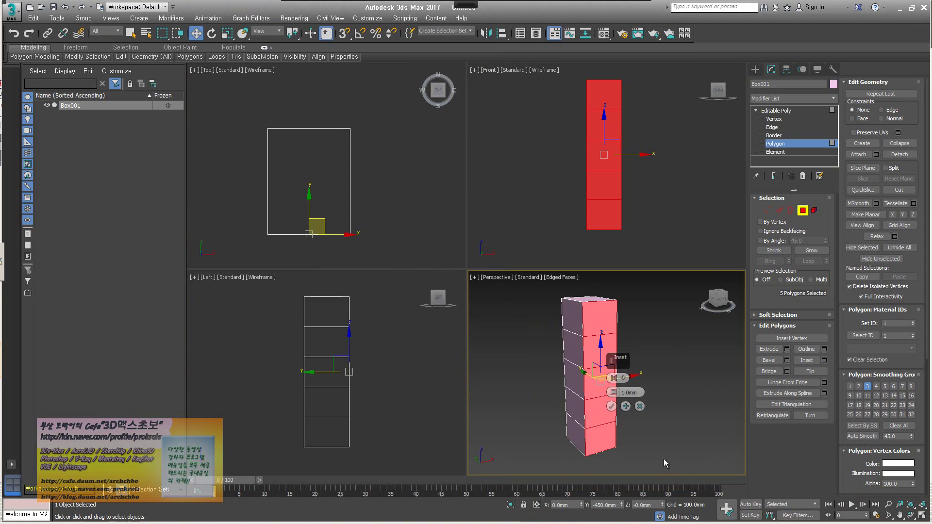
middle_drag(595, 410, 545, 412)
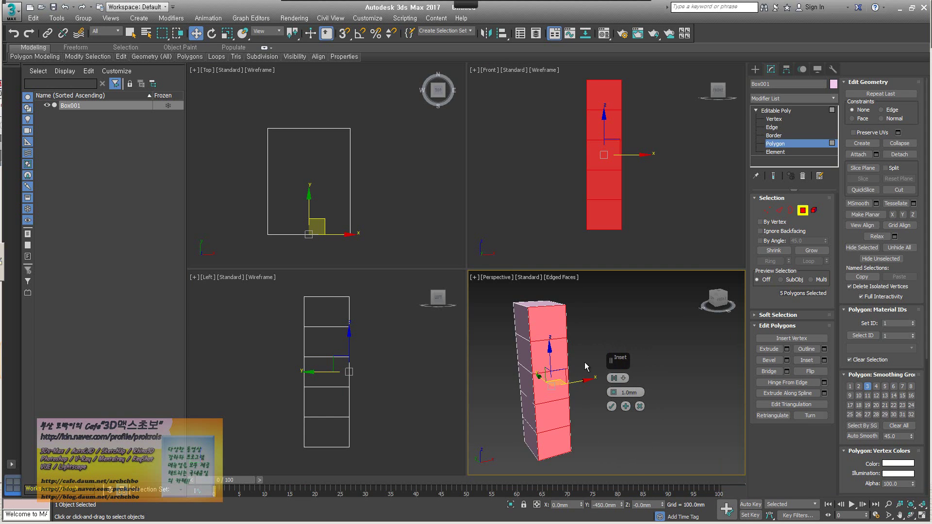
click(641, 407)
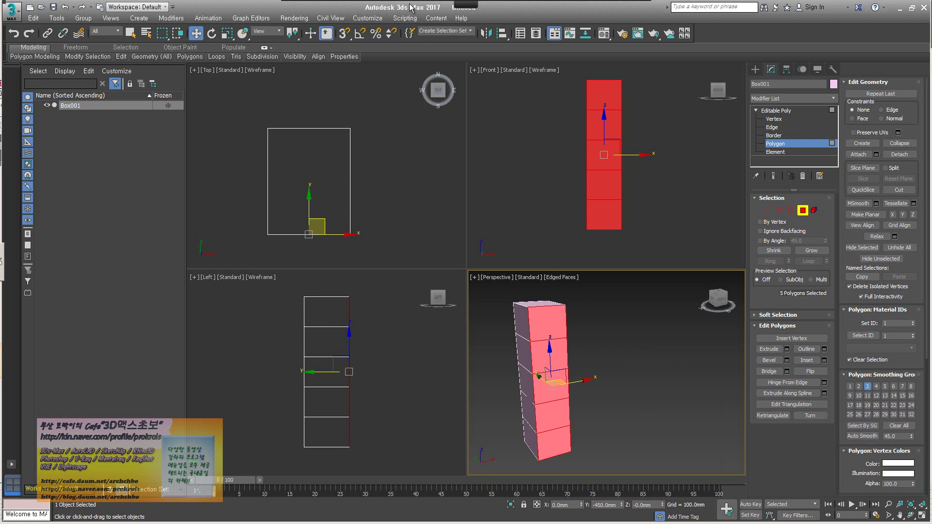
click(369, 19)
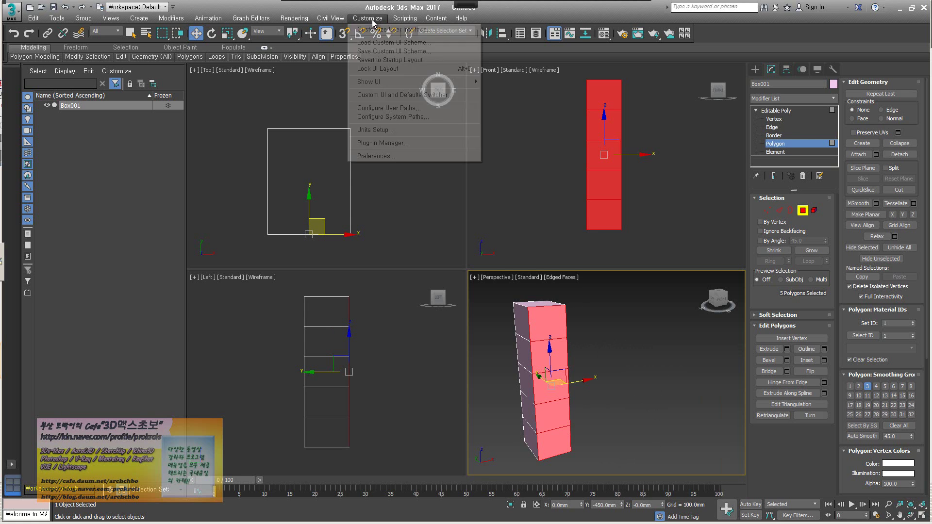
- Turn off Enable Caddy Controls in Preferences, then try the Inset settings and cancel
click(386, 157)
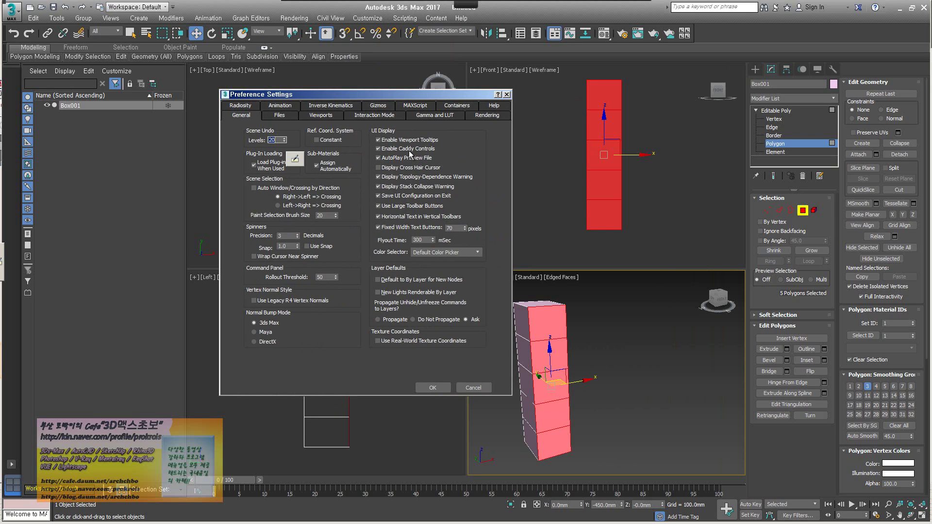
click(425, 151)
click(425, 150)
click(433, 387)
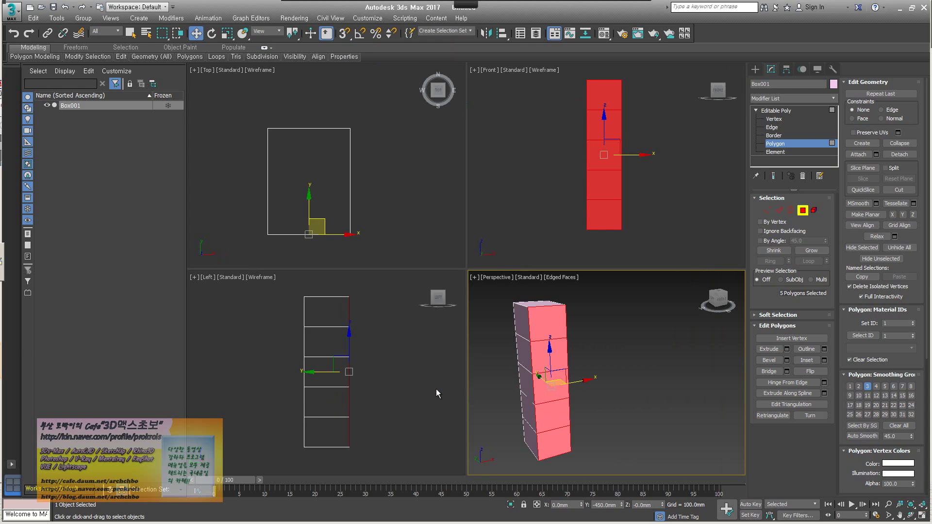
click(824, 360)
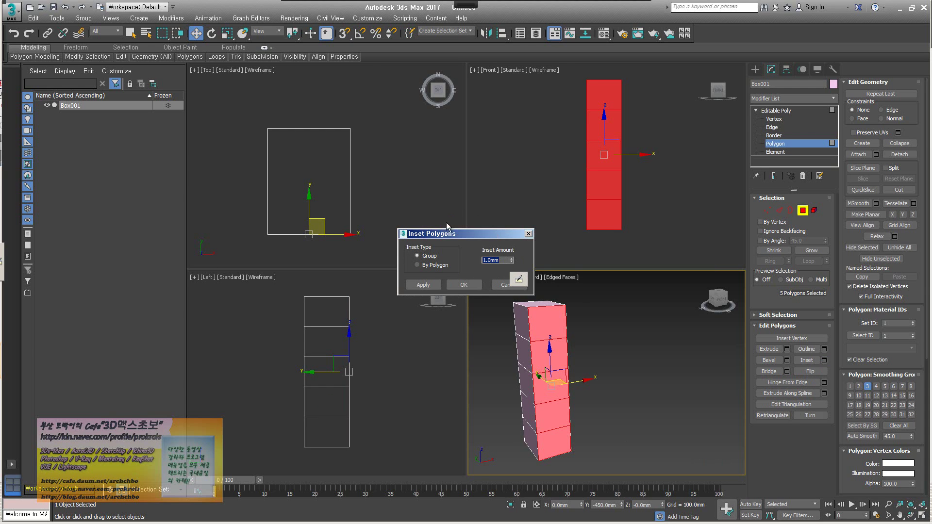
drag(488, 230, 681, 306)
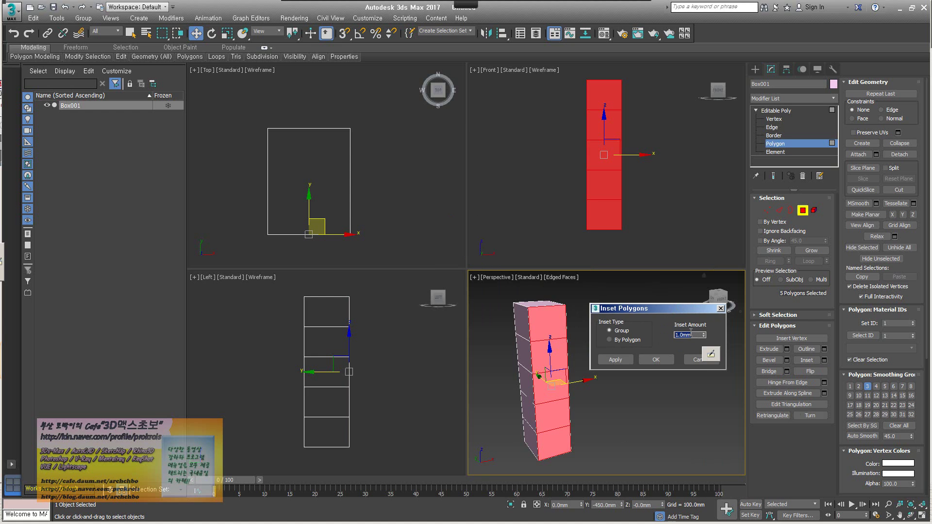
click(698, 360)
- Re-enable caddy controls in Preferences and bring up the Inset caddy at 1.0mm
click(365, 18)
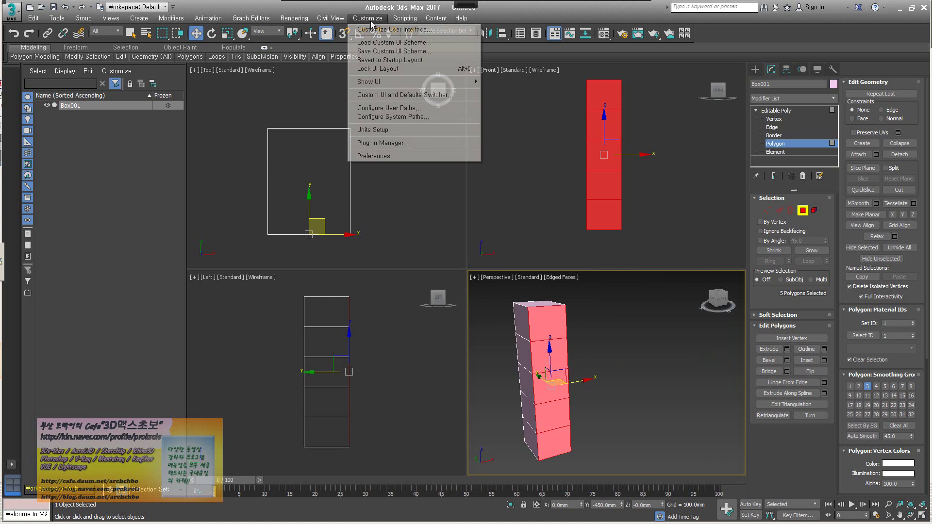
click(417, 155)
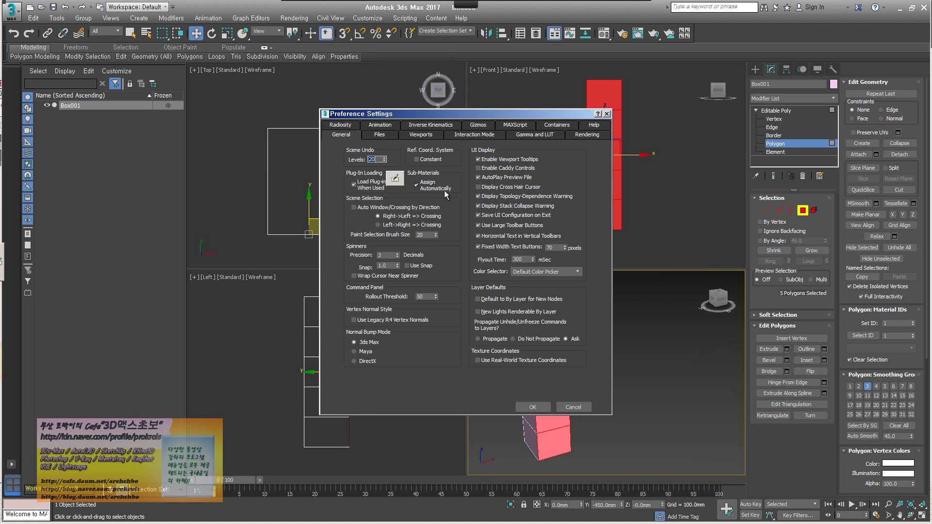
click(514, 167)
click(540, 408)
click(825, 360)
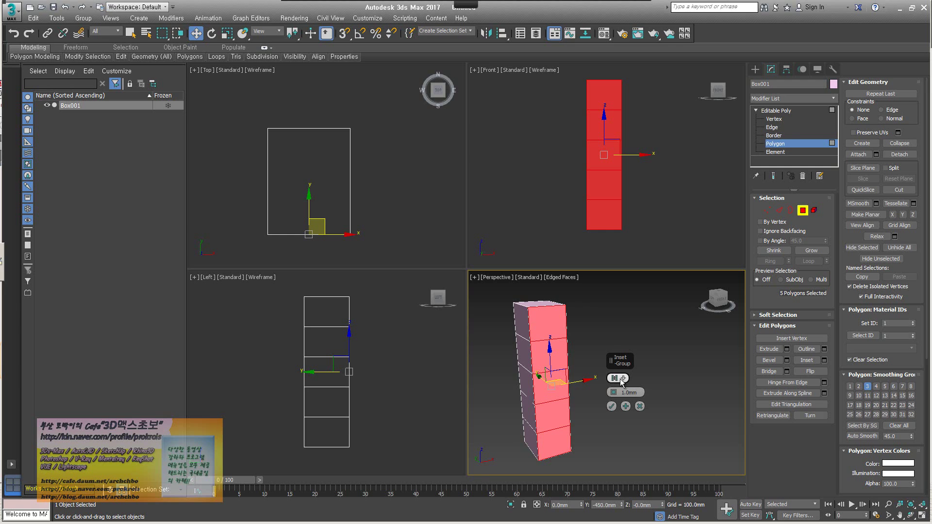
- Try the Inset's group and per-face modes and widen the border on the front faces
drag(624, 378, 616, 379)
click(615, 378)
click(622, 378)
click(647, 394)
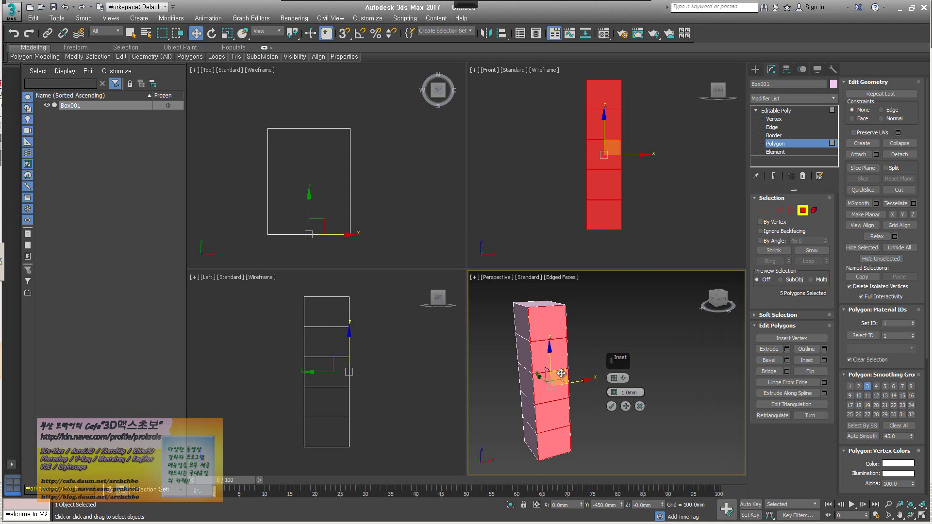
click(624, 378)
click(636, 382)
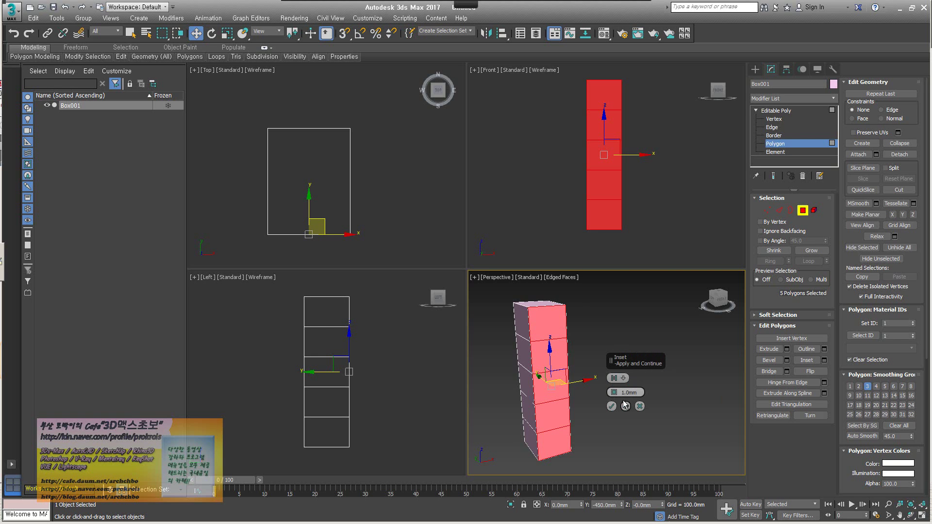
drag(614, 391, 605, 262)
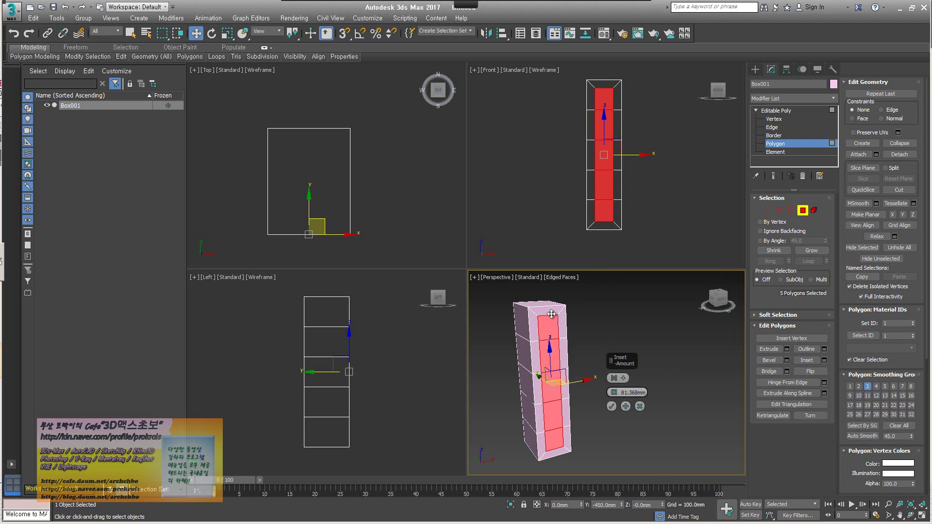
scroll(552, 314, up, 4)
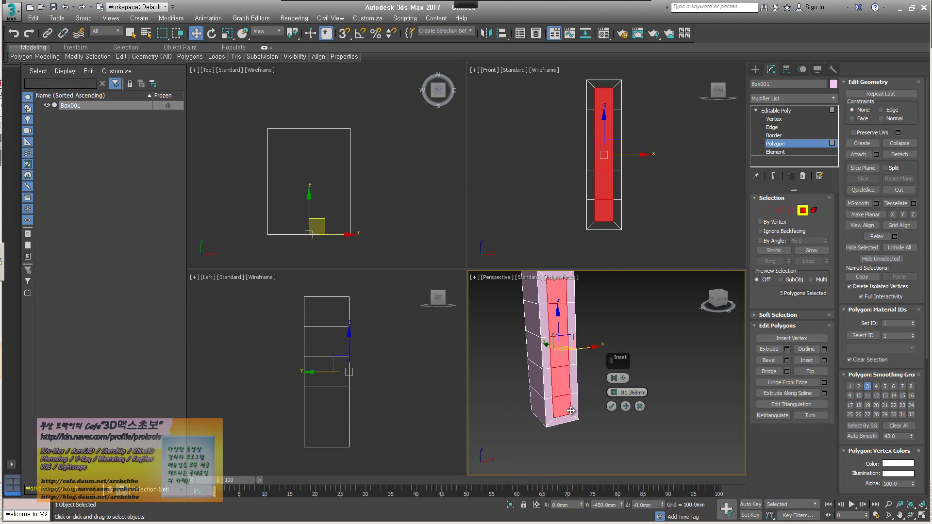
scroll(556, 310, down, 3)
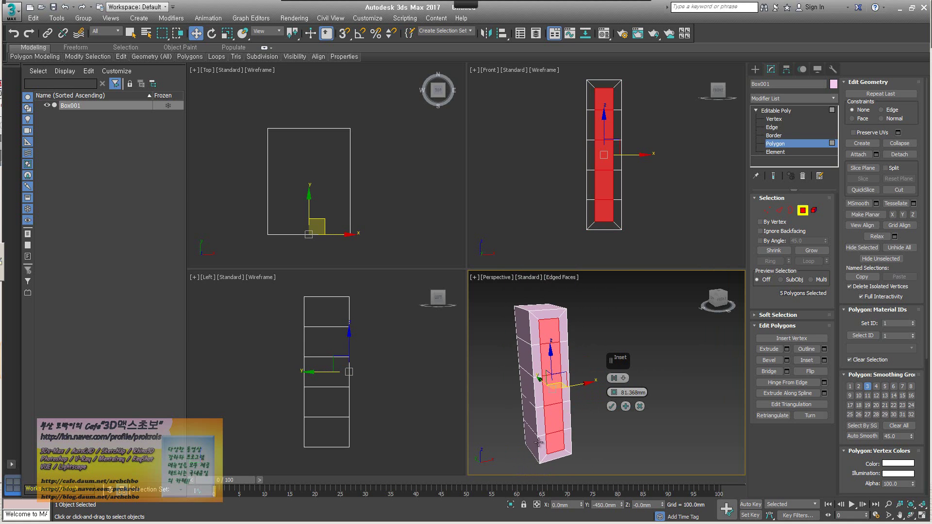
- Inset each of the five front faces separately by 15mm and confirm
click(613, 378)
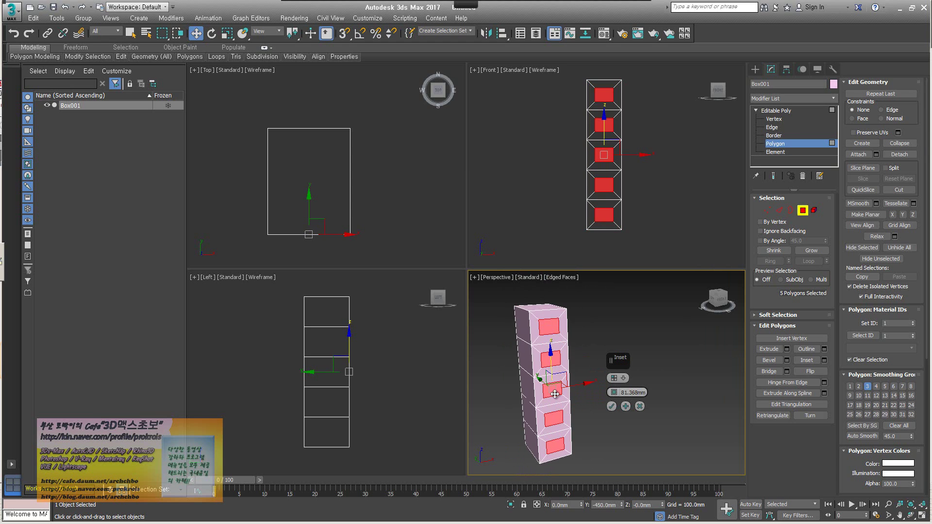
click(620, 378)
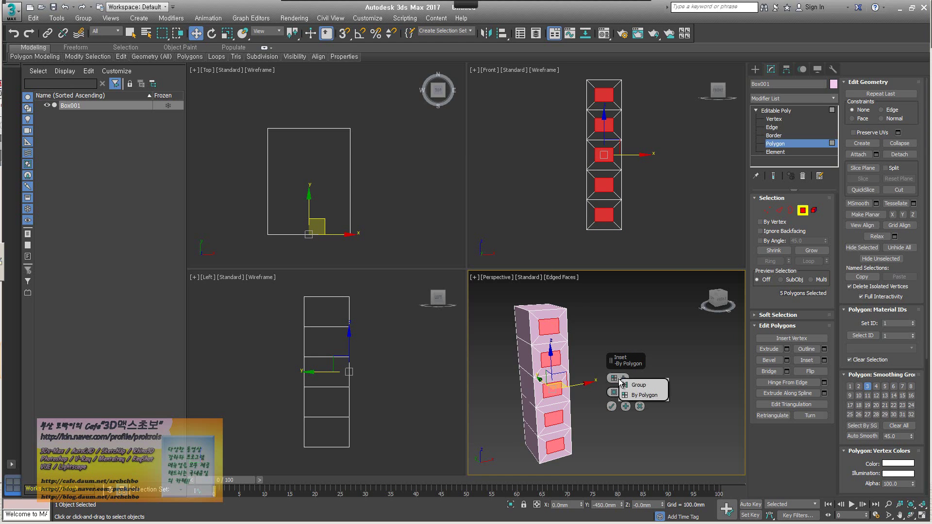
click(623, 384)
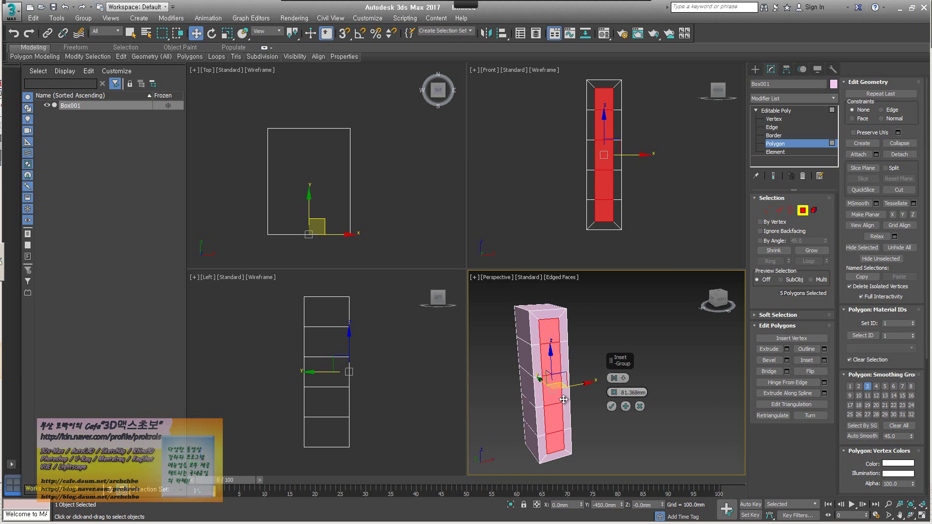
click(614, 380)
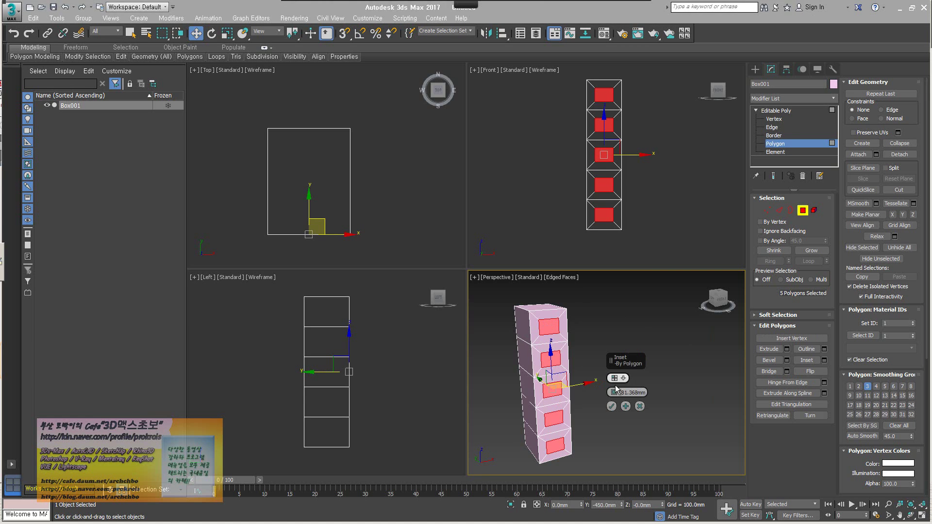
text(1)
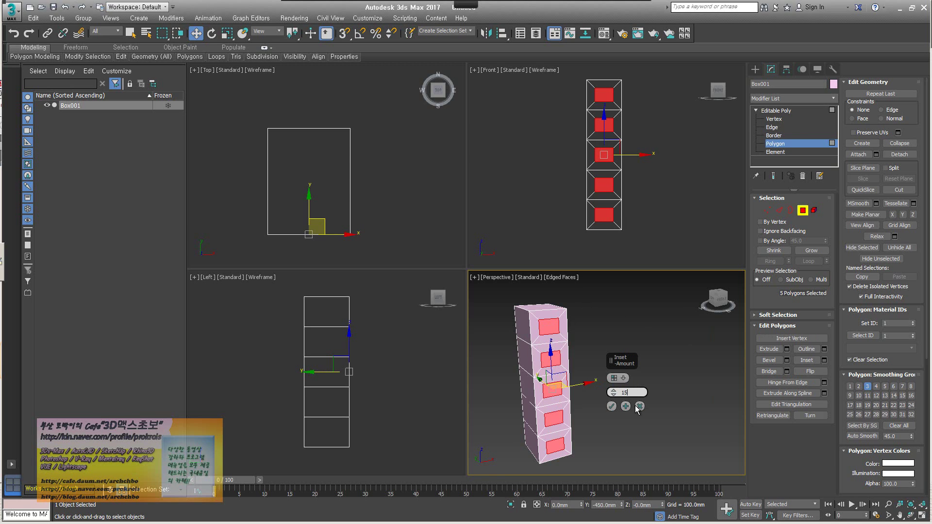
text(5)
click(615, 379)
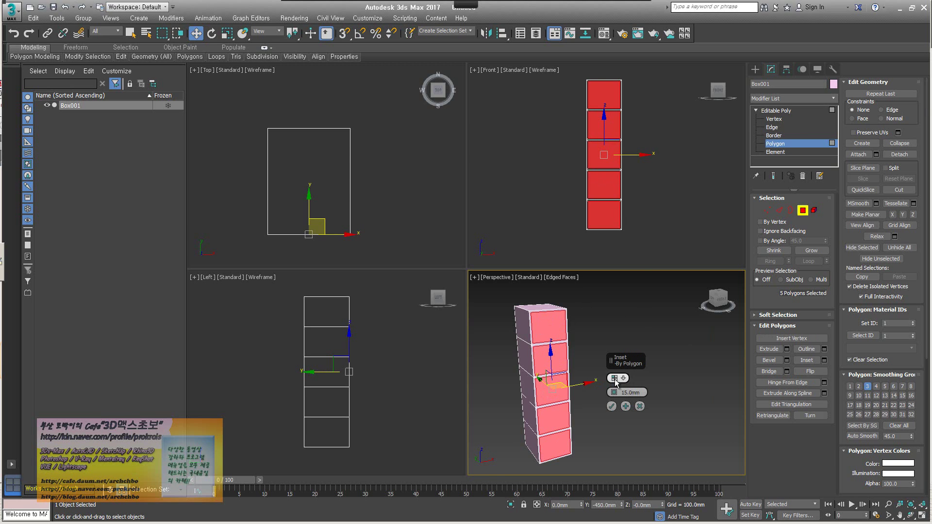
click(612, 407)
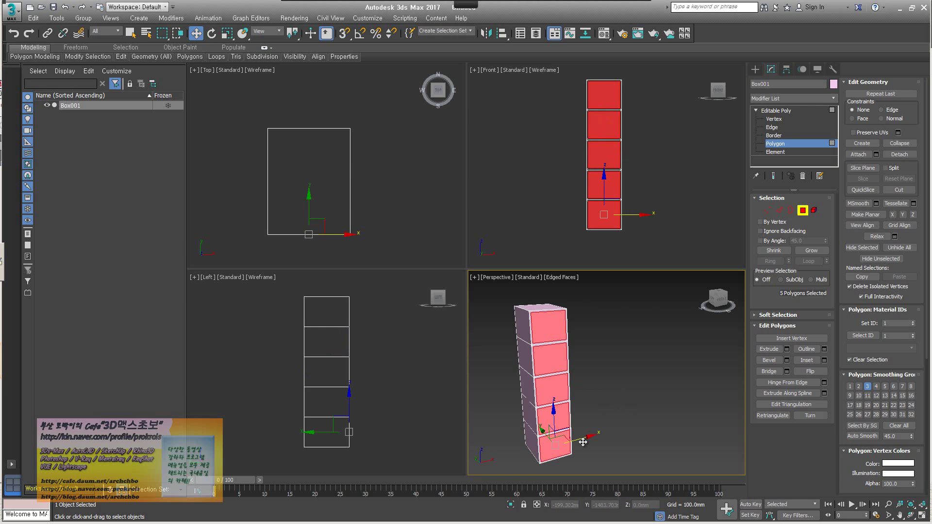
- Compare the box with the bookshelf image in Internet Explorer, then return to 3ds Max
middle_drag(565, 339, 571, 342)
scroll(569, 342, up, 4)
scroll(571, 376, down, 4)
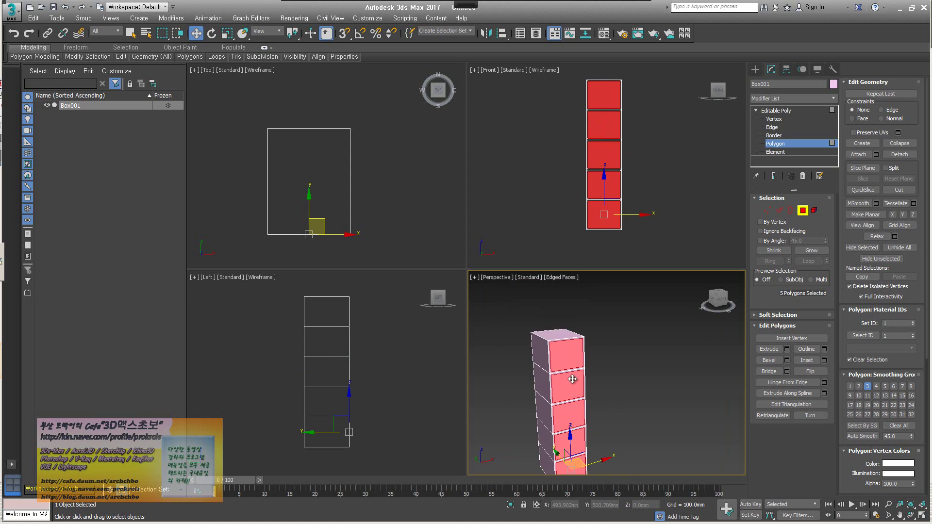
click(572, 379)
scroll(575, 368, up, 2)
scroll(553, 344, up, 2)
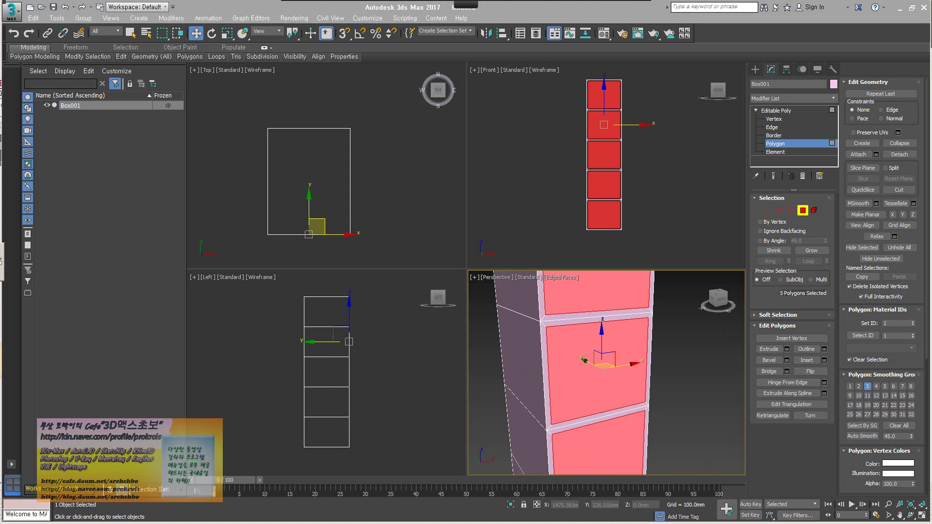
click(51, 495)
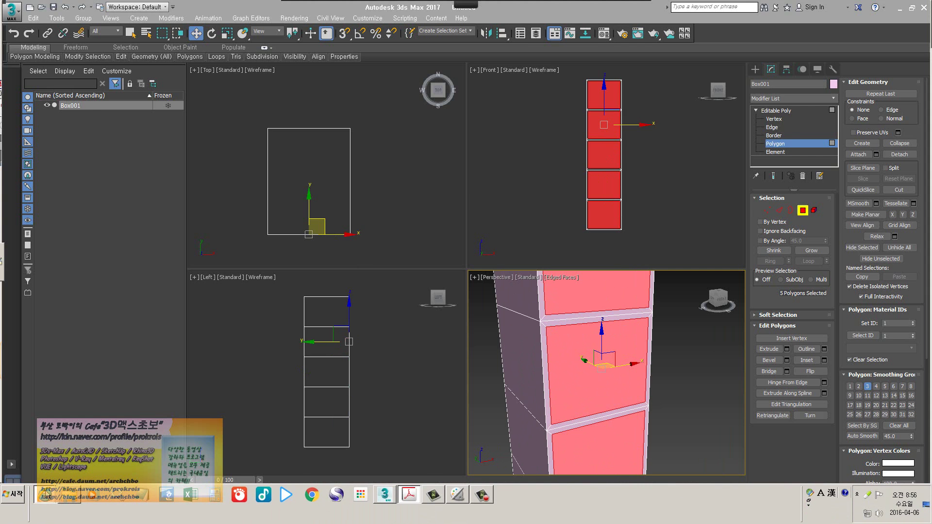
click(55, 473)
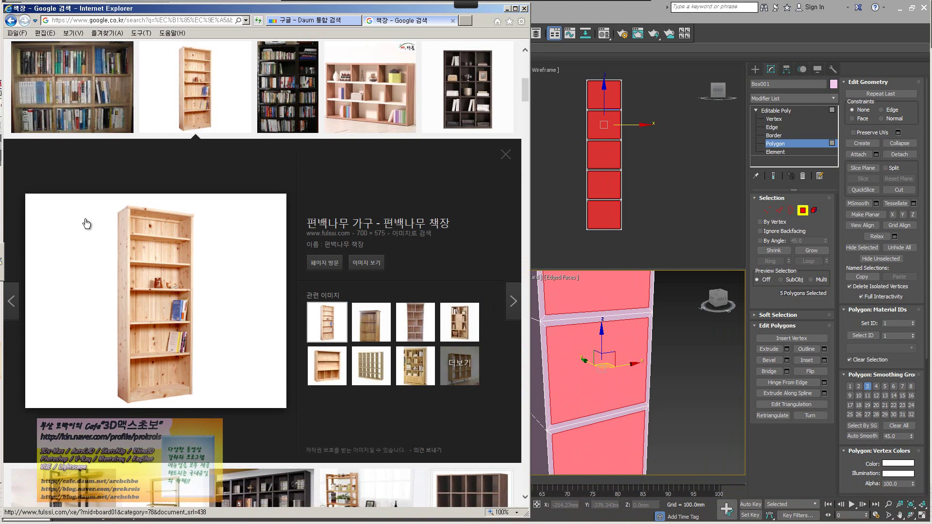
mouse_move(685, 379)
middle_down()
mouse_move(672, 387)
mouse_move(681, 375)
middle_up()
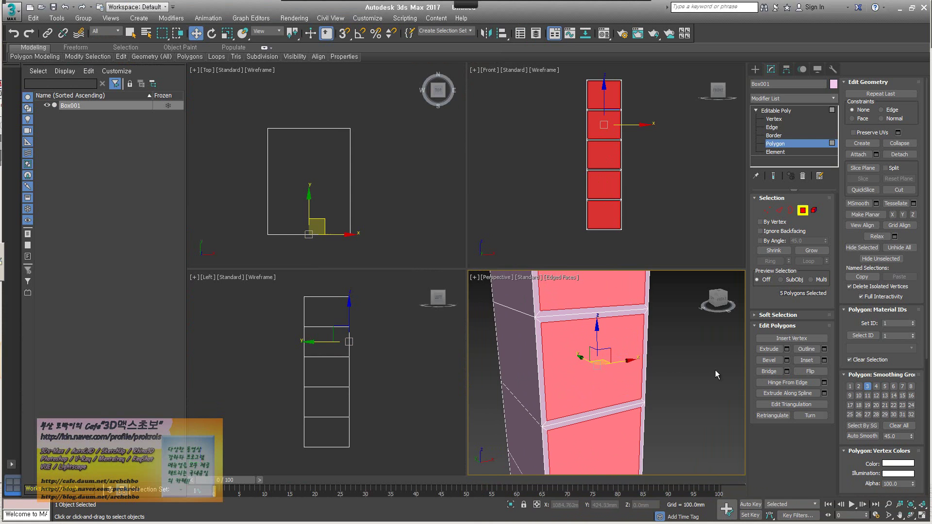
- Extrude the five inset faces, first trying a -335mm height
click(789, 349)
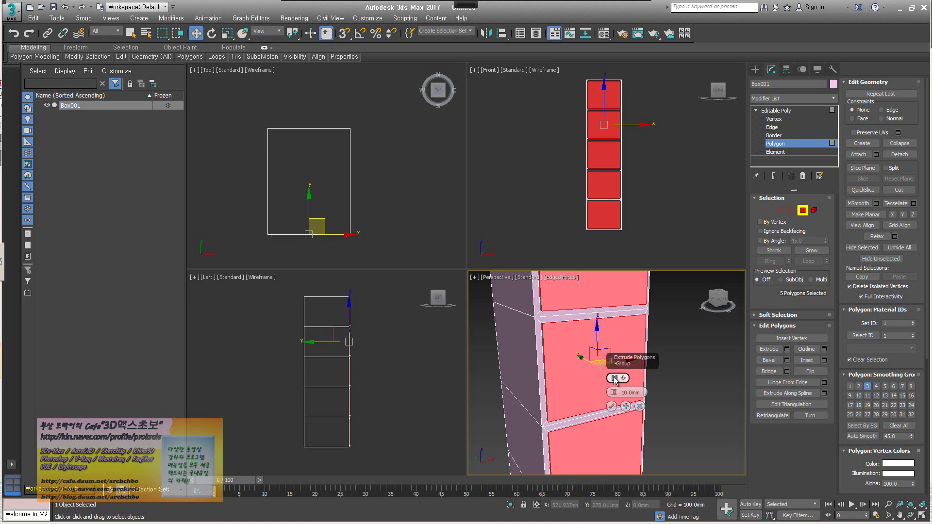
scroll(580, 384, down, 5)
scroll(576, 381, up, 3)
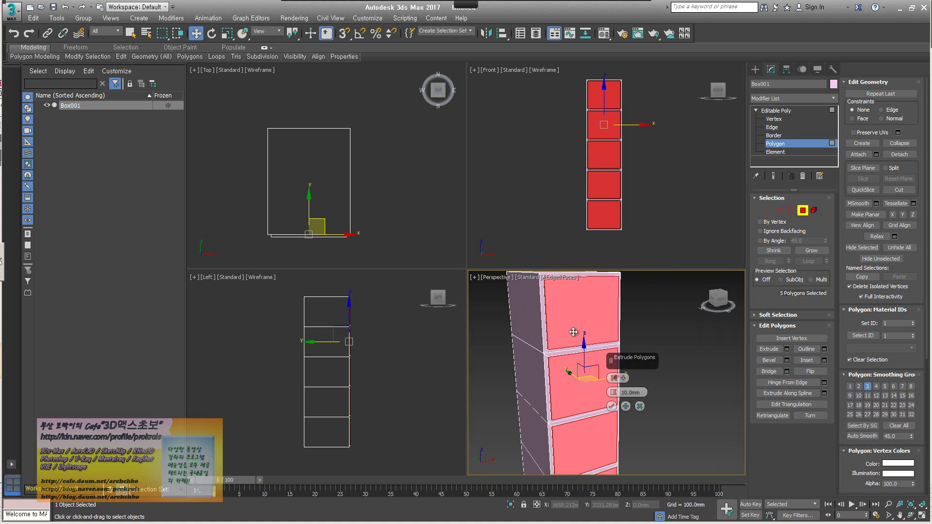
scroll(592, 447, down, 2)
middle_drag(585, 424, 557, 394)
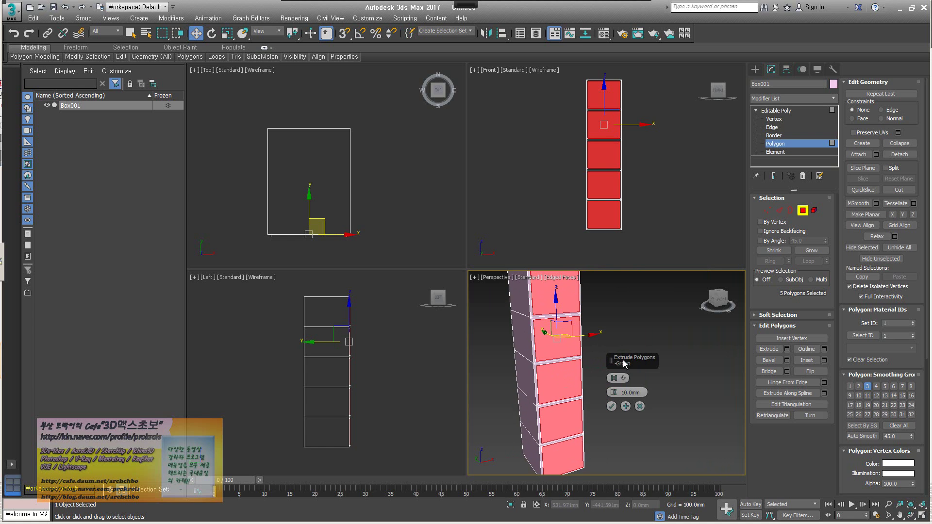
double_click(641, 394)
key(BackSpace)
text(-335)
key(Return)
- Deepen the extrusion to -420mm and apply it
middle_drag(575, 434, 589, 447)
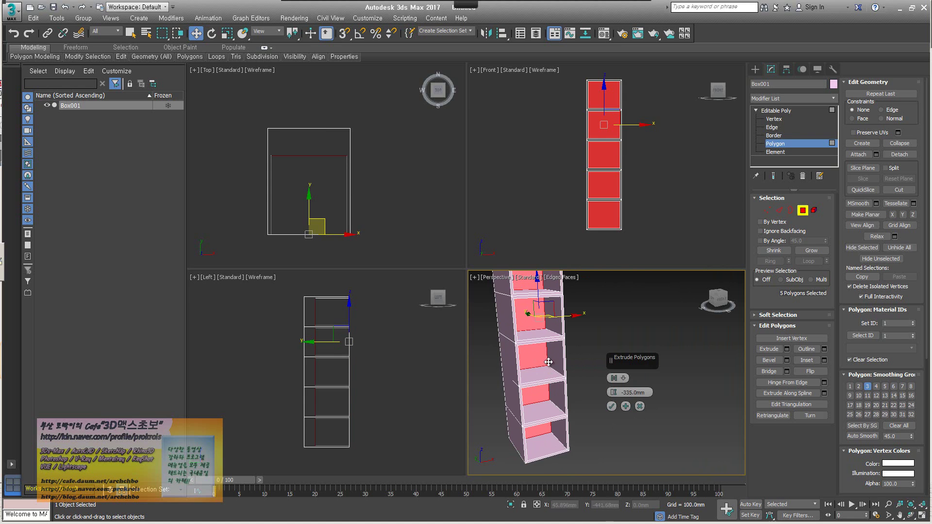
scroll(272, 191, up, 3)
scroll(253, 171, down, 3)
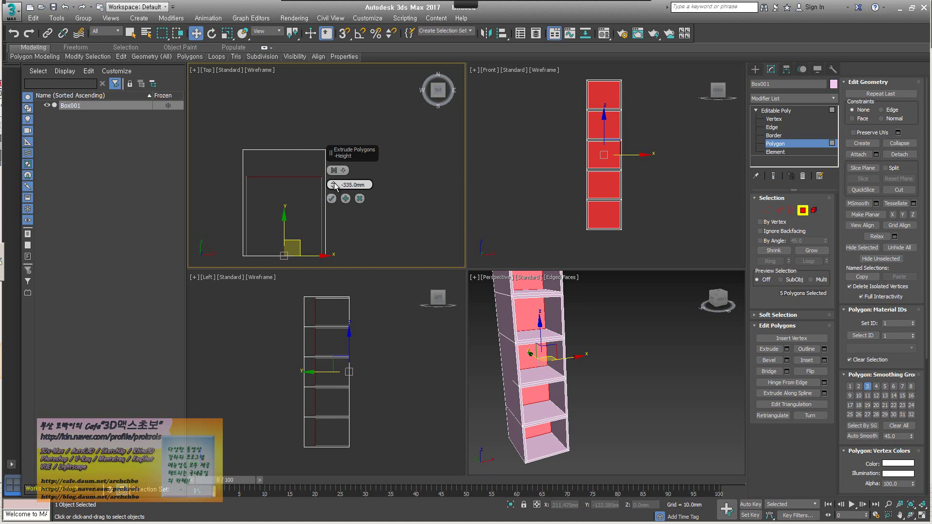
drag(334, 183, 340, 214)
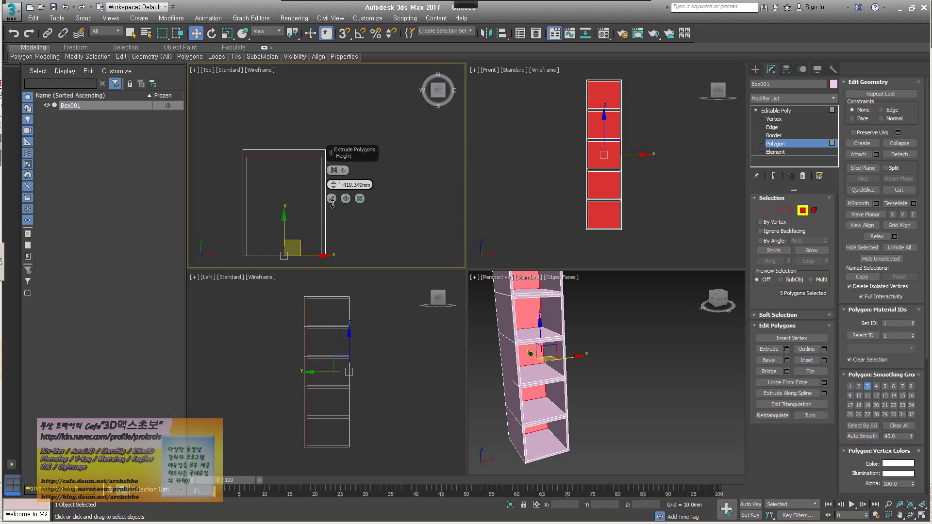
double_click(357, 185)
text(-420mm)
key(Return)
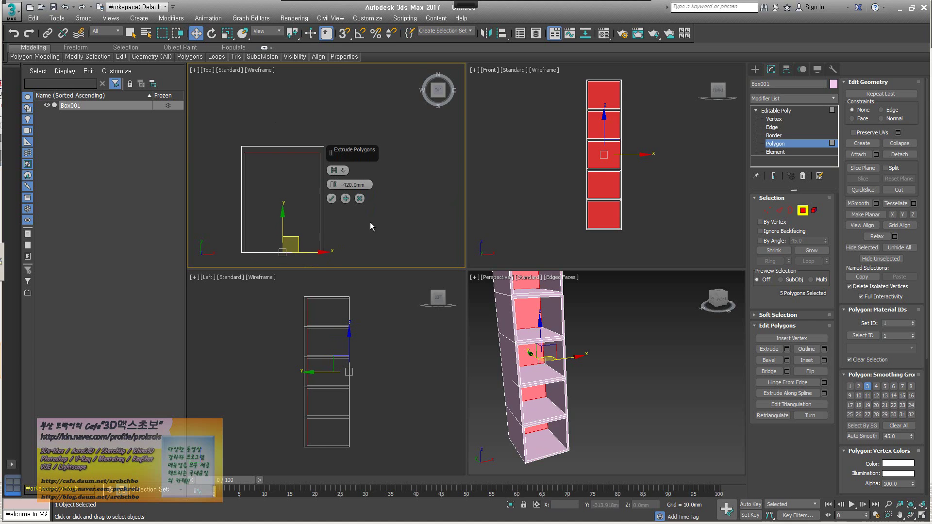
click(332, 199)
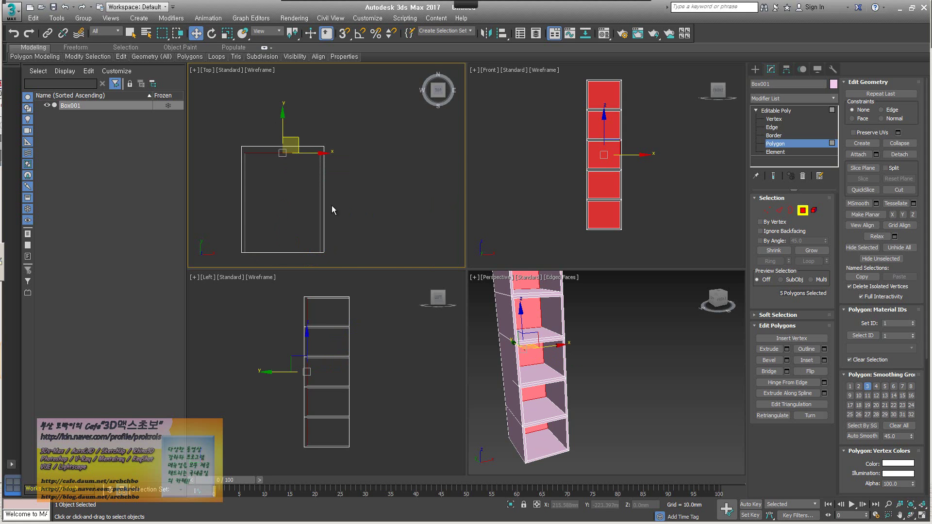
- Orbit to view the hollowed compartments and bring the bookshelf reference images back up
alt+middle_drag(546, 345, 579, 374)
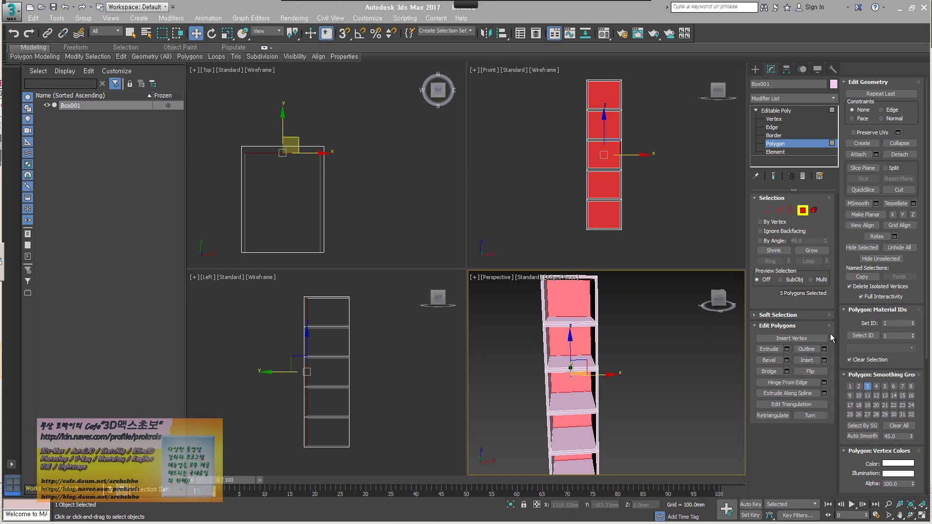
mouse_move(191, 504)
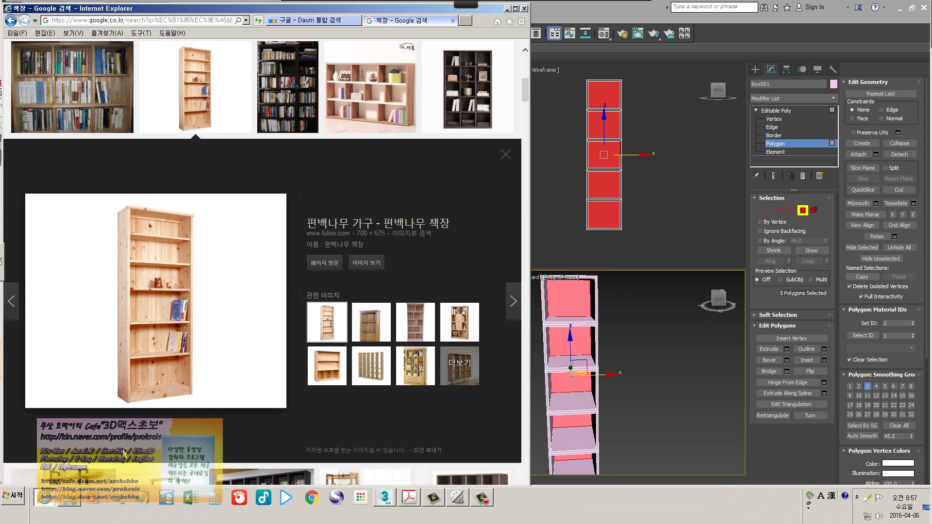
click(53, 497)
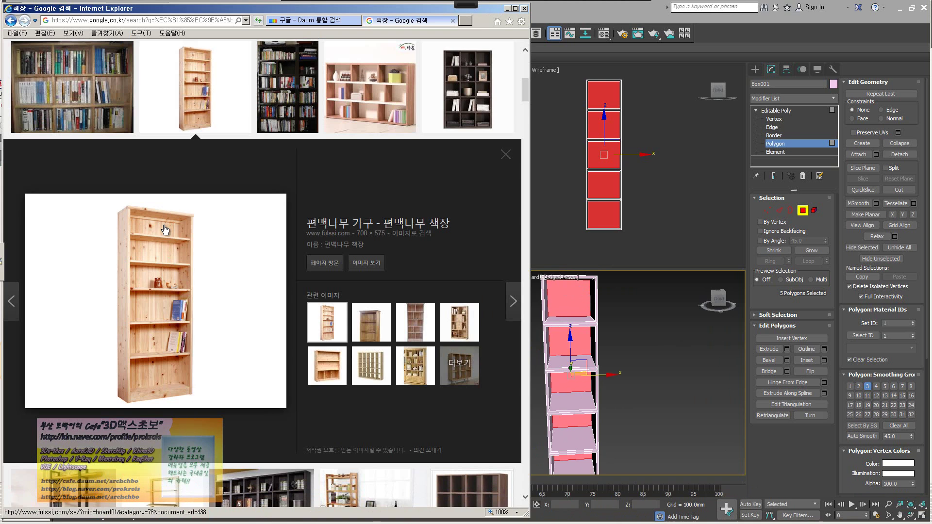
- Open the pine bookshelf photo's fulssi.com source page, then minimize Internet Explorer
click(160, 260)
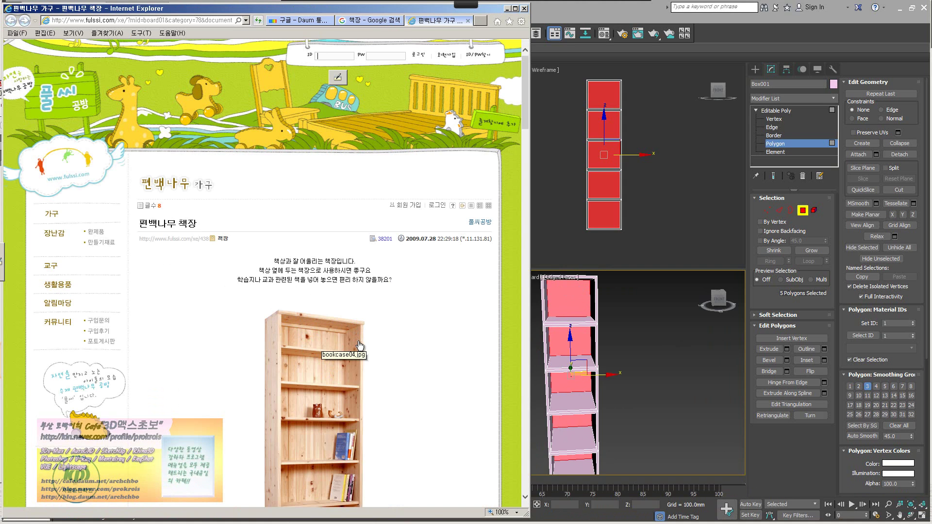
click(507, 9)
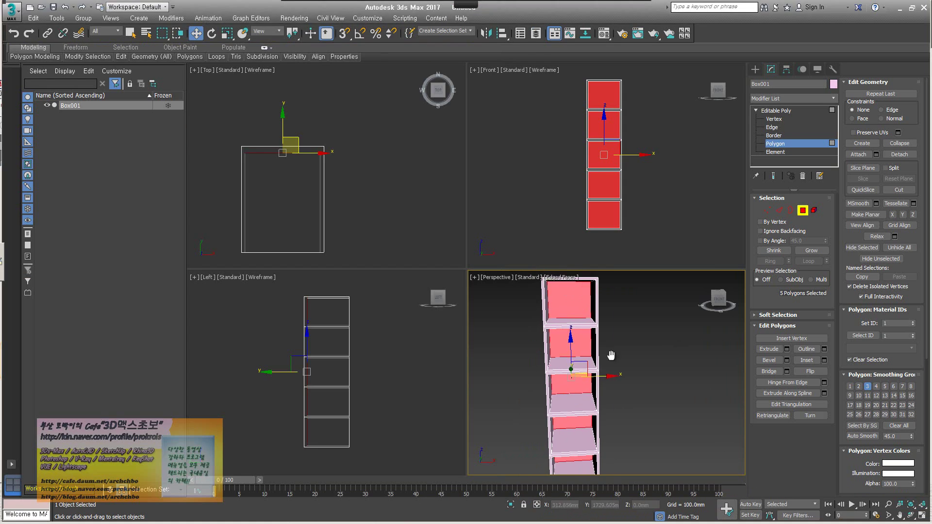
- Maximize the Perspective view, switch Box001 to Edge level and pick the top compartment's top opening edge
middle_drag(611, 355, 616, 296)
scroll(598, 343, up, 4)
scroll(587, 378, down, 3)
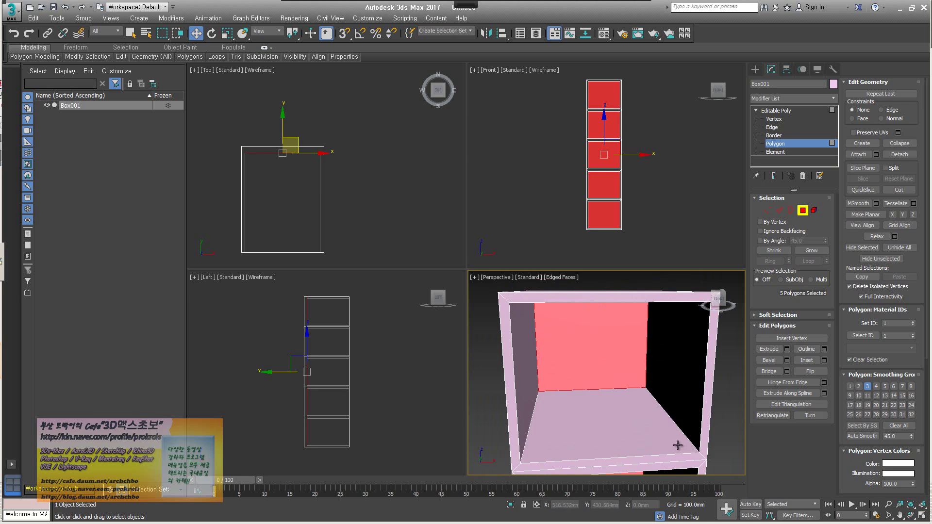
middle_drag(654, 465, 623, 409)
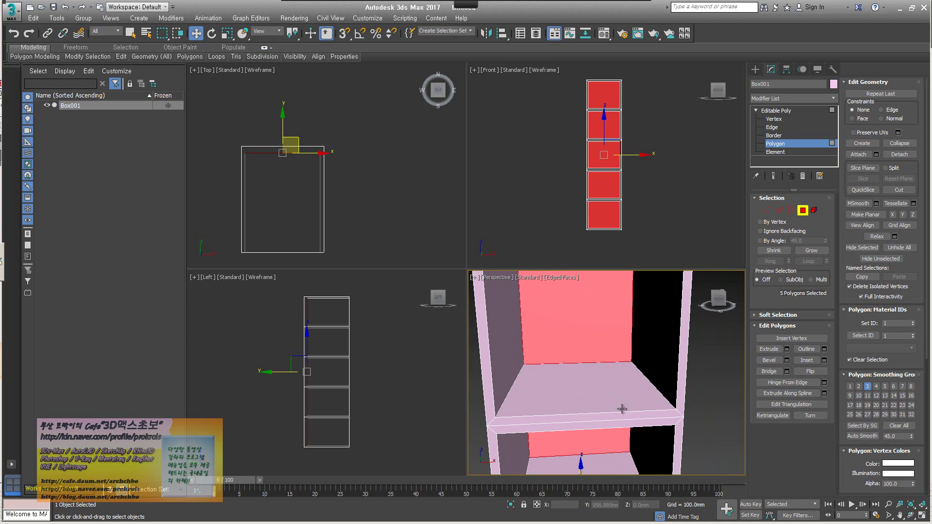
click(921, 518)
scroll(518, 380, down, 3)
scroll(518, 380, down, 3)
alt+middle_drag(443, 386, 455, 405)
click(779, 211)
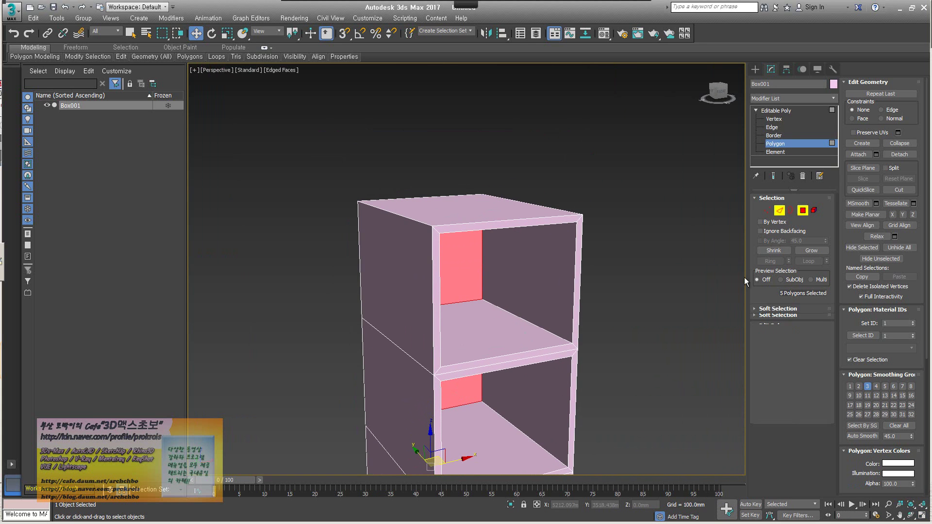
click(563, 228)
- Add the top and middle compartments' opening edges to the edge selection
ctrl+click(576, 268)
ctrl+click(502, 355)
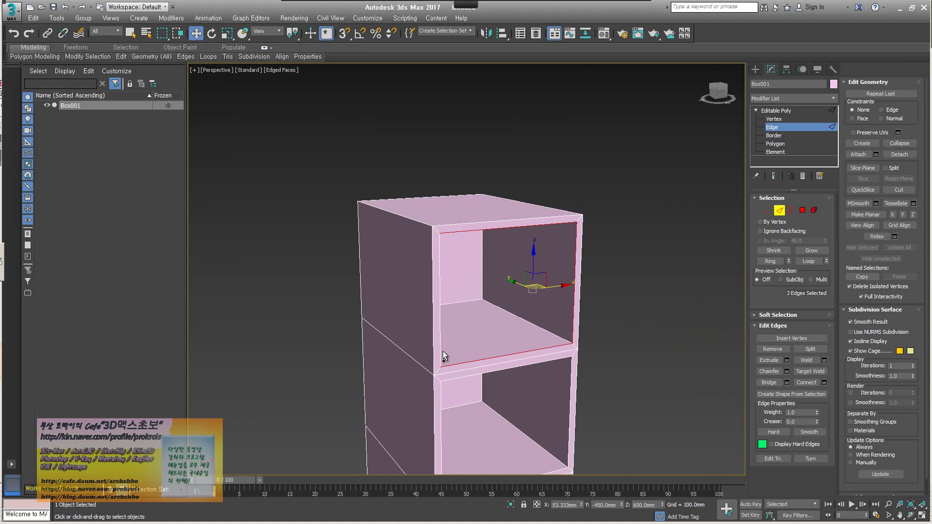
ctrl+click(442, 356)
middle_drag(441, 356, 464, 245)
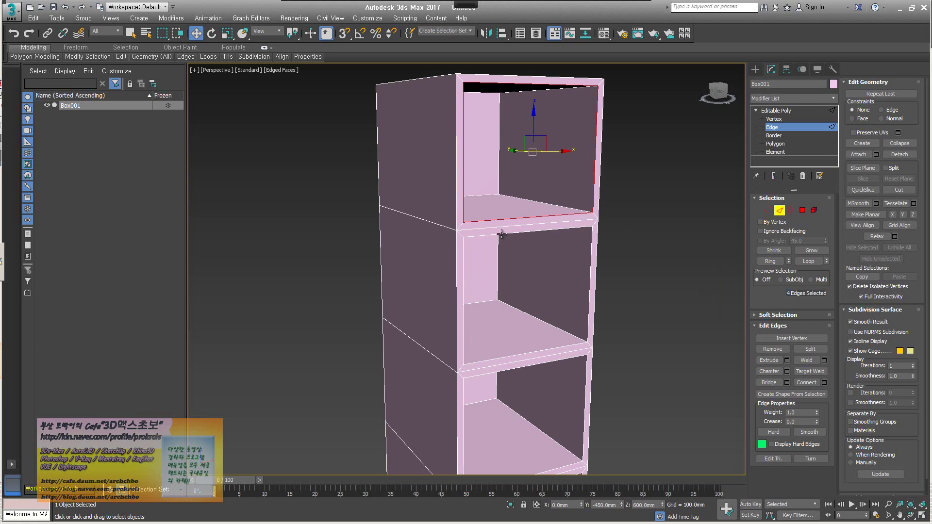
ctrl+click(501, 234)
ctrl+click(591, 279)
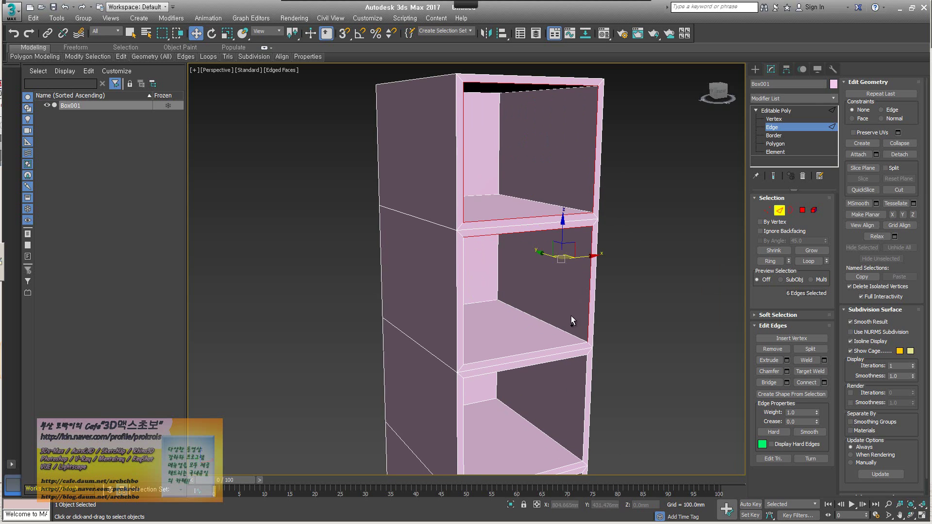
ctrl+click(537, 351)
ctrl+click(464, 340)
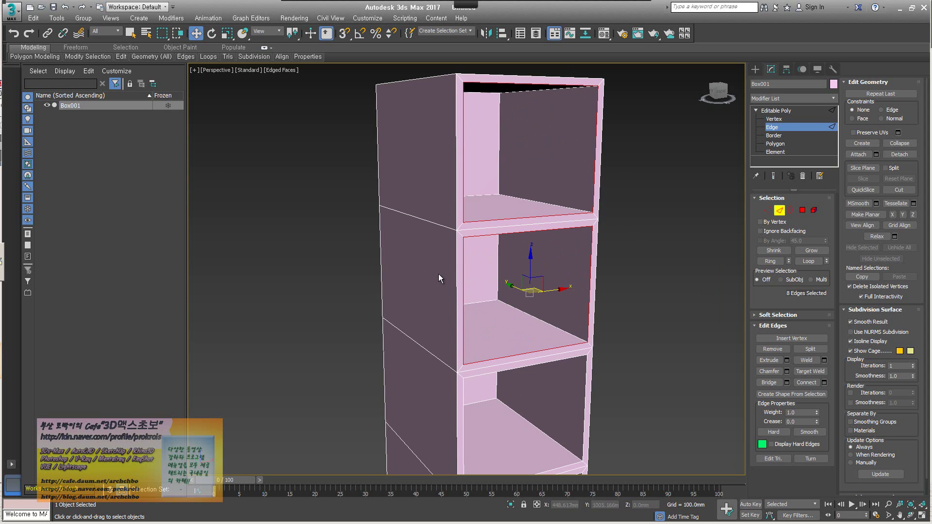
- Turn on Ignore Backfacing, add the cabinet's right front edge and orbit to face the openings
click(787, 232)
middle_drag(559, 405, 561, 257)
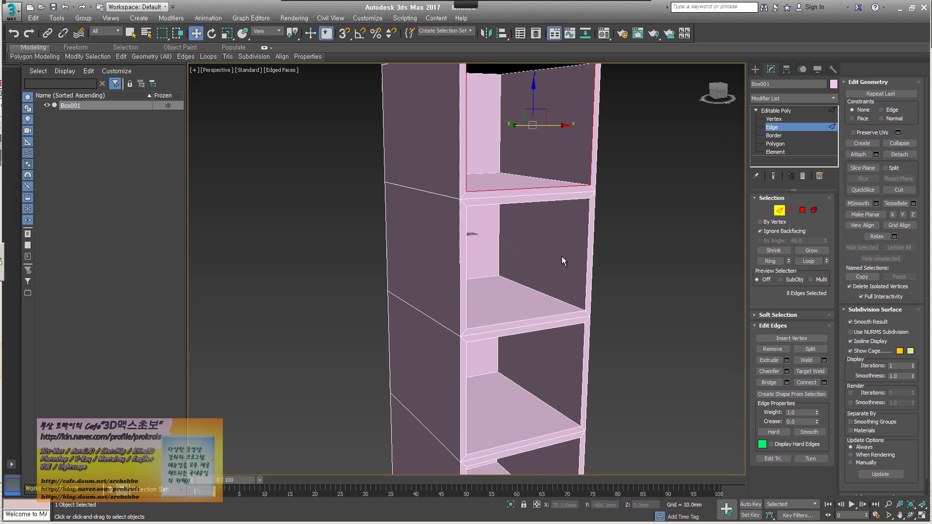
ctrl+click(587, 252)
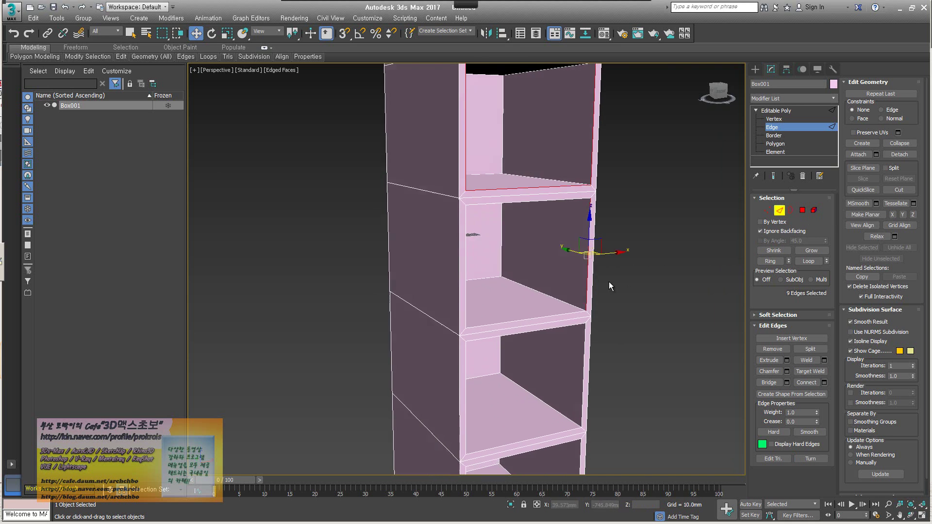
scroll(628, 287, up, 5)
middle_drag(496, 287, 480, 286)
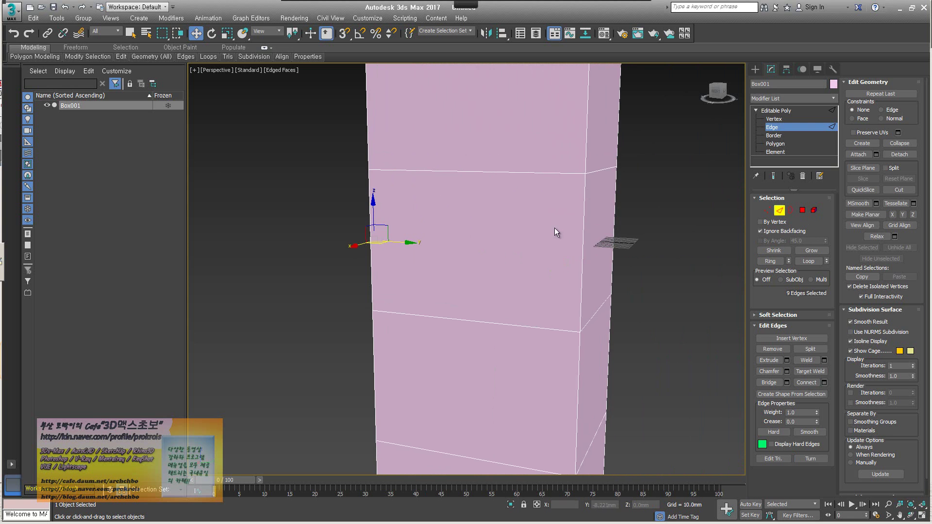
alt+middle_drag(557, 256, 677, 267)
middle_drag(412, 255, 528, 261)
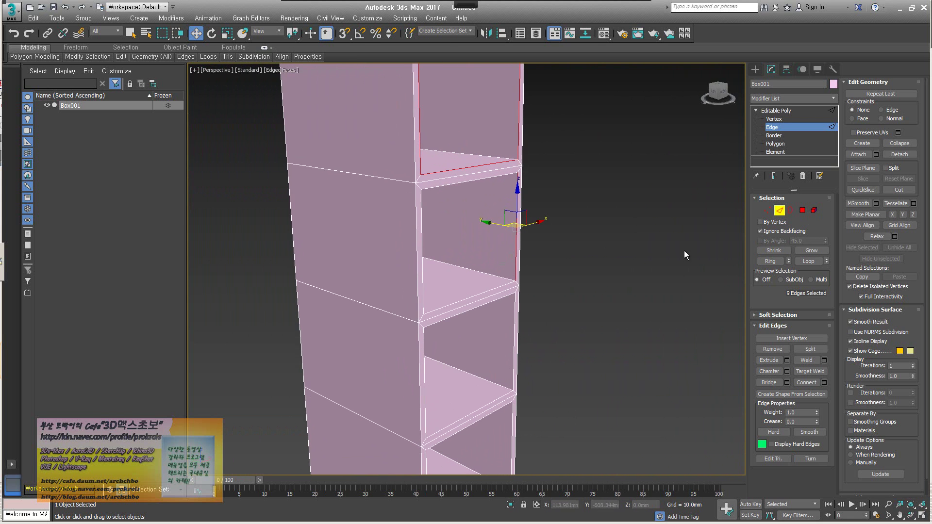
alt+middle_drag(556, 290, 416, 270)
- Add the left, top and bottom opening edges of the lower compartments and shelf fronts
ctrl+click(395, 266)
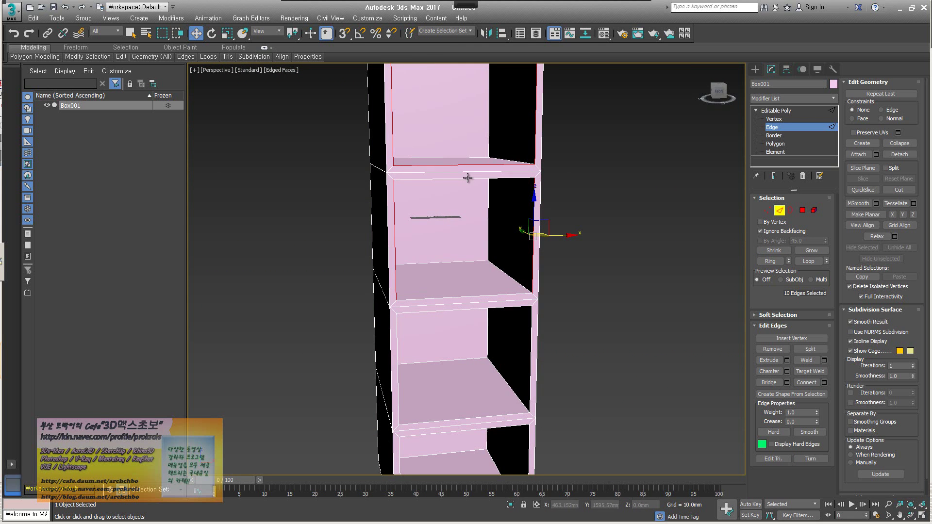
ctrl+click(469, 178)
ctrl+click(462, 296)
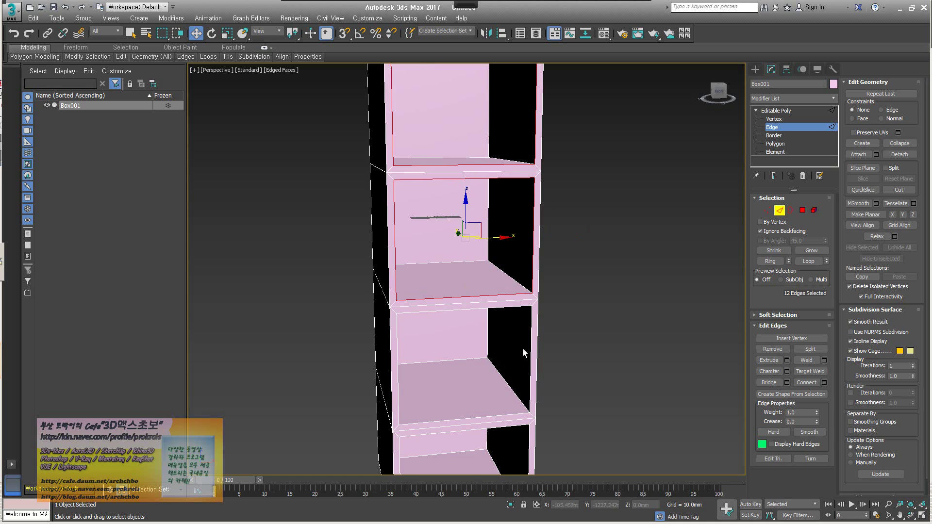
ctrl+click(533, 362)
ctrl+click(503, 415)
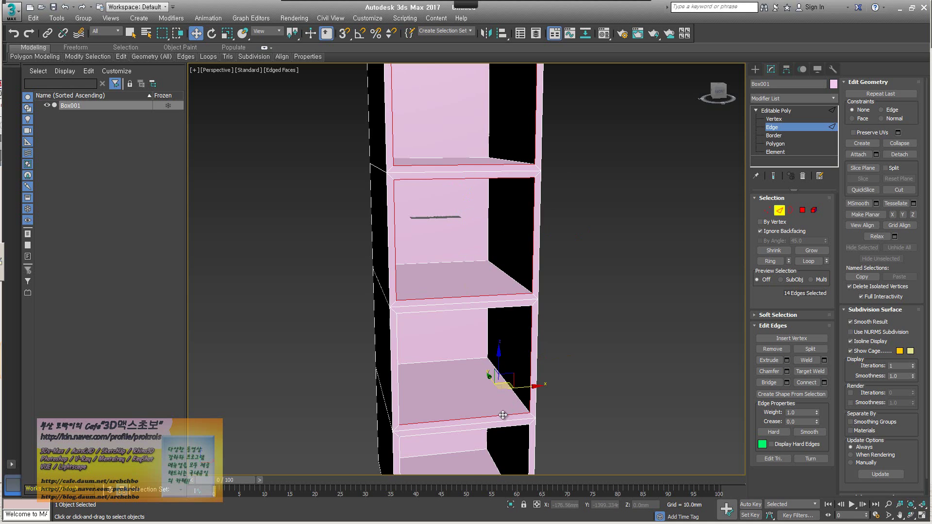
ctrl+click(398, 369)
ctrl+click(457, 306)
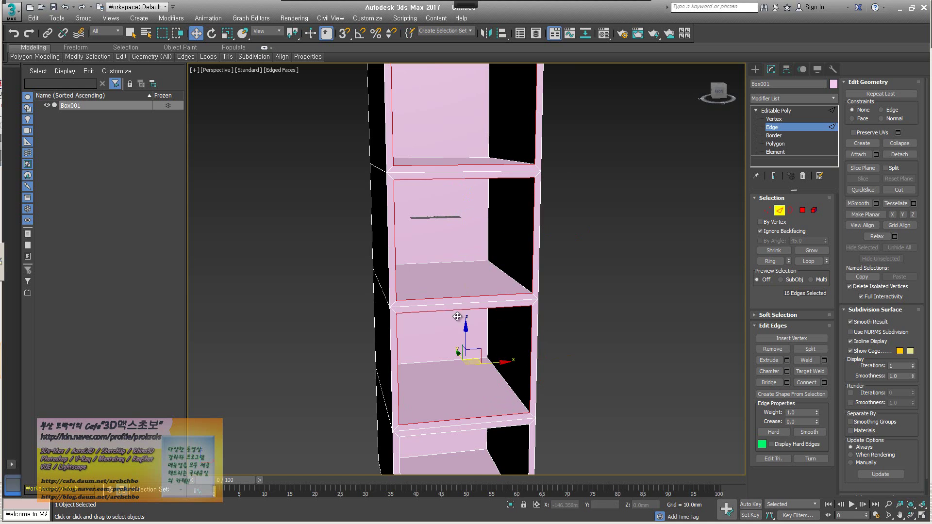
- Add the last compartment's left, right and bottom edges, then orbit and zoom to the top compartment
middle_drag(459, 315, 483, 252)
ctrl+click(442, 278)
ctrl+click(567, 308)
ctrl+click(551, 351)
alt+middle_drag(551, 350, 537, 291)
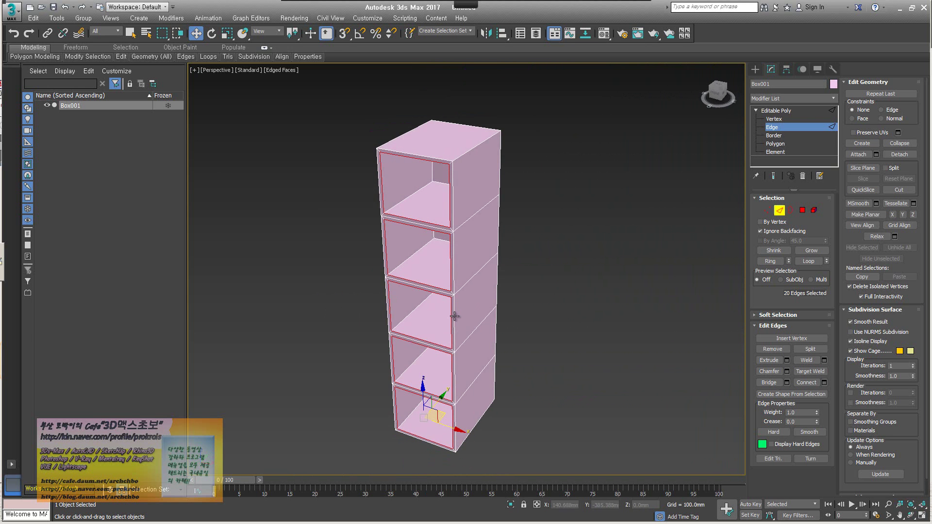
alt+middle_drag(435, 307, 492, 278)
scroll(493, 278, up, 3)
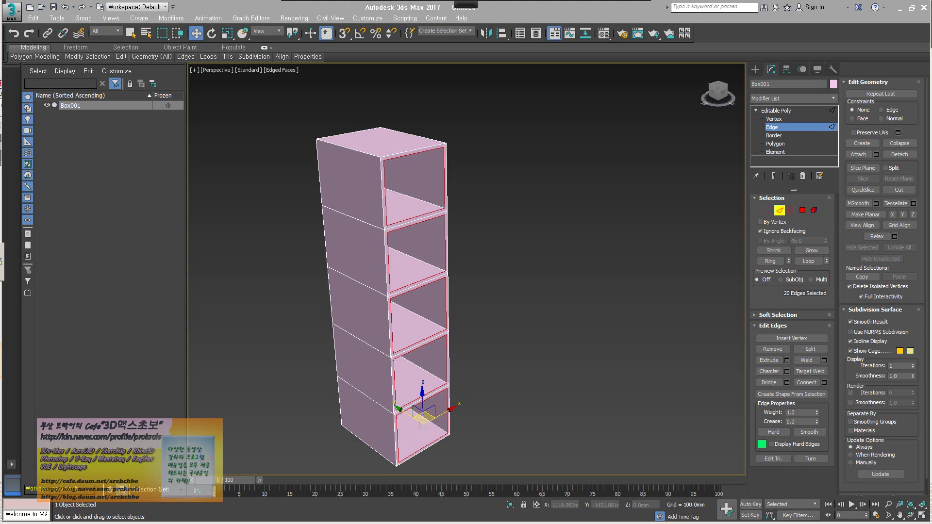
scroll(448, 287, up, 3)
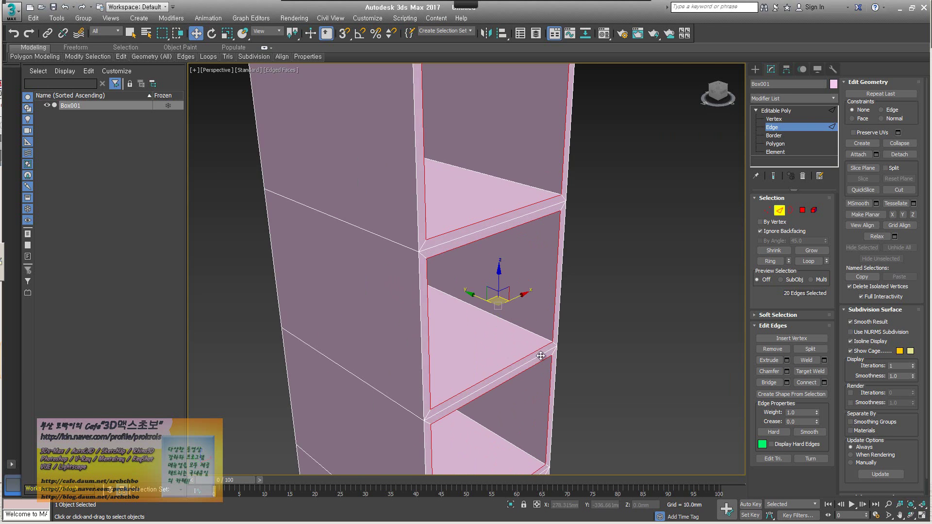
scroll(514, 266, up, 3)
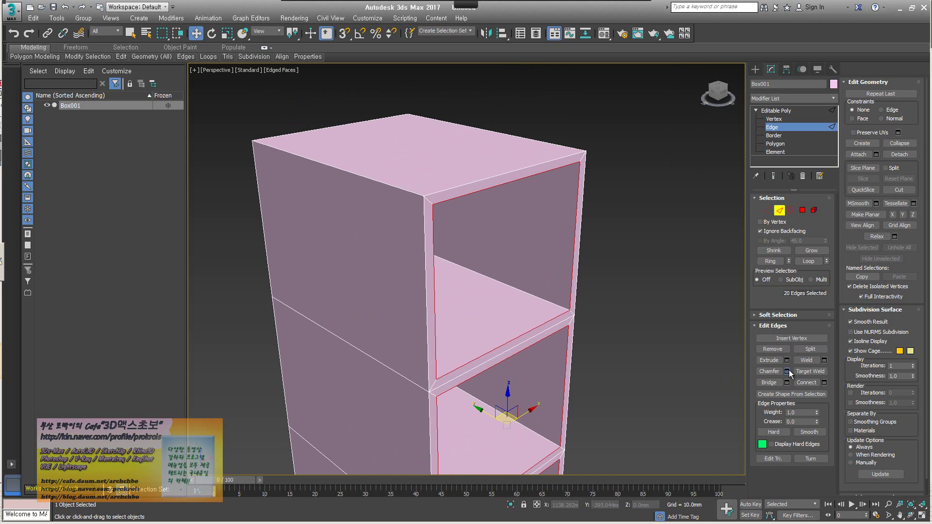
- Chamfer the selected opening edges by 3.5mm and apply, keeping the chamfer open
middle_drag(390, 272, 324, 273)
scroll(349, 214, up, 5)
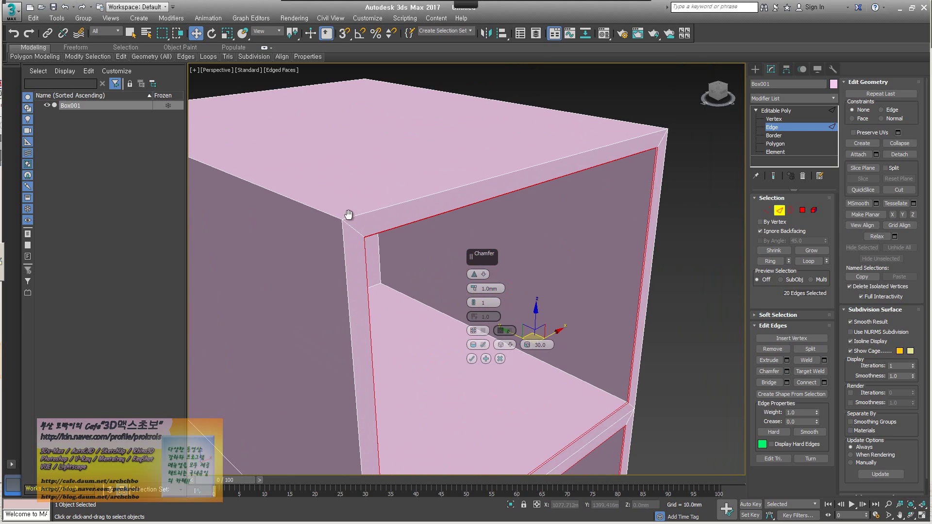
scroll(365, 241, up, 2)
mouse_move(366, 237)
alt+middle_down()
mouse_move(351, 225)
mouse_move(359, 230)
mouse_move(263, 269)
mouse_move(358, 270)
mouse_move(344, 272)
alt+middle_up()
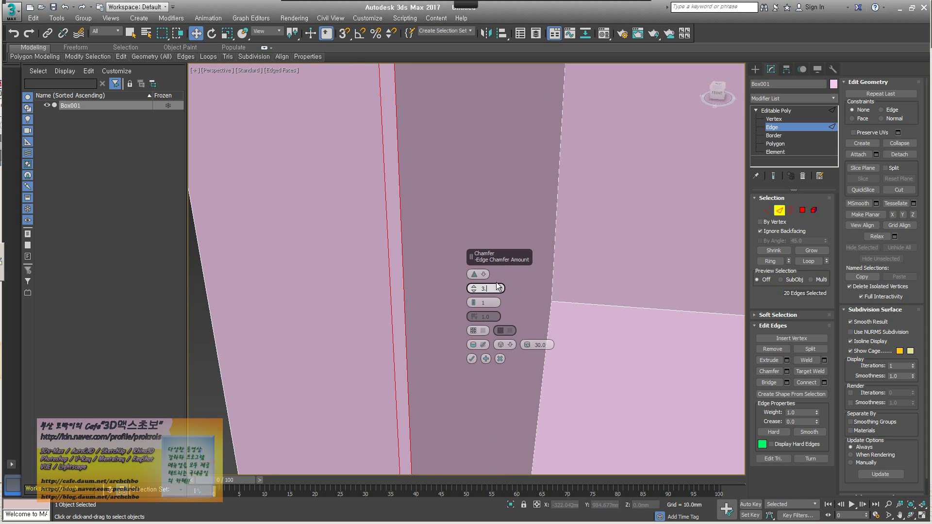
key(Return)
middle_drag(381, 350, 355, 345)
scroll(361, 311, down, 3)
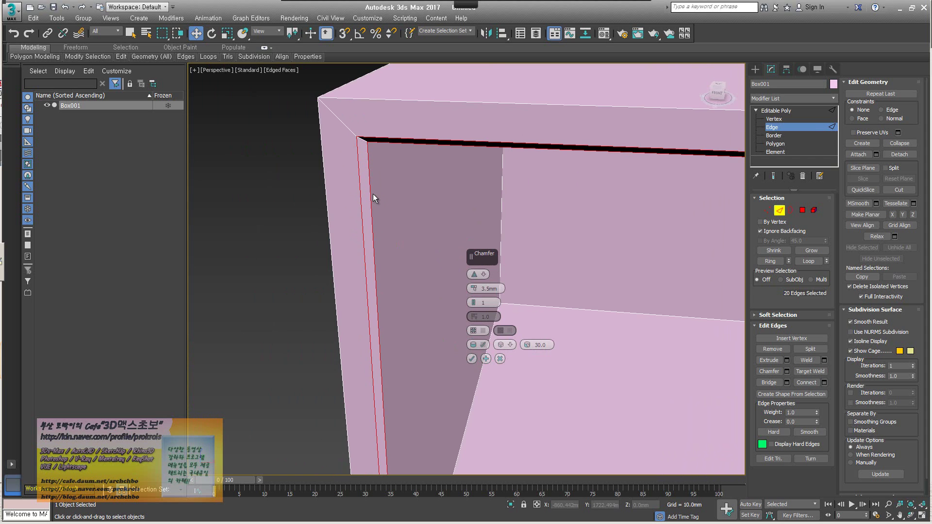
click(485, 359)
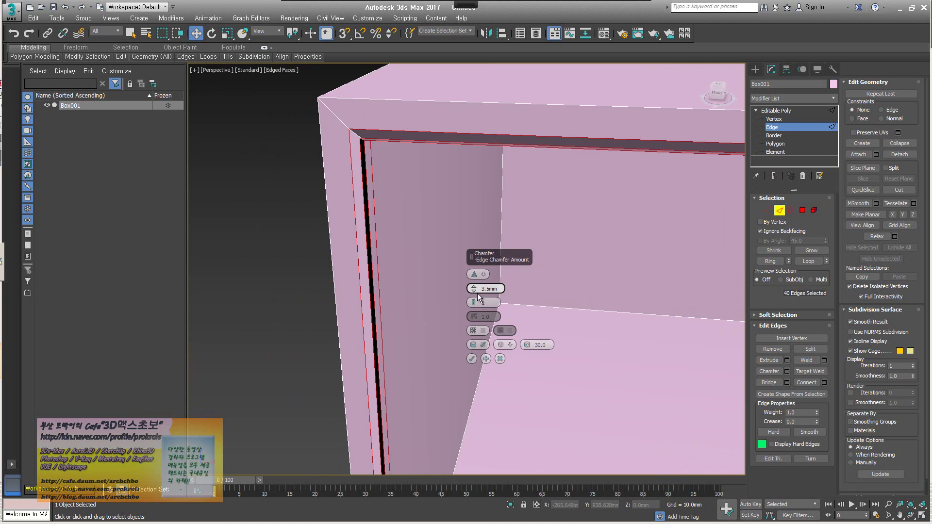
- Chamfer the resulting edges again by about 1.5mm and confirm
drag(475, 294, 473, 296)
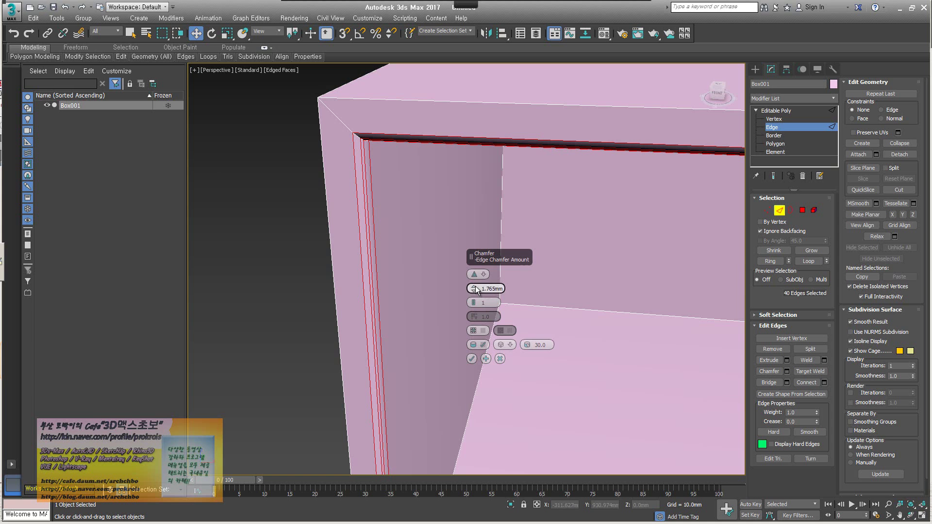
drag(476, 290, 475, 288)
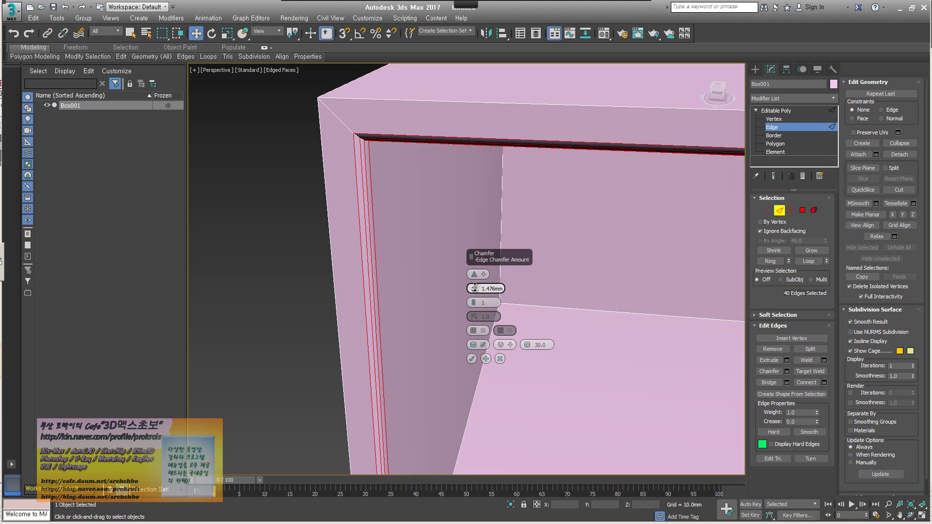
alt+middle_drag(383, 314, 393, 258)
scroll(400, 301, down, 5)
scroll(390, 272, up, 3)
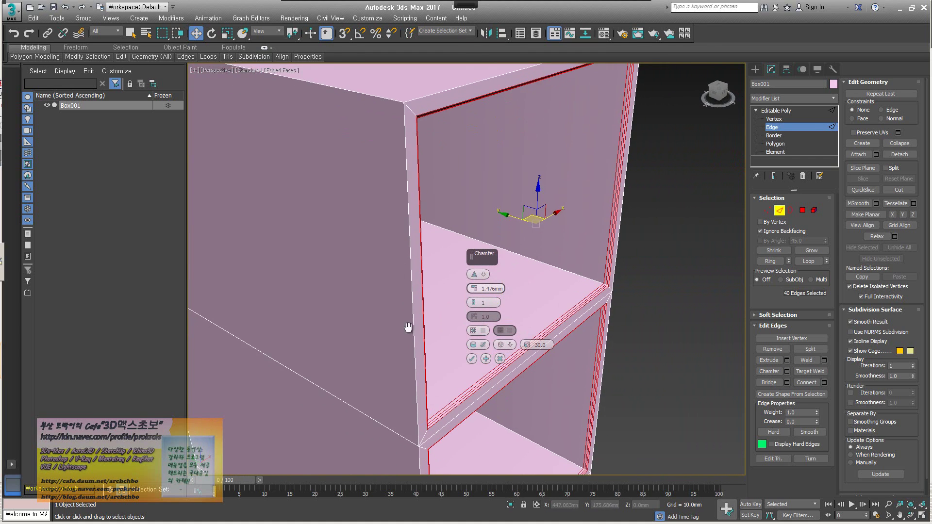
middle_drag(407, 328, 399, 281)
scroll(430, 323, up, 2)
middle_drag(410, 343, 406, 310)
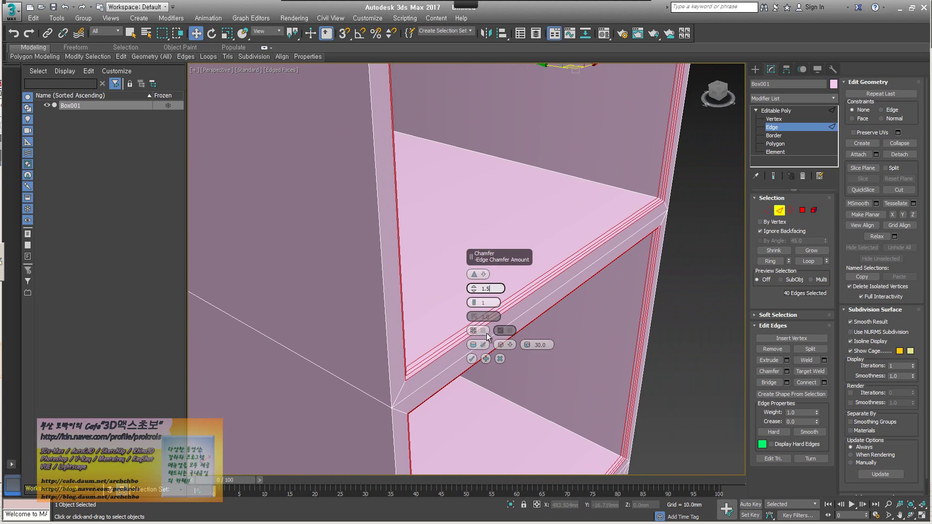
click(472, 361)
scroll(505, 318, down, 6)
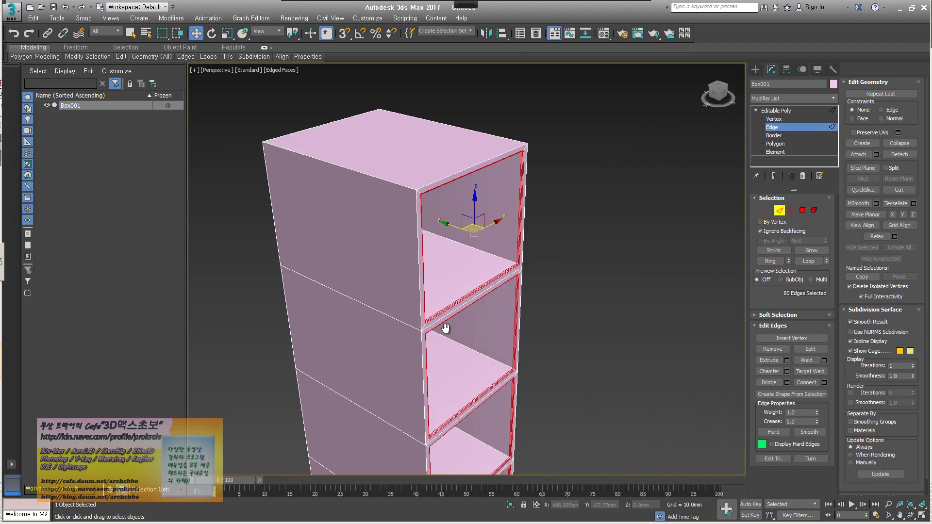
- Pick the annotation pen and sketch the first corner diagram, circling the Chamfer command
mouse_move(408, 3)
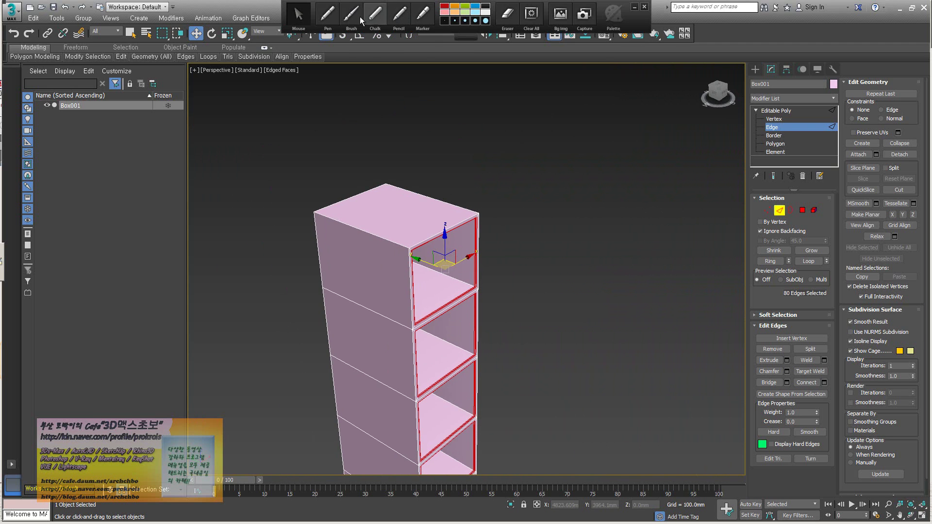
click(334, 18)
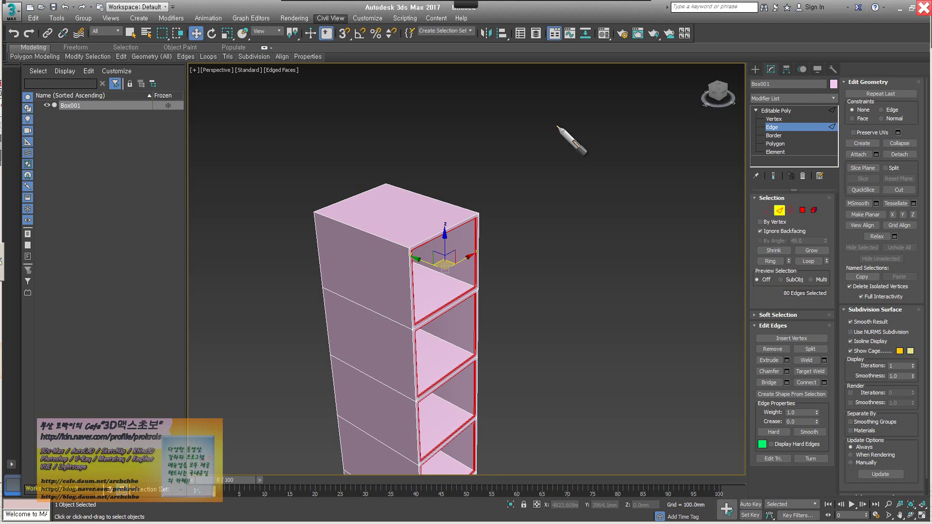
mouse_move(562, 134)
mouse_down()
mouse_move(612, 127)
mouse_move(619, 178)
mouse_up()
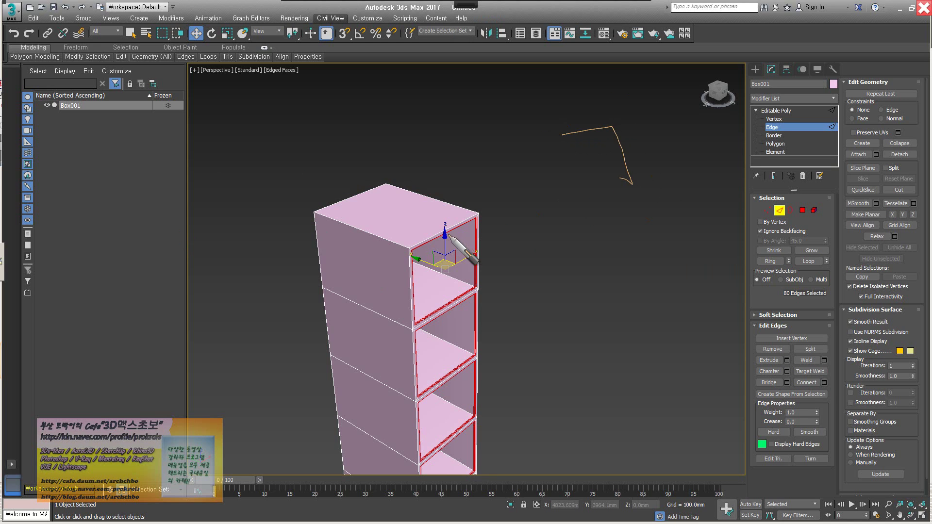
mouse_move(546, 219)
mouse_down()
mouse_move(595, 214)
mouse_move(606, 262)
mouse_up()
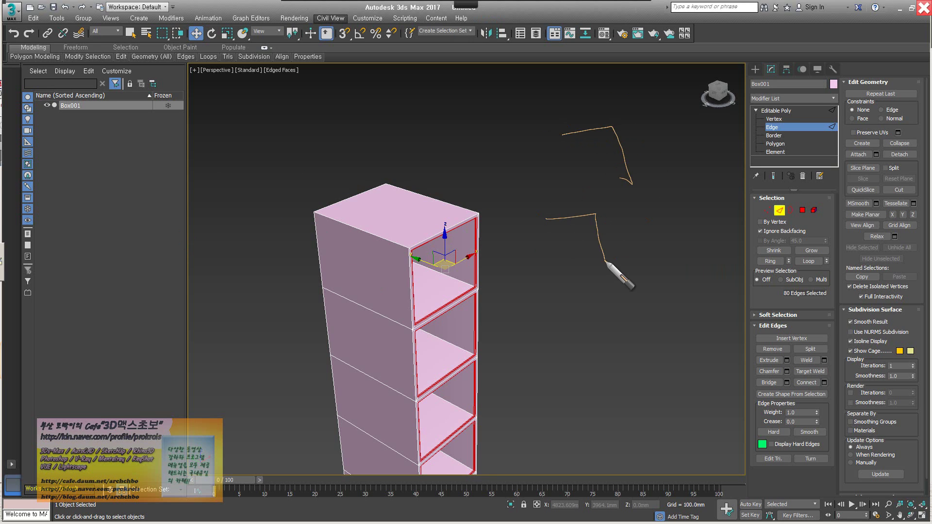
drag(788, 376, 802, 360)
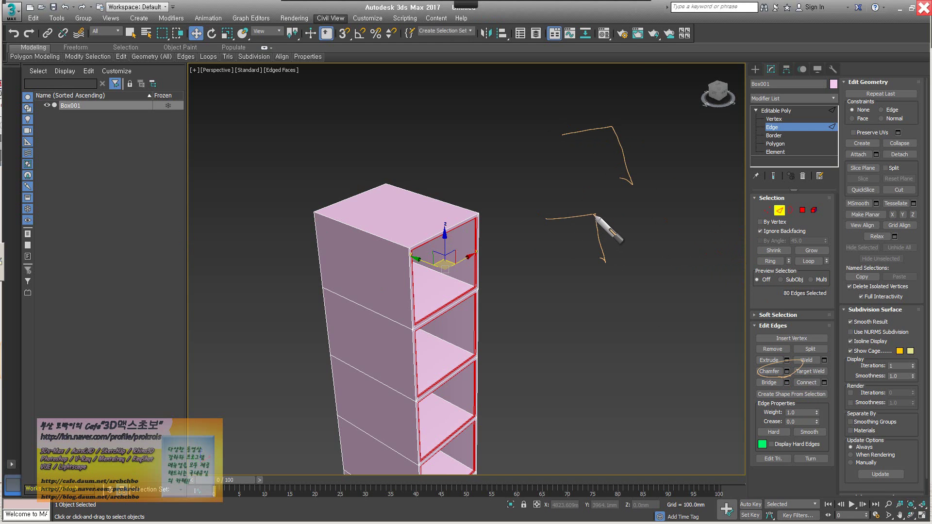
- Draw arrows and a crossing line in the diagram and label it 3.5mm
mouse_move(593, 213)
mouse_down()
mouse_move(588, 189)
mouse_move(574, 196)
mouse_up()
drag(563, 203, 615, 194)
drag(599, 189, 563, 205)
mouse_move(574, 172)
mouse_down()
mouse_move(576, 183)
mouse_move(650, 173)
mouse_up()
click(586, 180)
mouse_move(597, 212)
mouse_down()
mouse_move(615, 225)
mouse_move(620, 213)
mouse_move(740, 215)
mouse_up()
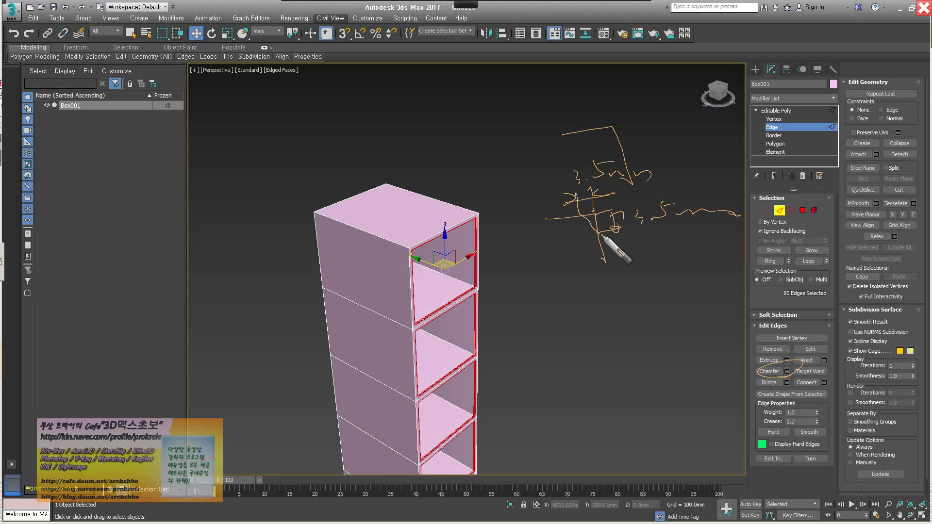
- Sketch a second corner diagram below and label the top diagram Edge
drag(580, 305, 618, 303)
drag(638, 334, 649, 360)
drag(643, 313, 631, 254)
mouse_move(621, 303)
mouse_down()
mouse_move(614, 273)
mouse_move(670, 275)
mouse_move(650, 252)
mouse_move(679, 245)
mouse_move(642, 320)
mouse_move(629, 298)
mouse_move(681, 310)
mouse_move(677, 292)
mouse_move(718, 298)
mouse_move(755, 281)
mouse_up()
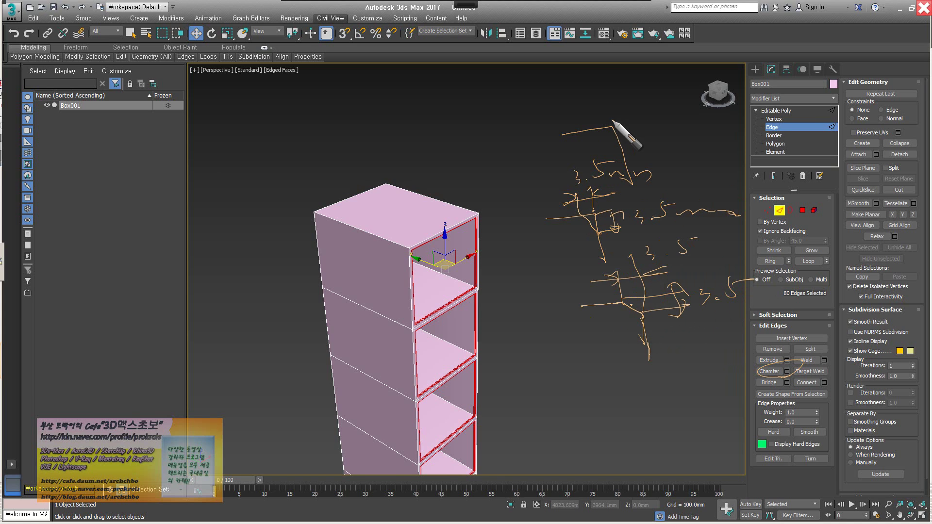
mouse_move(613, 127)
mouse_down()
mouse_move(644, 95)
mouse_move(653, 130)
mouse_move(713, 121)
mouse_move(730, 132)
mouse_up()
drag(621, 80, 620, 98)
drag(632, 79, 704, 110)
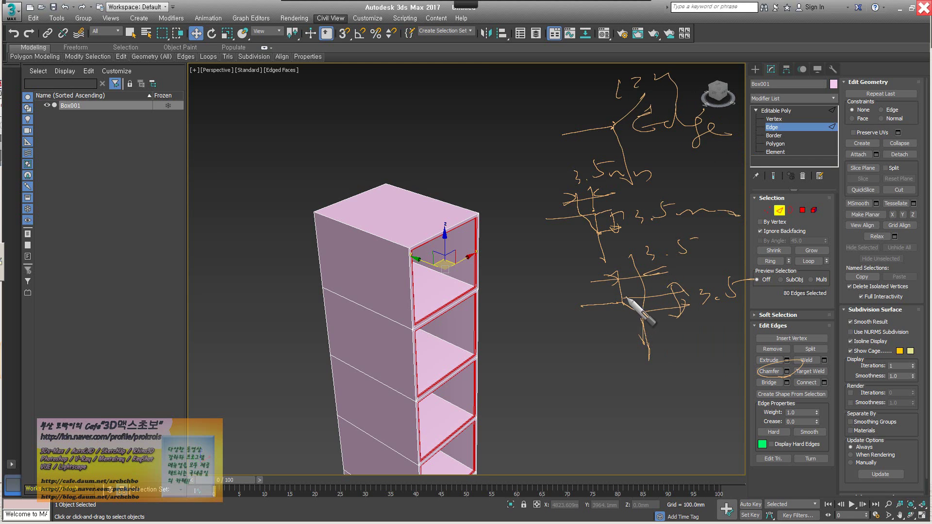
- Circle the chamfer points in the lower sketch, add a number and mark beneath it
mouse_move(621, 307)
mouse_down()
mouse_move(650, 310)
mouse_move(676, 339)
mouse_up()
drag(678, 334, 683, 342)
drag(701, 323, 710, 341)
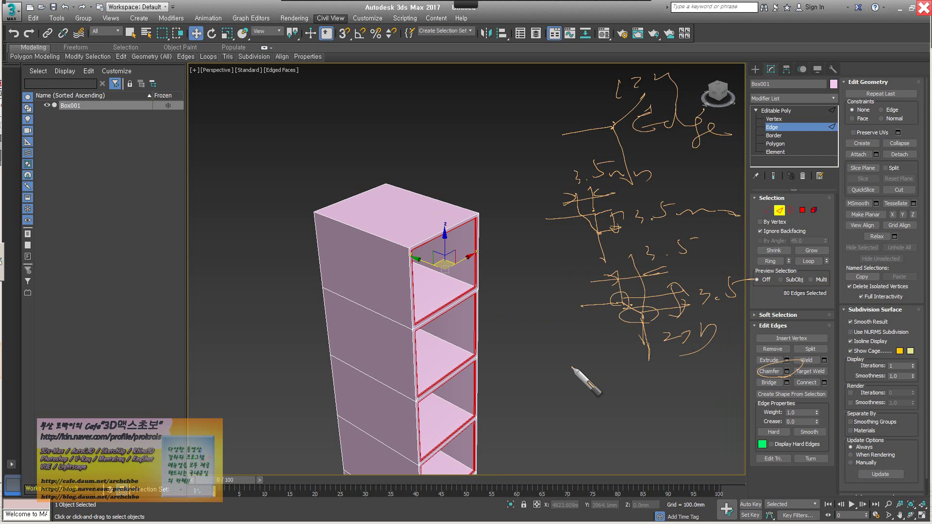
mouse_move(571, 369)
mouse_down()
mouse_move(602, 365)
mouse_move(632, 401)
mouse_move(636, 441)
mouse_up()
mouse_move(617, 372)
mouse_down()
mouse_move(602, 368)
mouse_move(621, 380)
mouse_move(594, 369)
mouse_move(609, 373)
mouse_move(602, 384)
mouse_move(701, 378)
mouse_move(735, 417)
mouse_move(742, 479)
mouse_up()
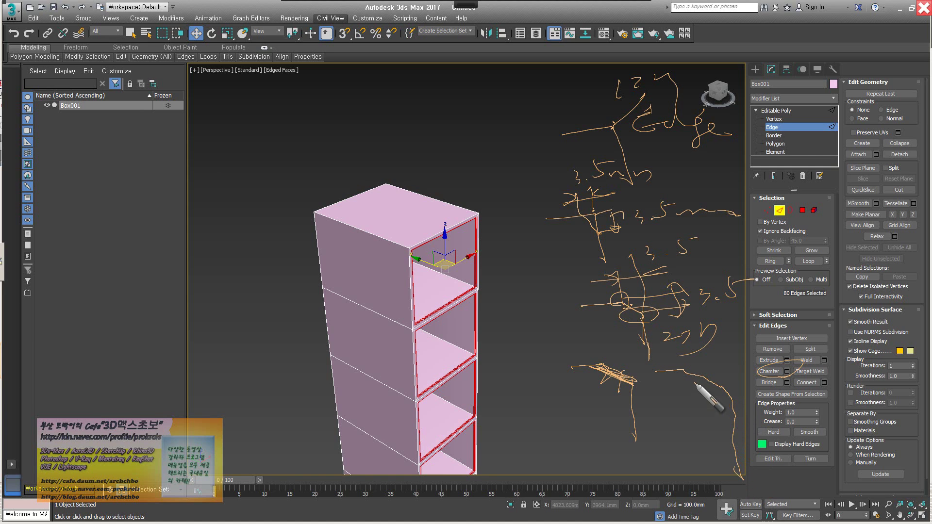
drag(689, 371, 702, 382)
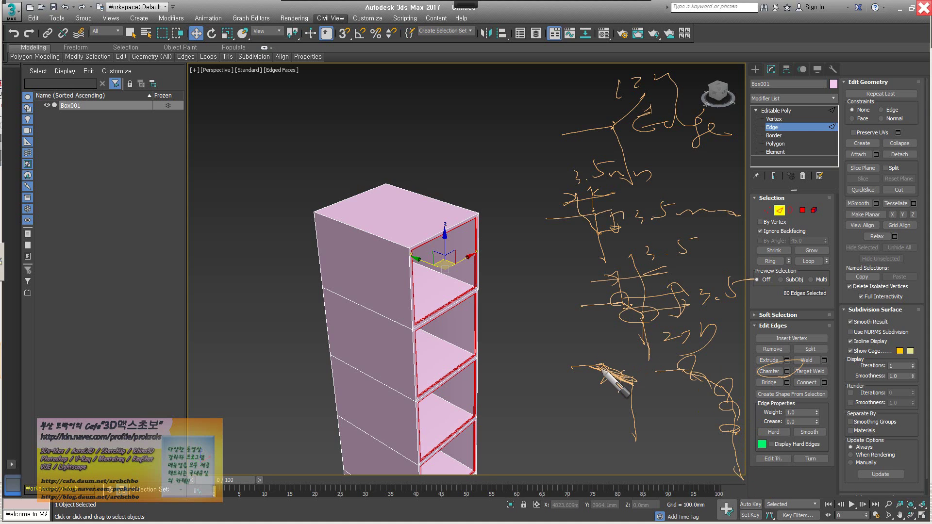
mouse_move(601, 369)
mouse_down()
mouse_move(693, 395)
mouse_move(707, 416)
mouse_move(708, 479)
mouse_up()
- Draw an arrow and handwrite 'Rounded Fillet' beside the box
drag(663, 426, 687, 393)
drag(614, 442, 609, 465)
drag(611, 444, 625, 439)
mouse_move(613, 452)
mouse_down()
mouse_move(626, 449)
mouse_move(632, 460)
mouse_up()
mouse_move(644, 440)
mouse_down()
mouse_move(645, 456)
mouse_move(657, 457)
mouse_up()
mouse_move(667, 445)
mouse_down()
mouse_move(670, 456)
mouse_move(694, 457)
mouse_up()
drag(683, 443, 702, 440)
drag(596, 440, 548, 416)
mouse_move(490, 383)
mouse_down()
mouse_move(504, 379)
mouse_move(522, 411)
mouse_up()
mouse_move(522, 403)
mouse_down()
mouse_move(621, 391)
mouse_move(649, 418)
mouse_up()
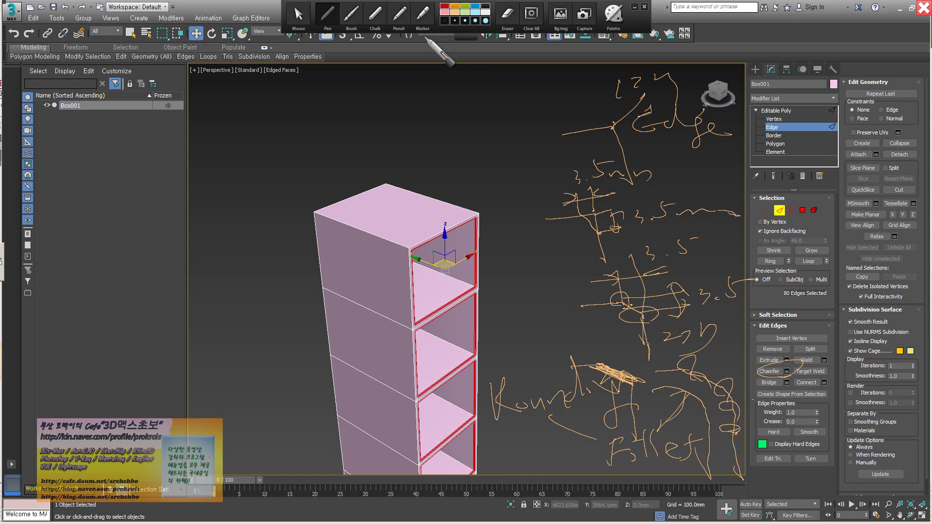
click(507, 14)
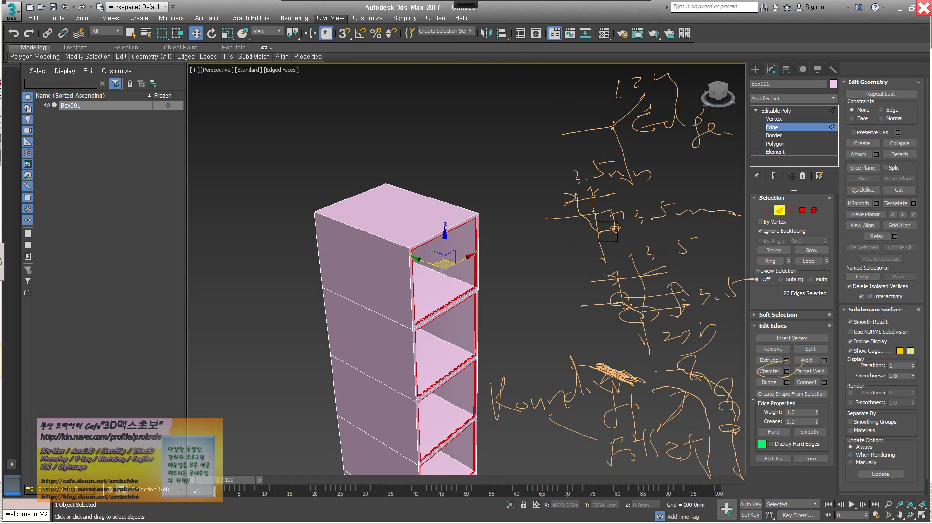
- Leave annotation mode to clear the handwritten notes and pan to the box corner
click(299, 14)
scroll(448, 272, up, 10)
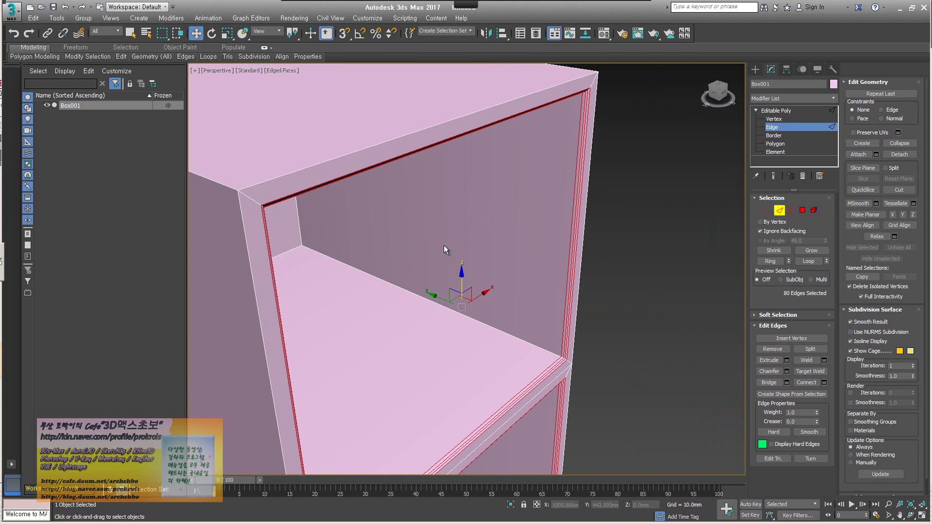
middle_drag(548, 251, 547, 206)
- Apply a further 0.3mm edge chamfer to the selected opening edges
click(786, 371)
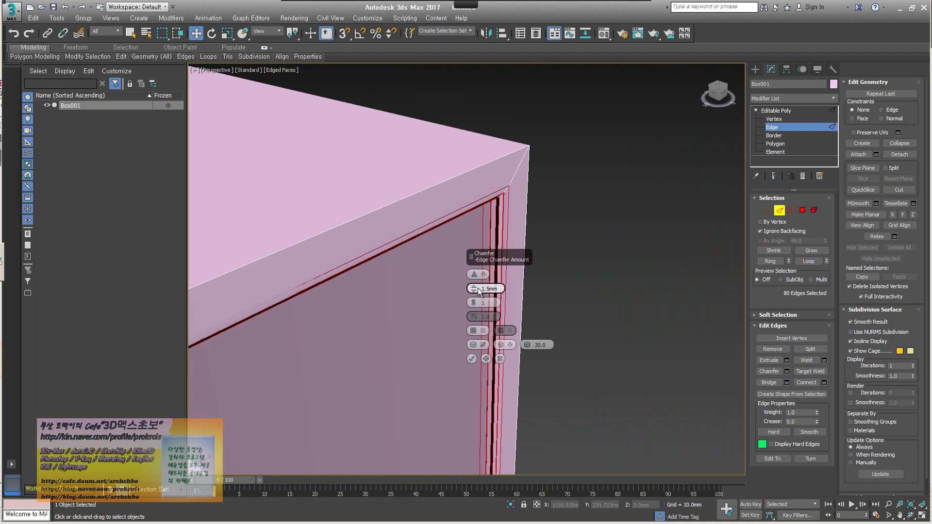
drag(474, 290, 474, 291)
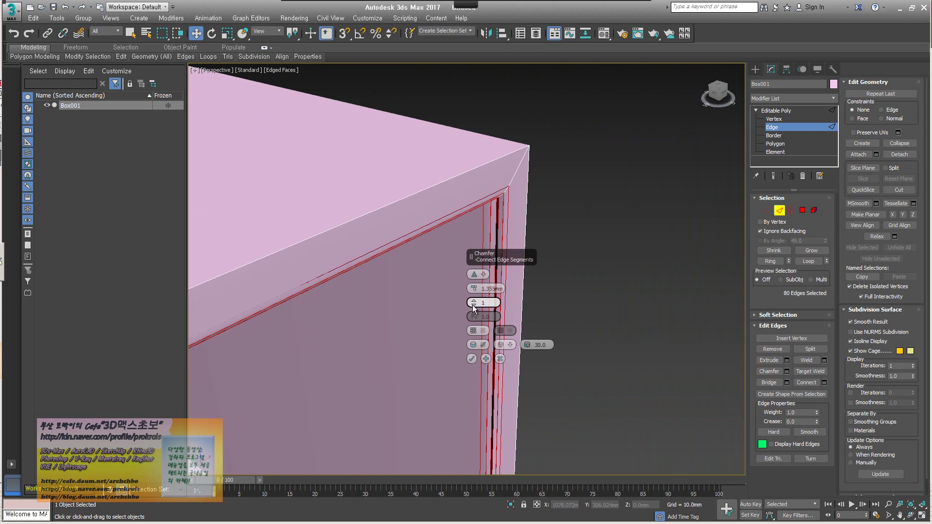
drag(473, 291, 473, 292)
double_click(495, 292)
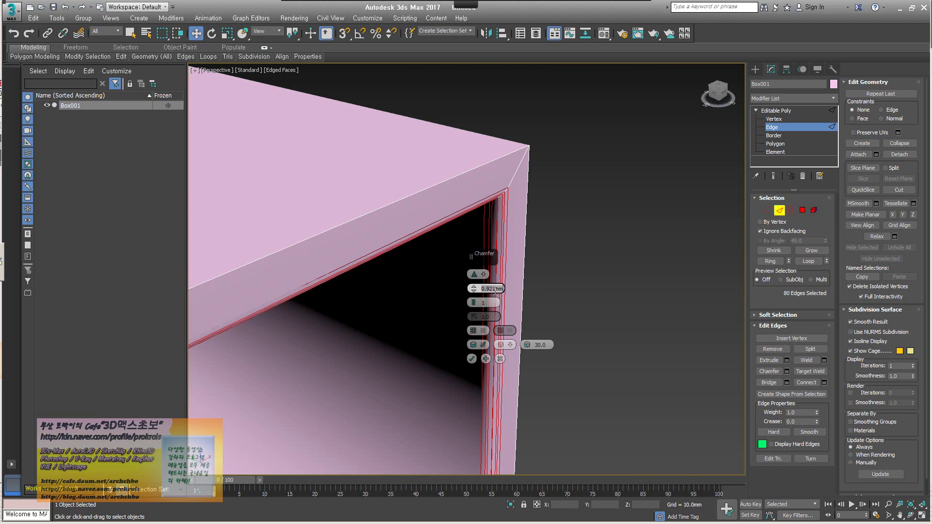
key(Return)
middle_drag(403, 311, 380, 258)
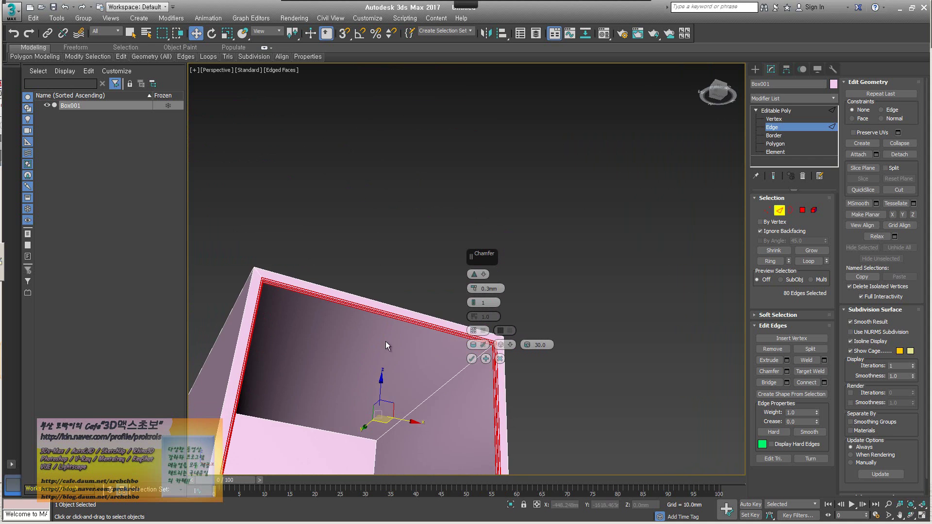
middle_drag(383, 347, 364, 312)
scroll(364, 312, down, 3)
click(472, 358)
- Pan and zoom the view to inspect the refined chamfered openings
middle_drag(418, 356, 519, 345)
scroll(435, 362, up, 3)
scroll(515, 335, down, 3)
scroll(498, 200, up, 5)
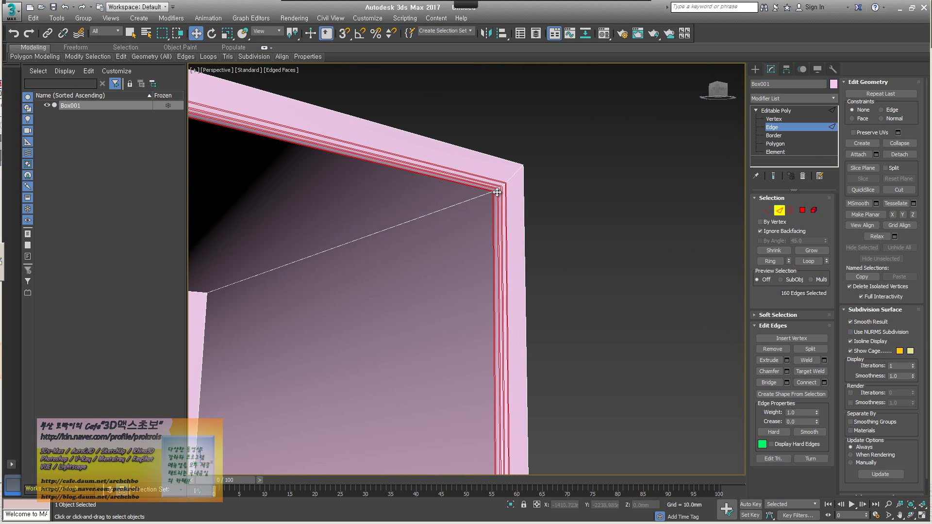
scroll(495, 201, down, 3)
middle_drag(478, 206, 531, 198)
scroll(531, 198, down, 3)
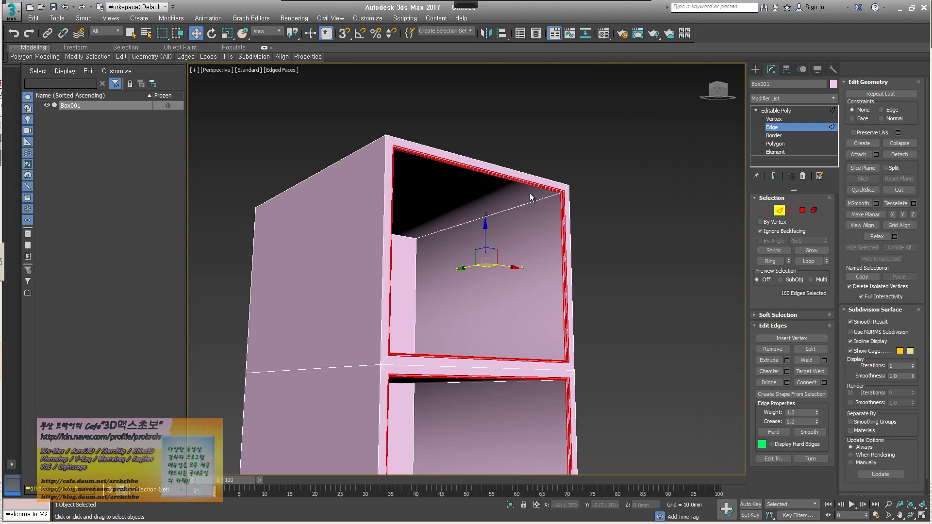
- Look through the viewport label menus and open, then close, the viewport configuration settings
click(221, 73)
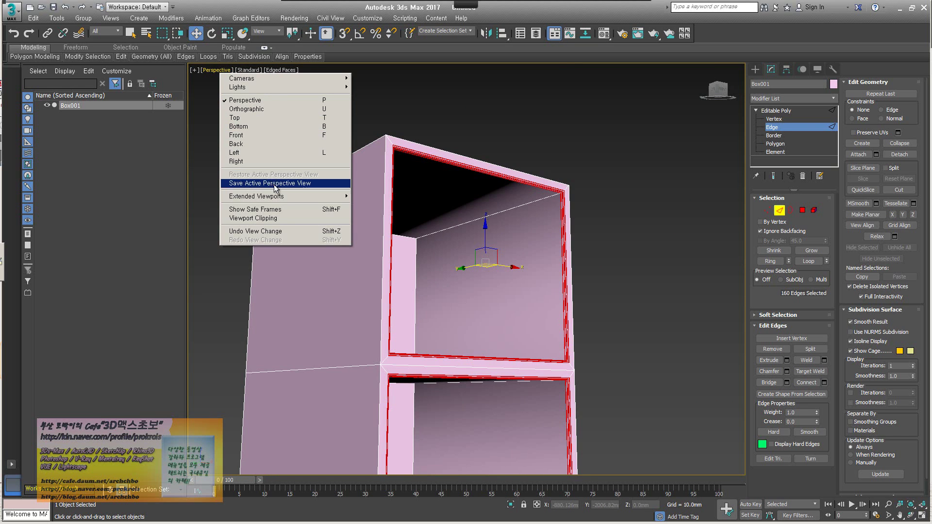
mouse_move(297, 200)
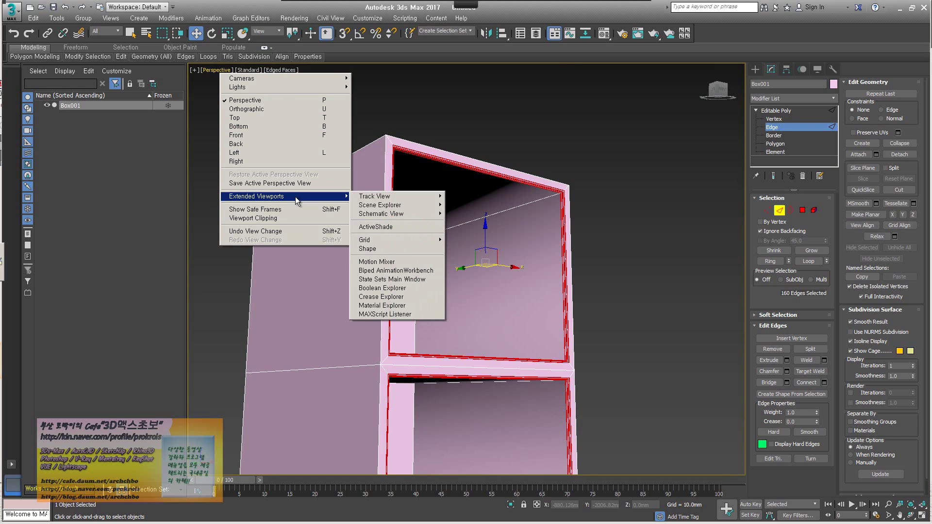
click(249, 70)
click(228, 71)
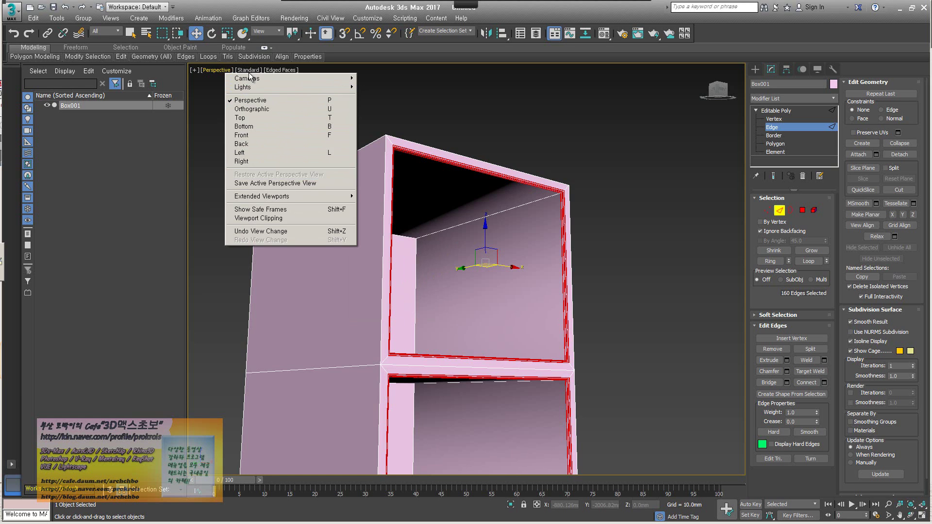
click(248, 70)
mouse_move(296, 116)
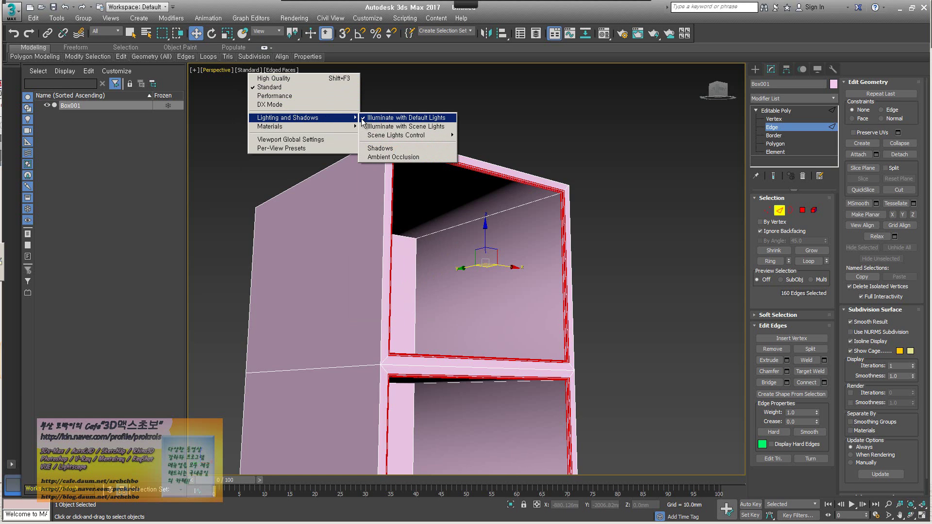
click(321, 142)
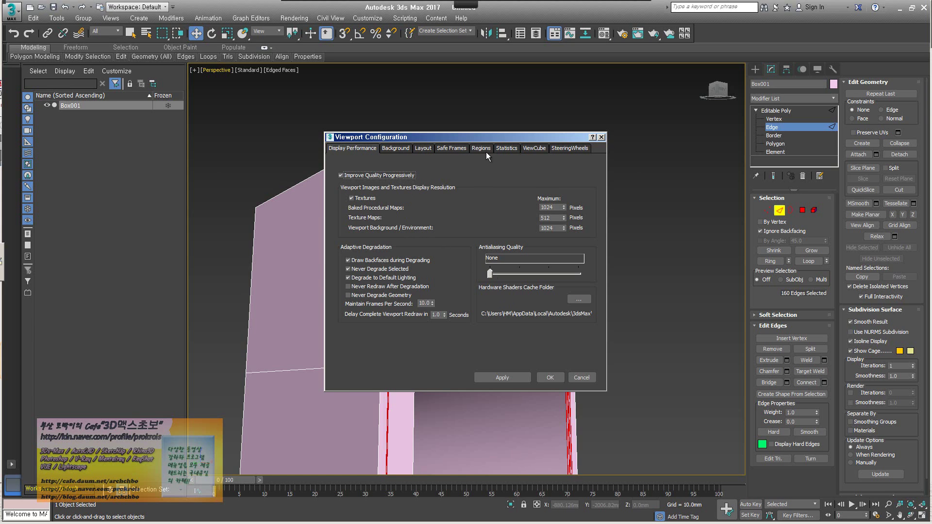
click(601, 137)
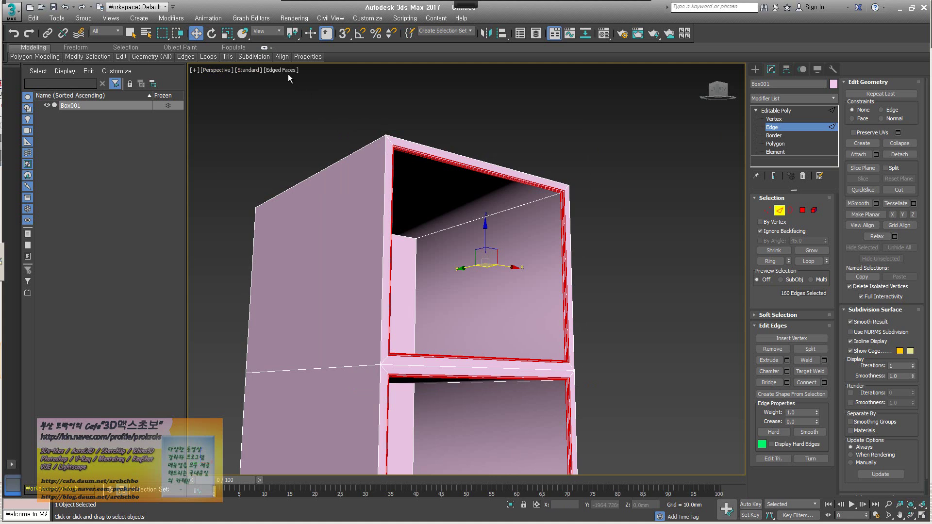
- Turn on Ambient Occlusion shading, deselect the edges and orbit in on the box
click(241, 71)
mouse_move(281, 120)
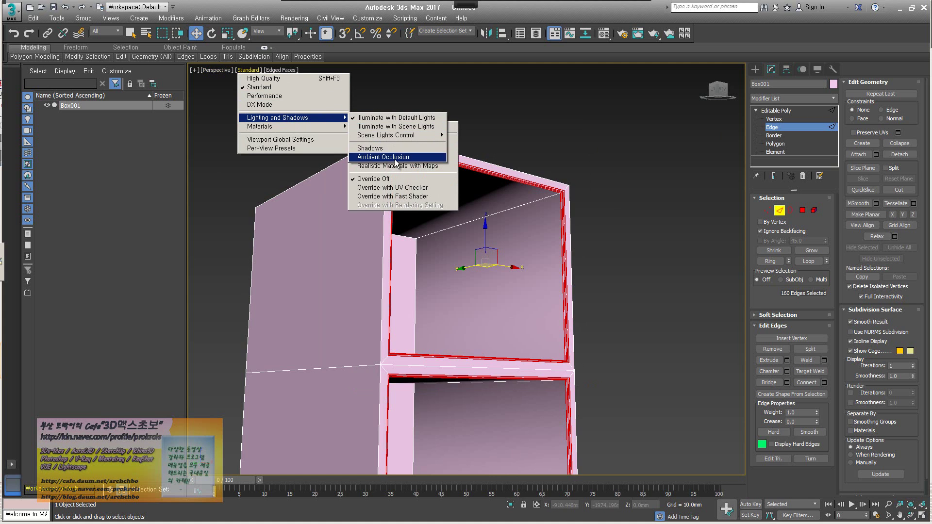
click(396, 160)
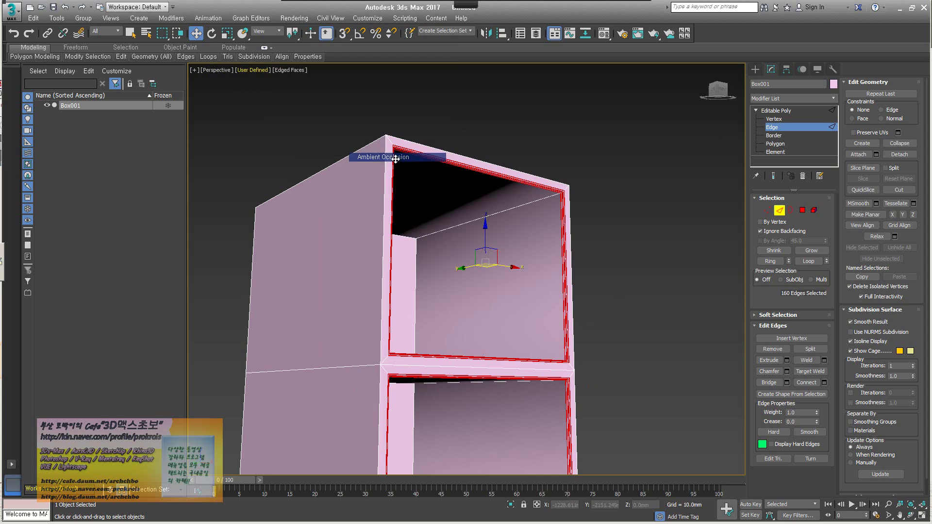
click(249, 71)
mouse_move(327, 134)
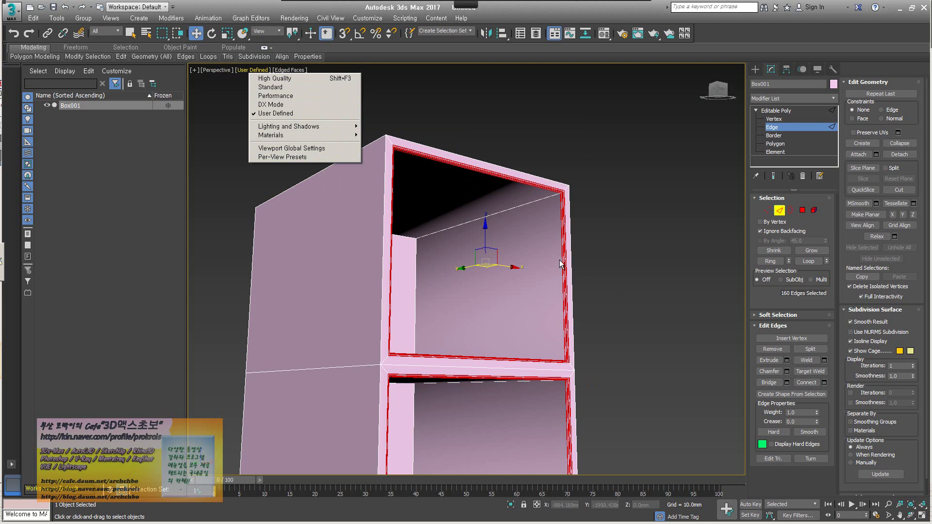
click(663, 284)
click(663, 284)
alt+middle_drag(527, 280, 557, 231)
scroll(558, 231, up, 3)
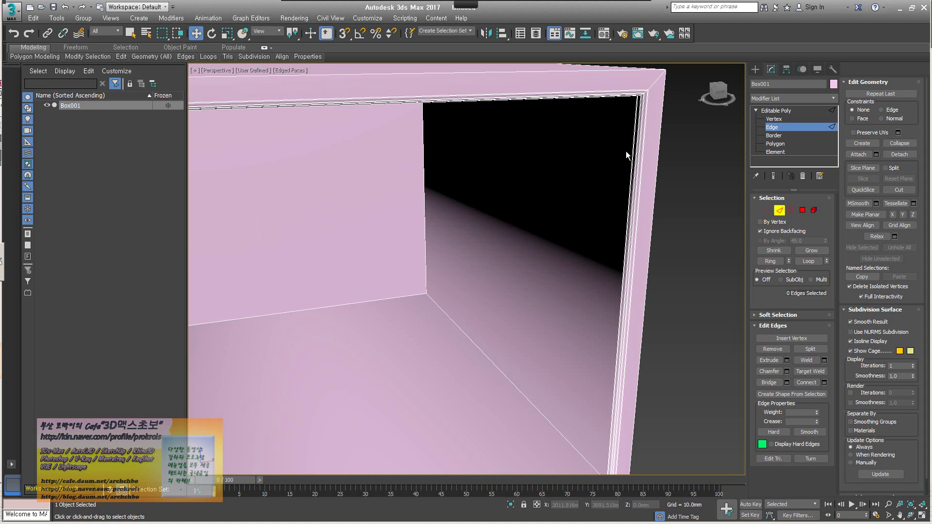
- In Render Setup, check the view to render and keep the Scanline renderer
click(622, 34)
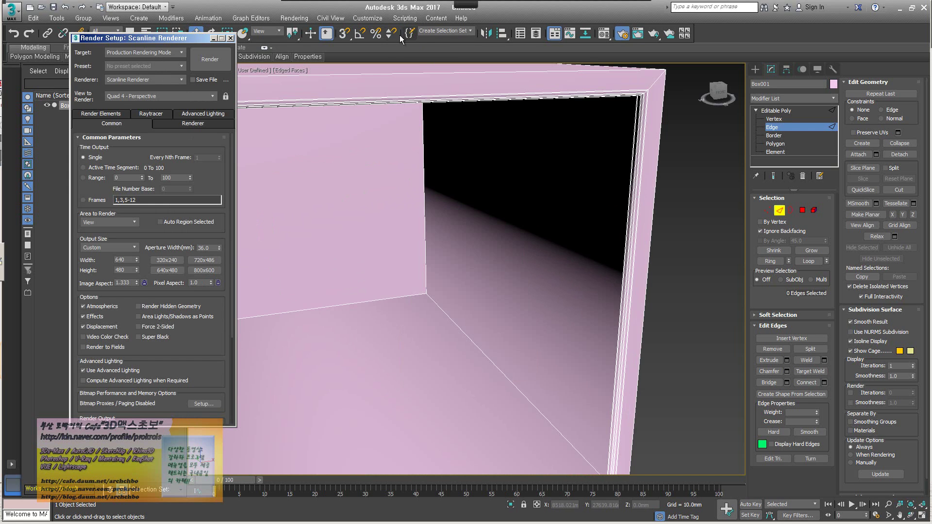
click(188, 96)
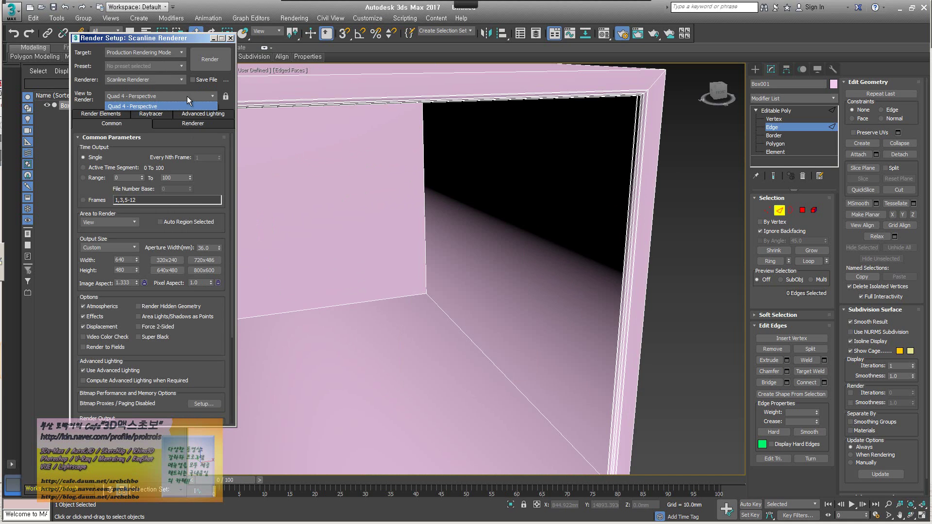
click(187, 96)
scroll(201, 295, down, 1)
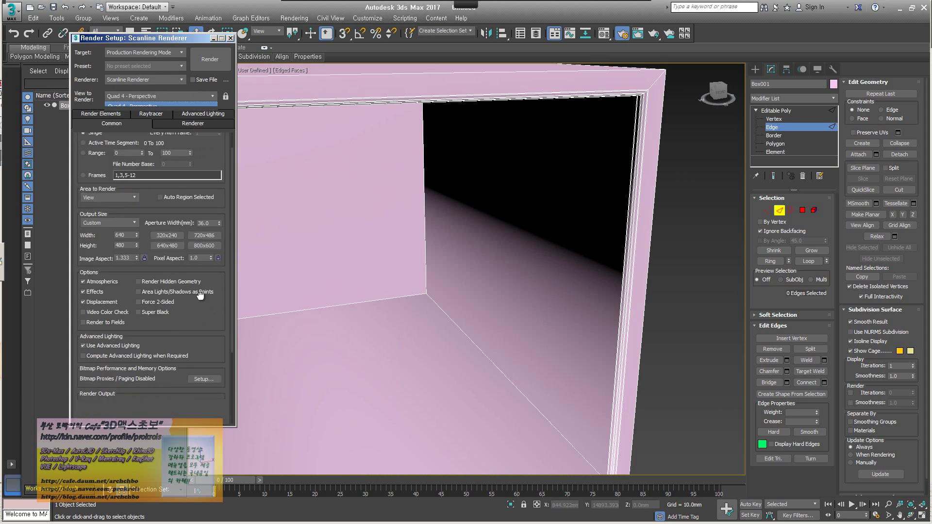
scroll(201, 340, down, 4)
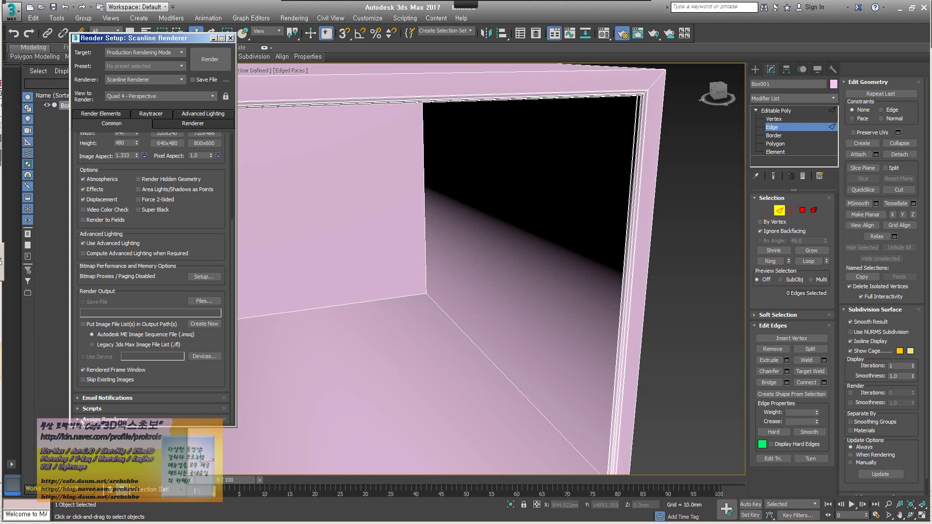
click(119, 419)
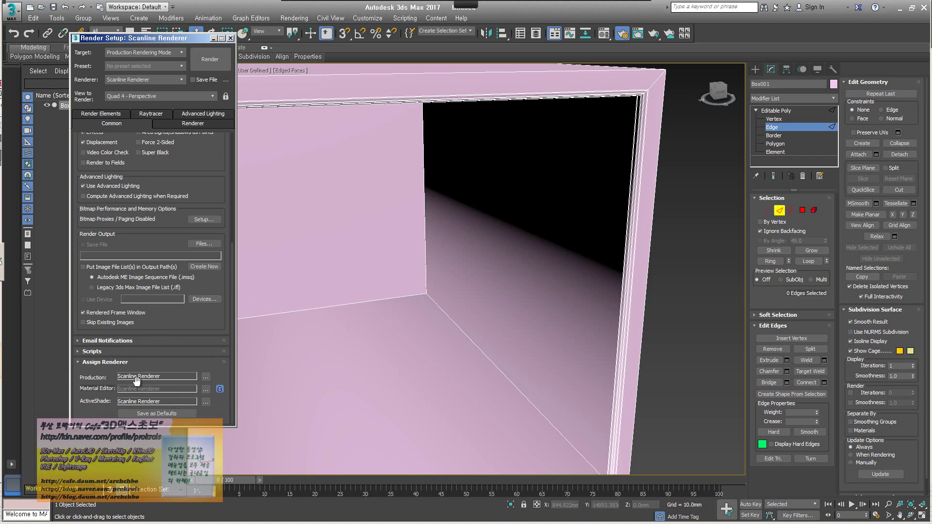
click(206, 377)
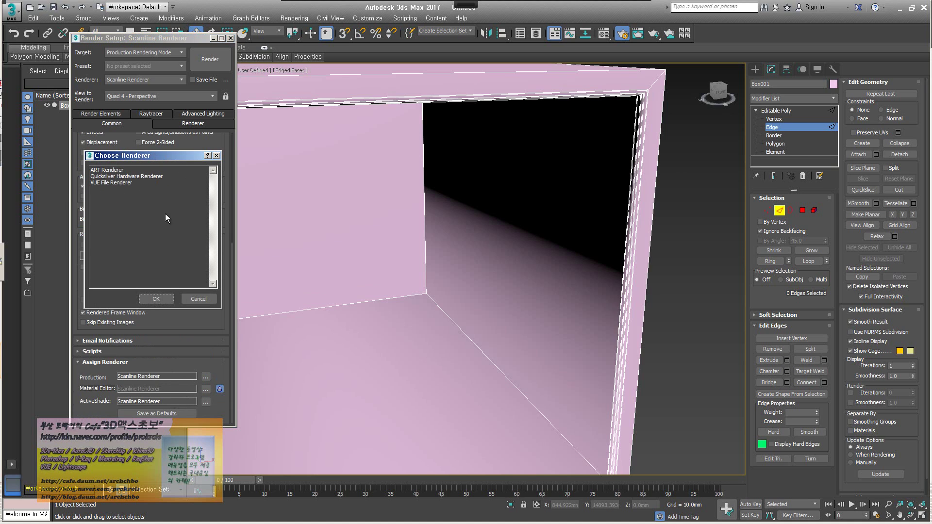
click(118, 170)
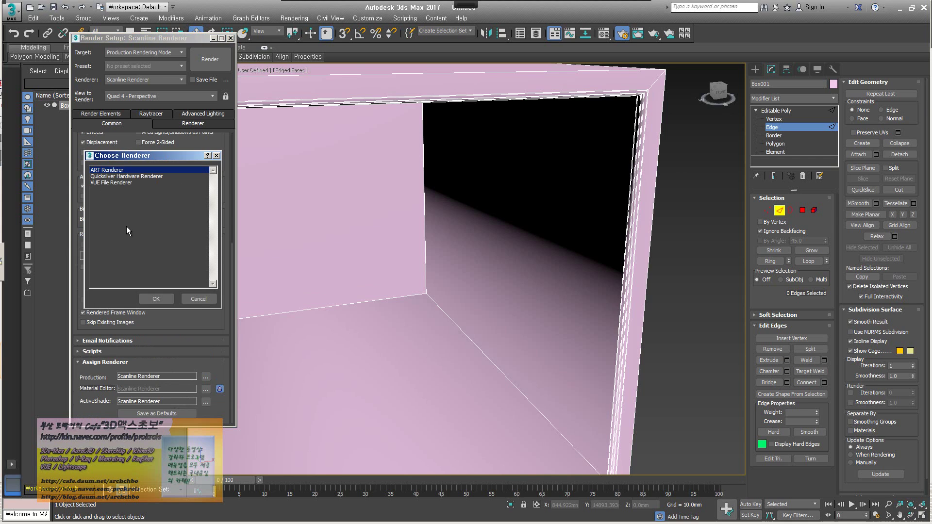
click(196, 296)
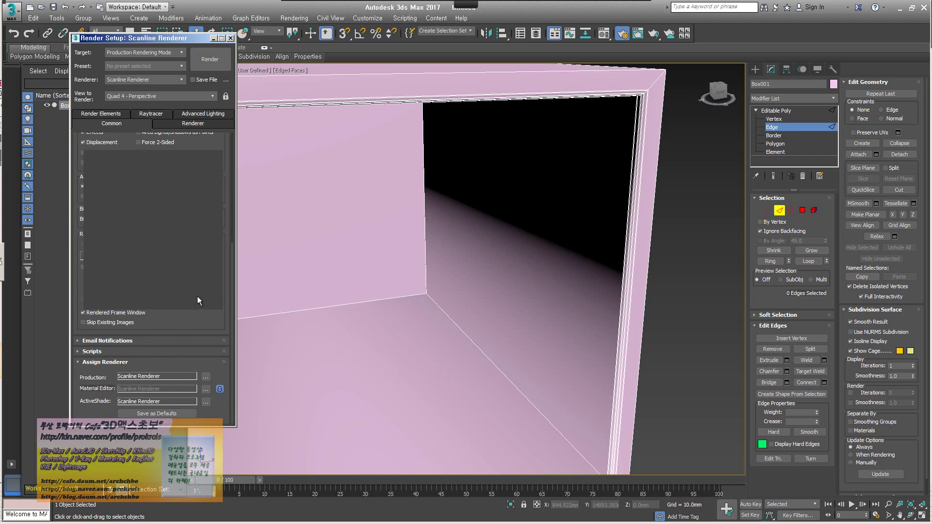
- Render a test image of the perspective view, then orbit out over the whole unit
click(220, 69)
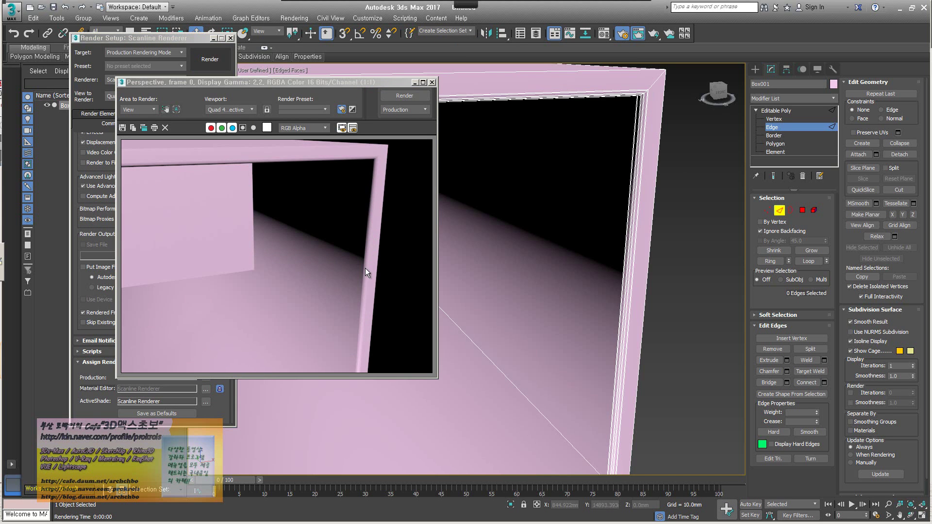
click(432, 82)
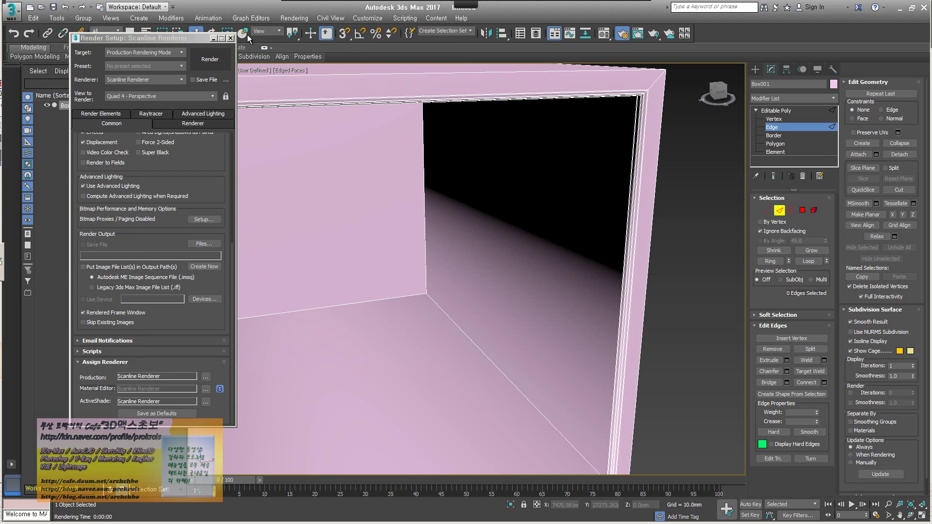
click(231, 38)
scroll(422, 162, down, 5)
middle_drag(383, 133, 392, 150)
scroll(401, 158, up, 1)
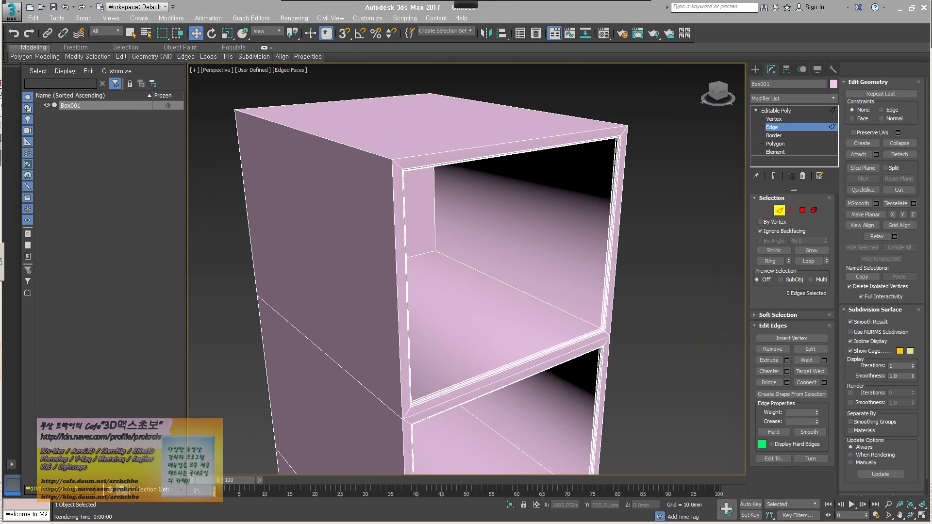
scroll(462, 208, down, 10)
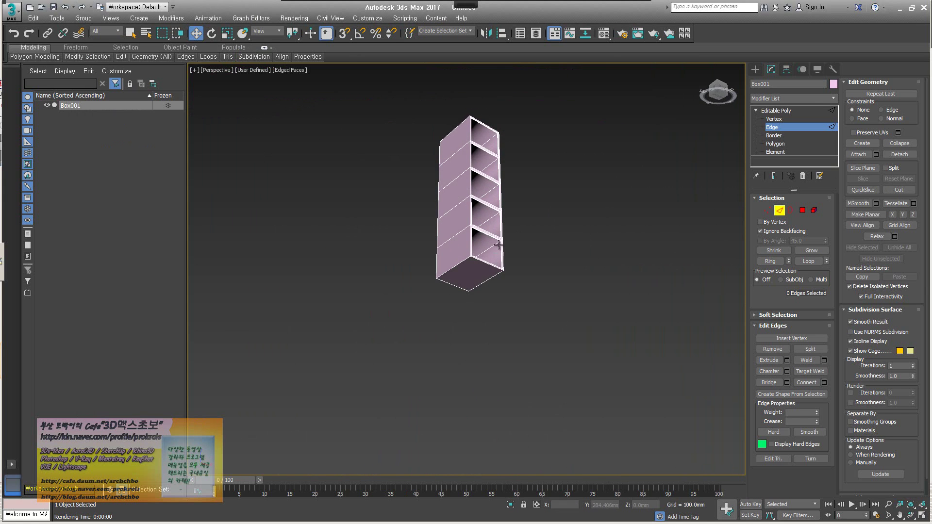
alt+middle_drag(499, 245, 715, 185)
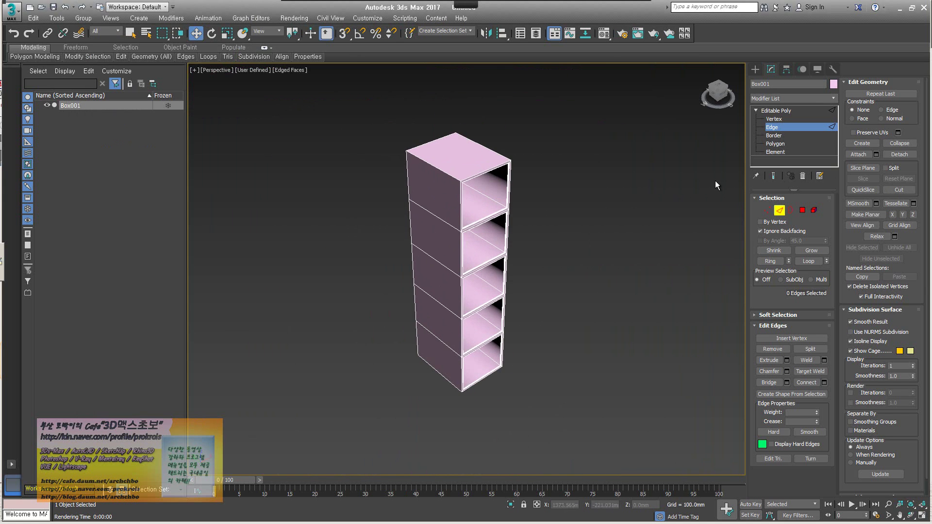
- Switch Box001 to Polygon level and bring the fulssi.com bookshelf page forward
click(787, 145)
click(46, 495)
click(50, 475)
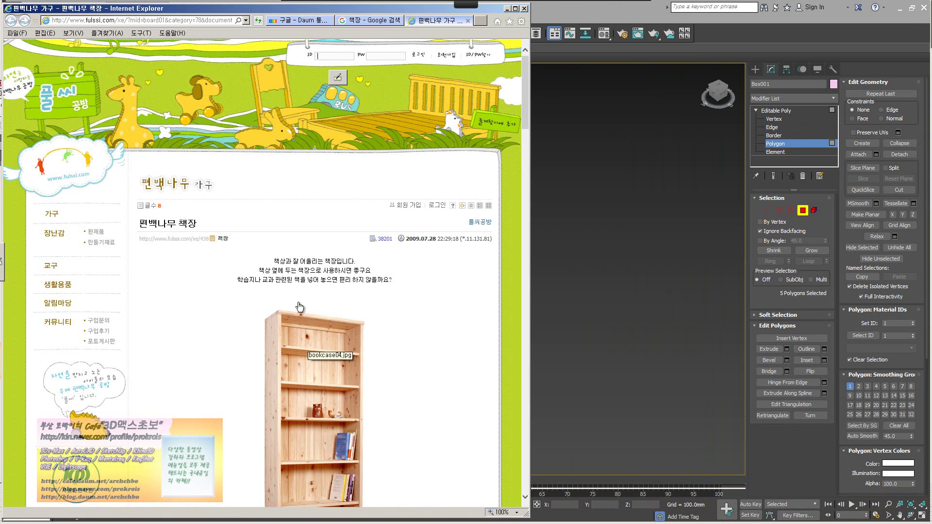
- Close the shop tab, then preview a wooden cubby bookcase and a tall dark-wood bookcase
middle_click(441, 20)
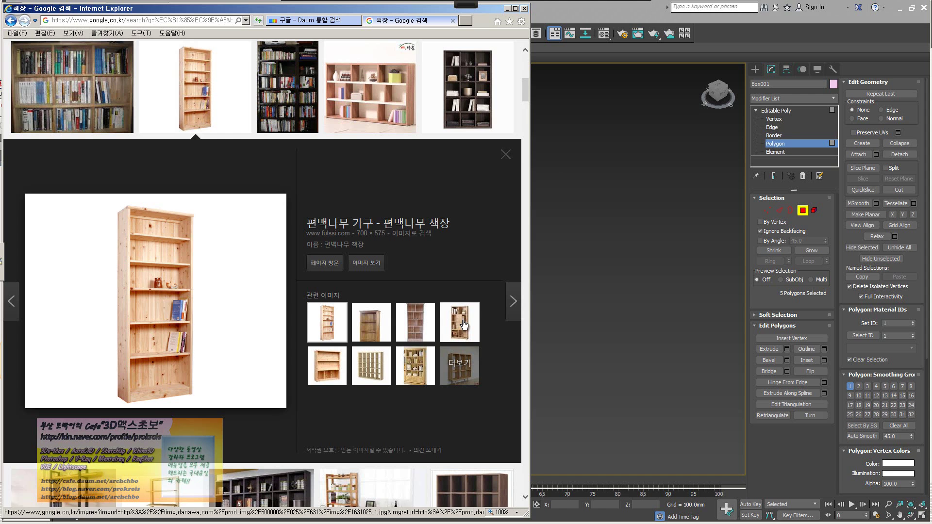
scroll(462, 345, down, 6)
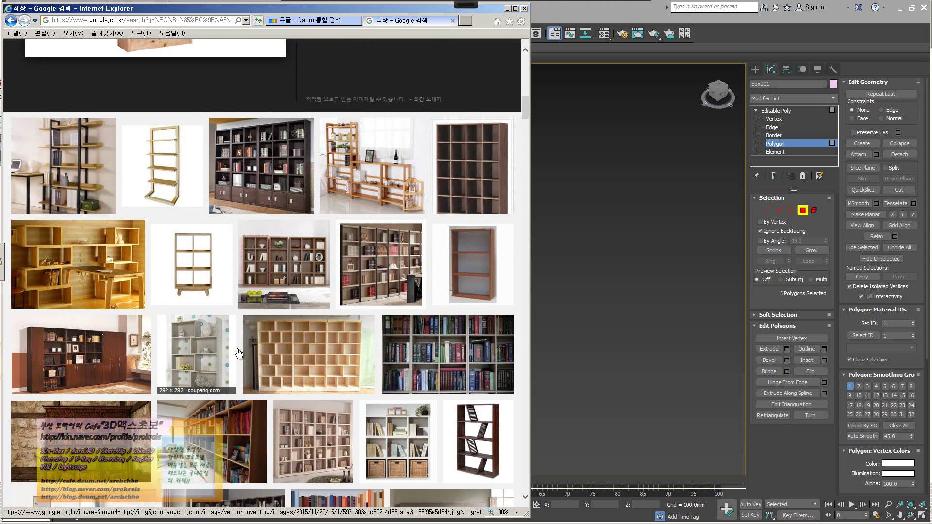
click(287, 371)
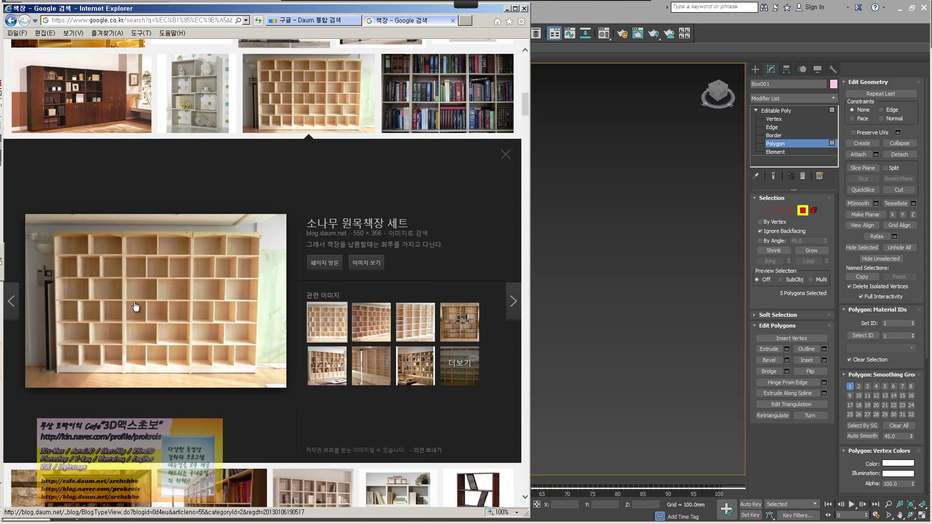
scroll(304, 368, down, 15)
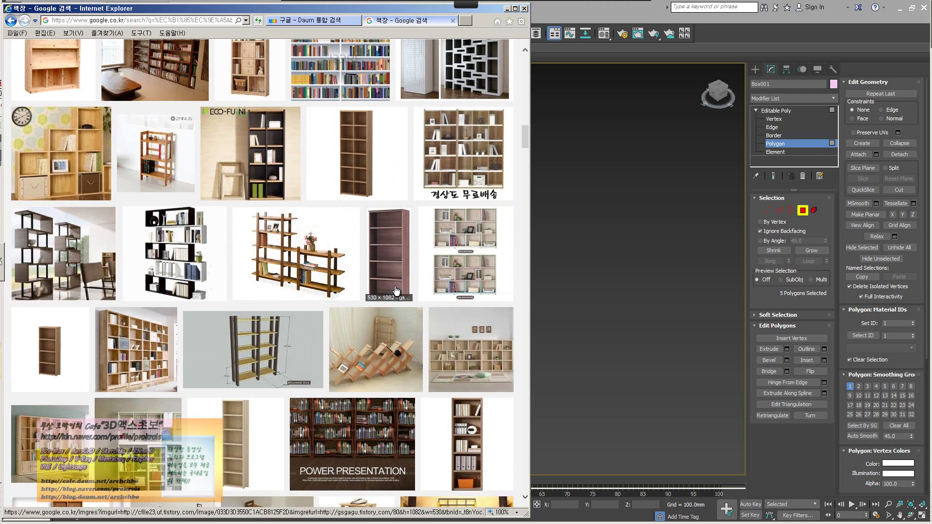
click(397, 290)
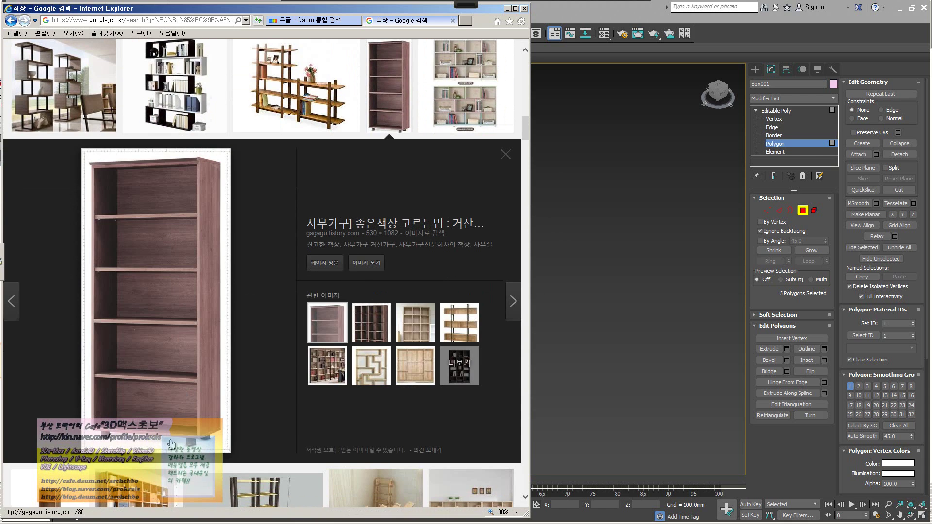
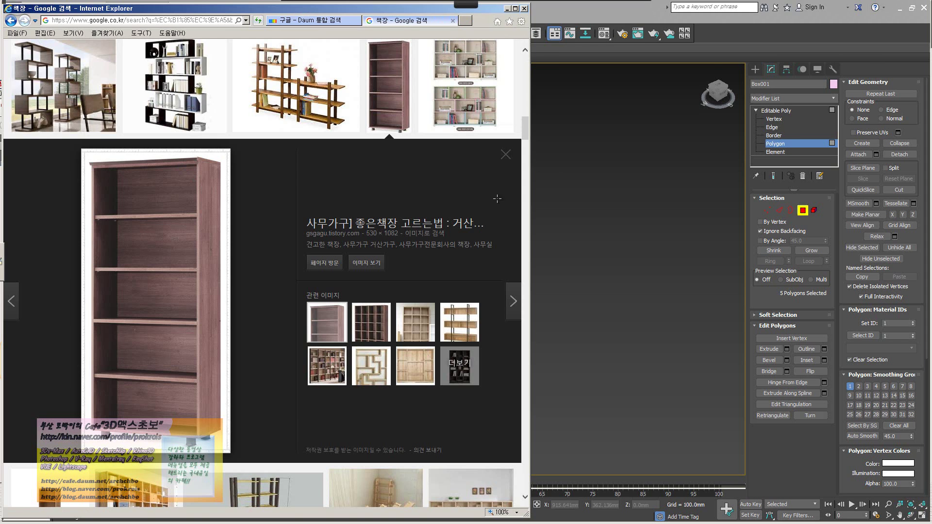
- Minimize the Internet Explorer references and select the bookshelf's top face in 3ds Max
click(508, 9)
click(457, 172)
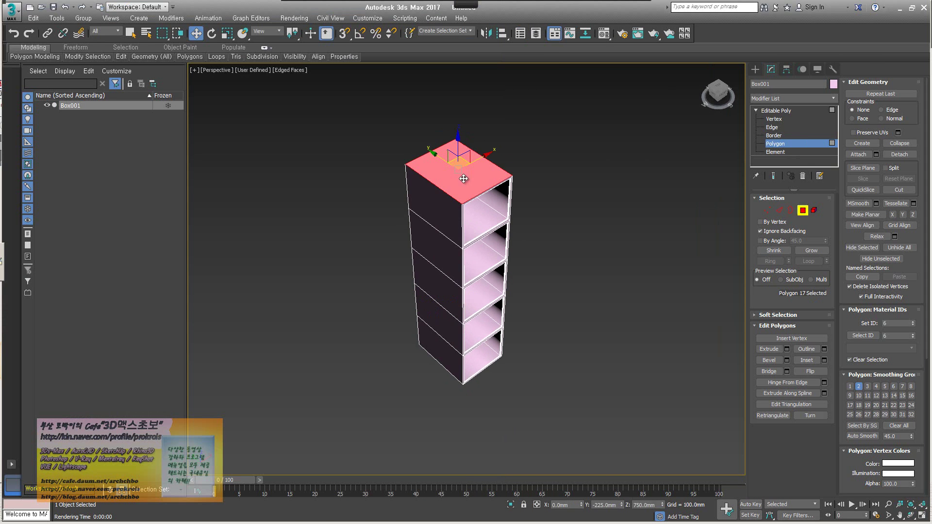
- Orbit to a lower angle and open the Bevel settings for the selected top face
scroll(452, 227, up, 3)
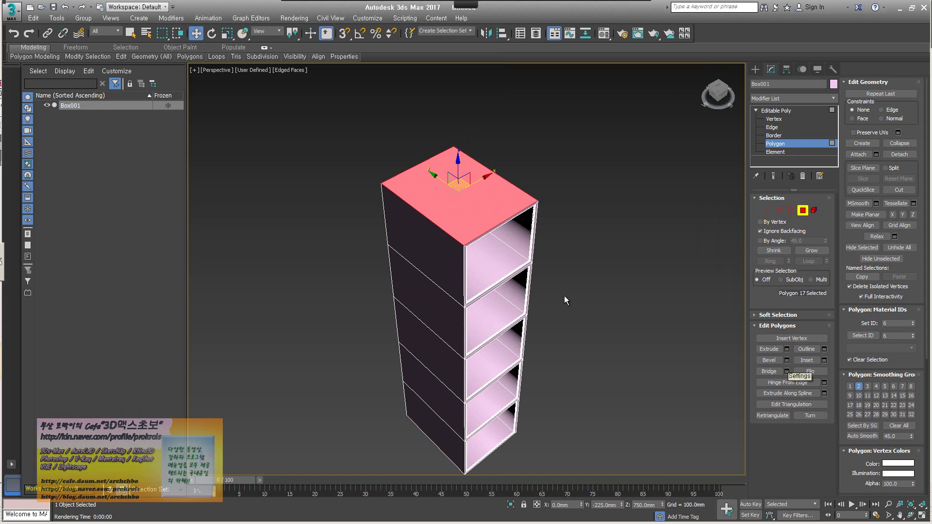
scroll(547, 312, up, 4)
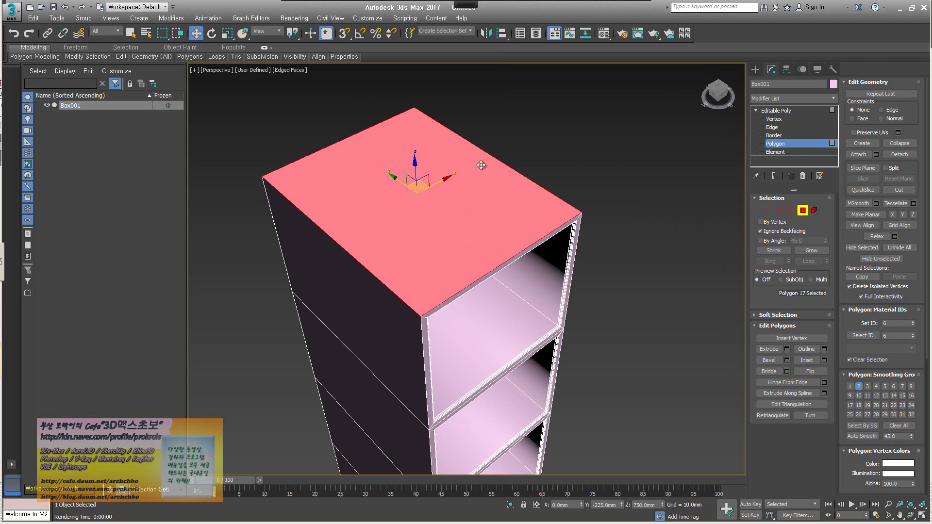
alt+middle_drag(500, 231, 527, 313)
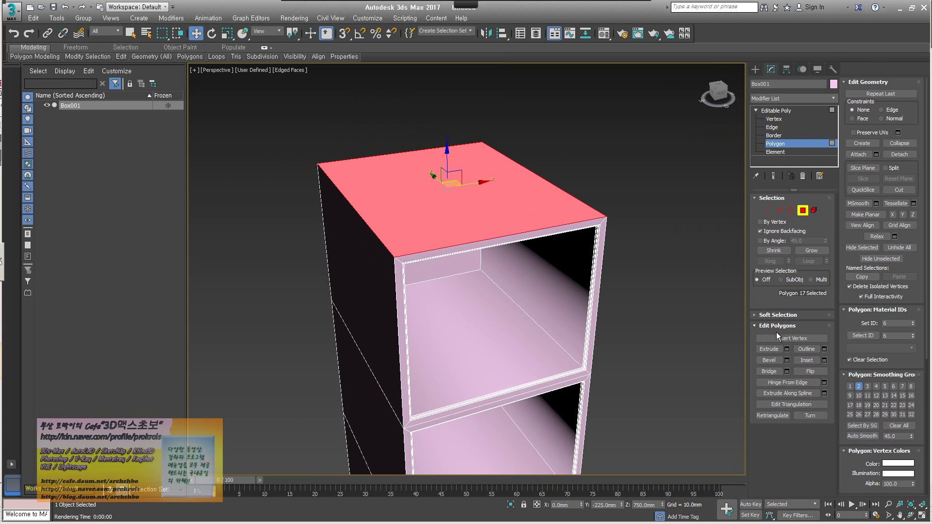
click(787, 360)
alt+middle_drag(424, 325, 377, 241)
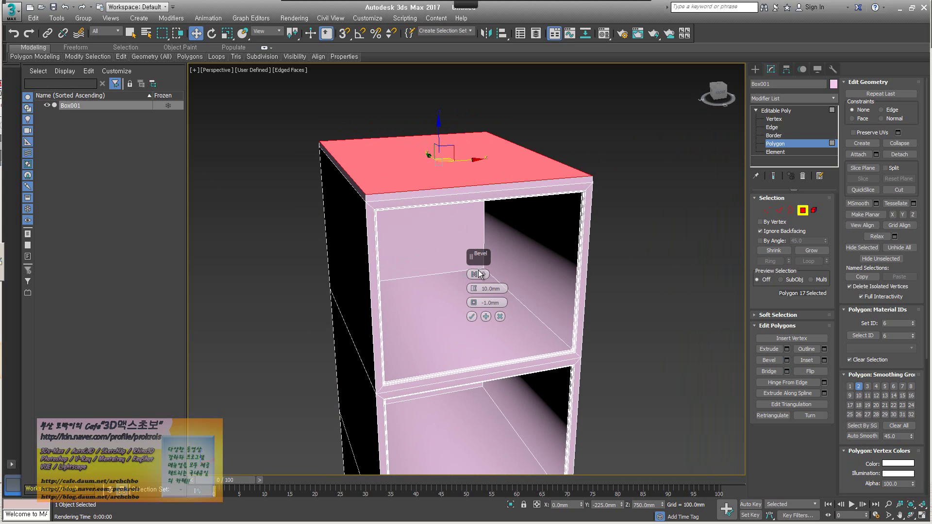
- Set the bevel to Height 10 mm and Outline 5 mm, then apply it
drag(475, 303, 474, 274)
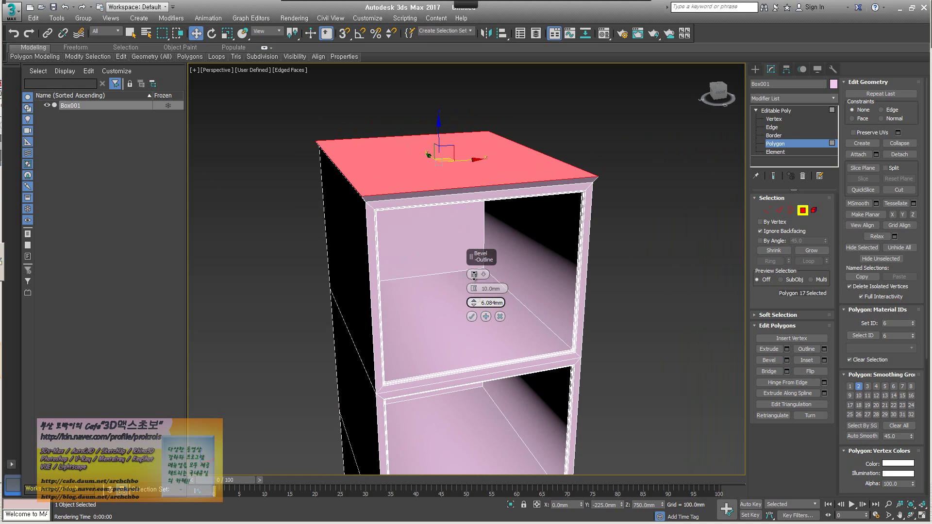
double_click(496, 288)
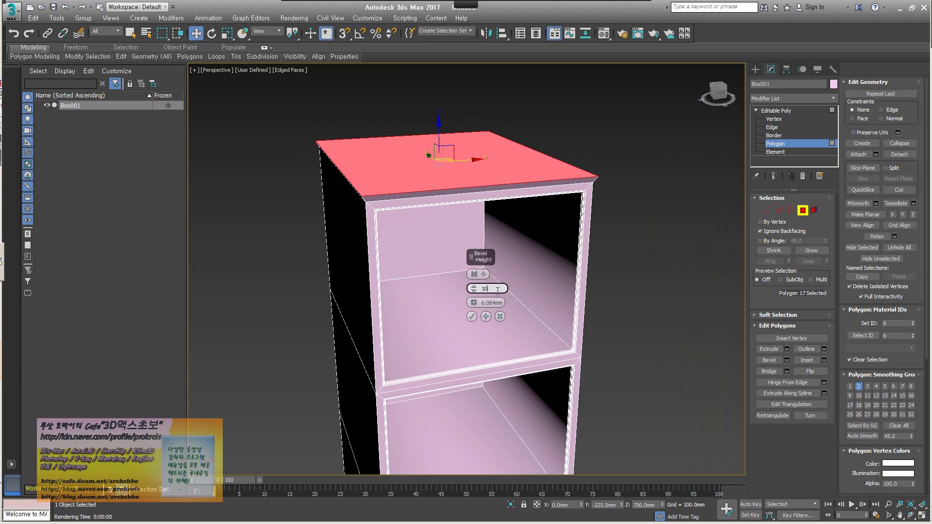
double_click(494, 302)
text(5)
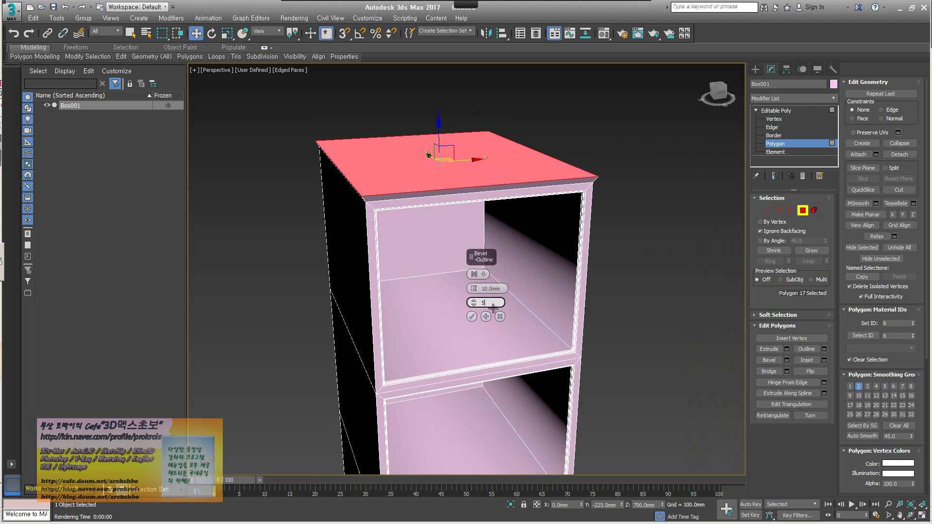
key(Return)
alt+middle_drag(365, 226, 320, 150)
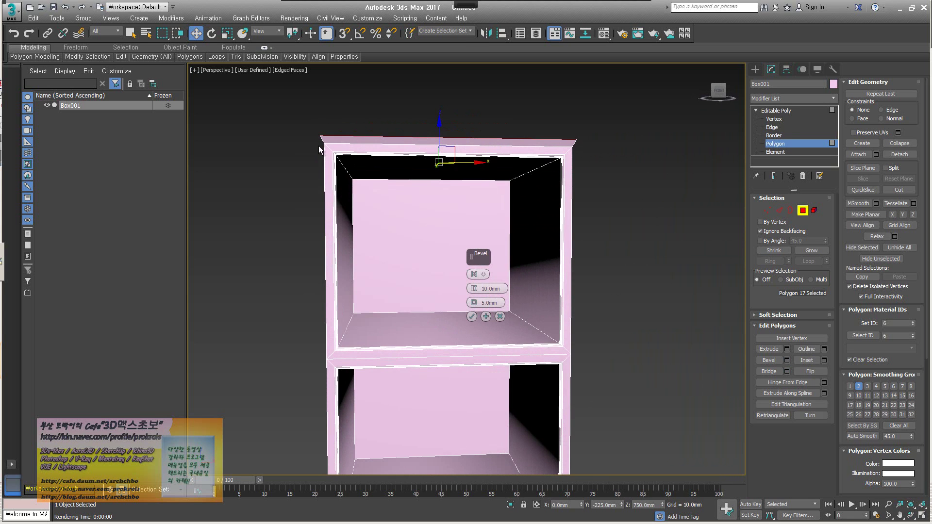
click(471, 318)
alt+middle_drag(462, 279, 499, 305)
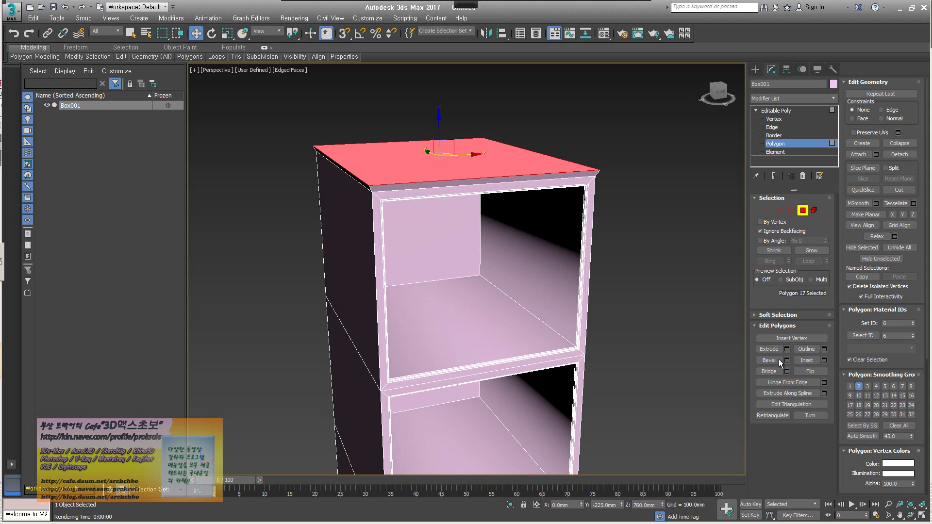
click(786, 349)
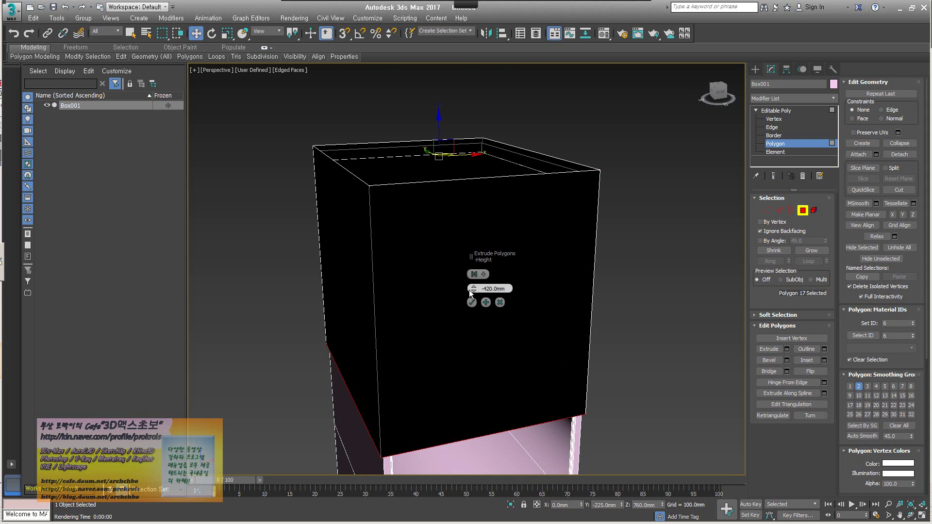
- Extrude the top face 20 mm after trying 30 and 200, then apply it
drag(472, 285, 463, 456)
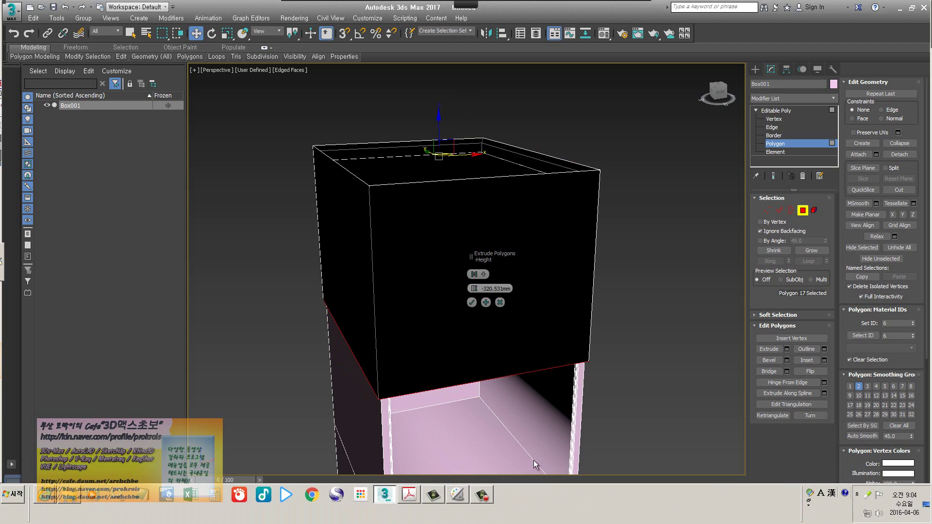
double_click(509, 288)
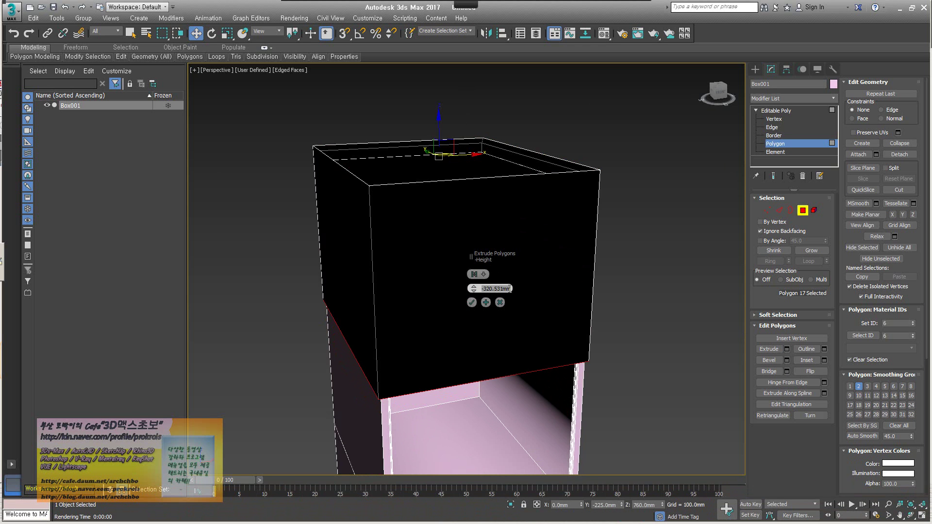
text(30)
key(Return)
alt+middle_drag(424, 251, 335, 138)
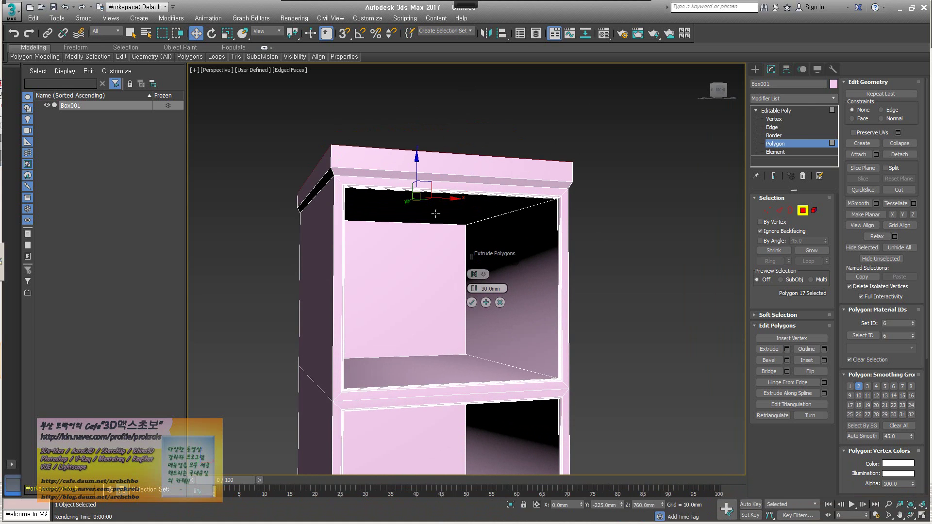
double_click(490, 288)
text(200)
key(Return)
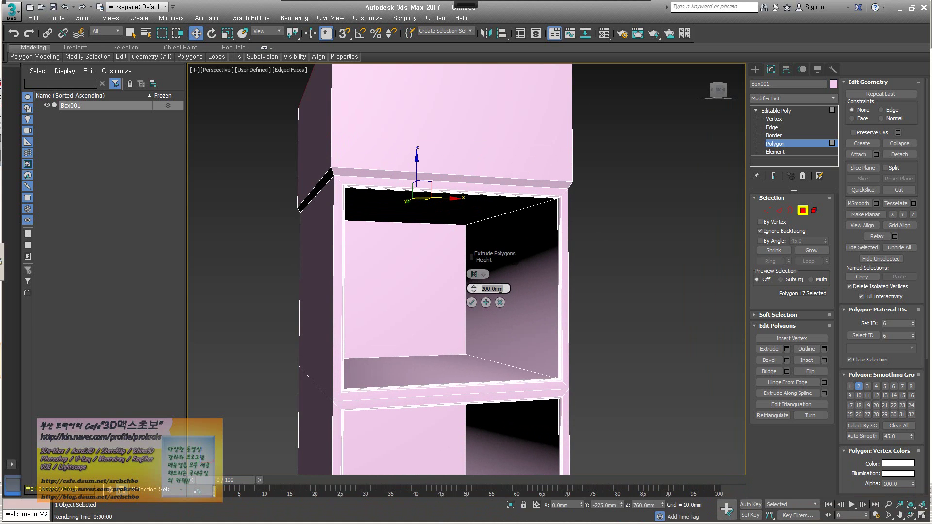
double_click(489, 288)
text(20)
key(Return)
click(471, 302)
alt+middle_drag(471, 303, 663, 256)
- Pull the top slab's front polygon about 19 mm forward along Y
click(448, 234)
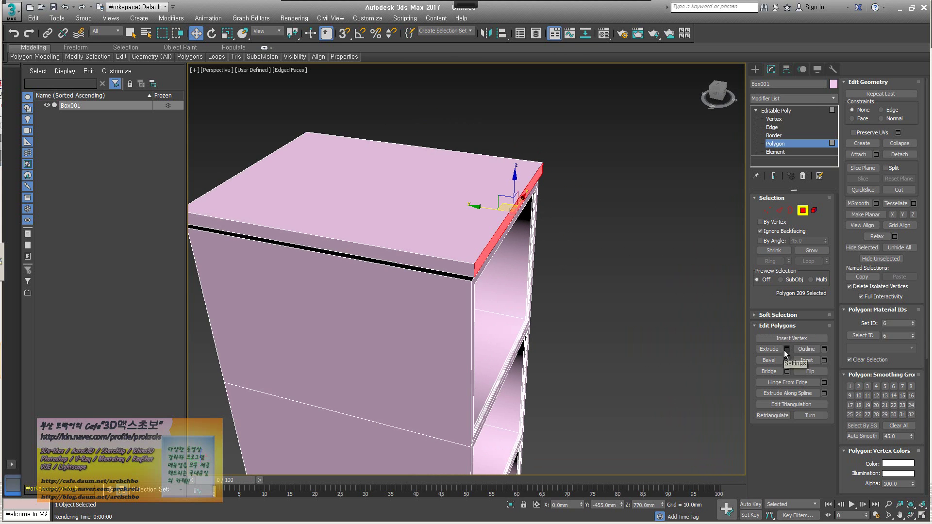
drag(484, 207, 497, 209)
alt+middle_drag(506, 221, 444, 256)
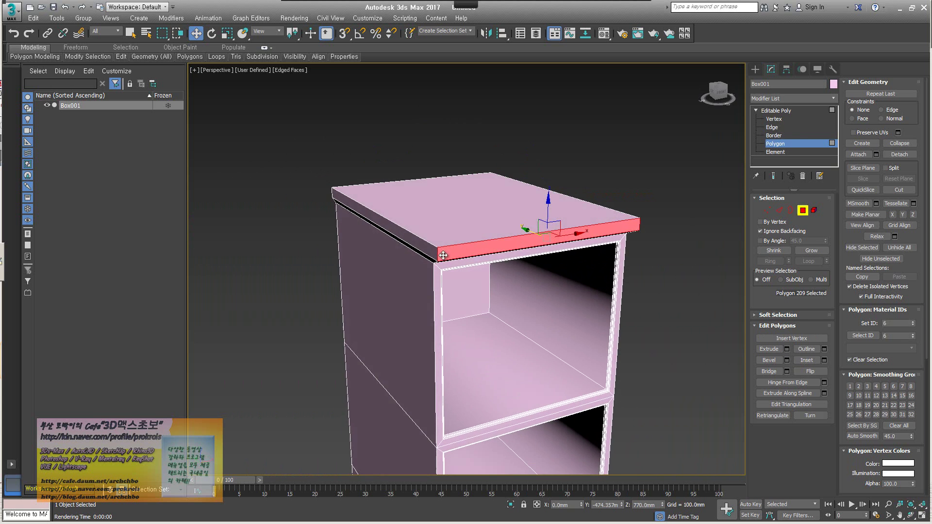
- In Edge sub-object mode, select the top slab's front edges
click(787, 127)
click(521, 233)
alt+middle_drag(532, 293, 475, 241)
ctrl+click(473, 241)
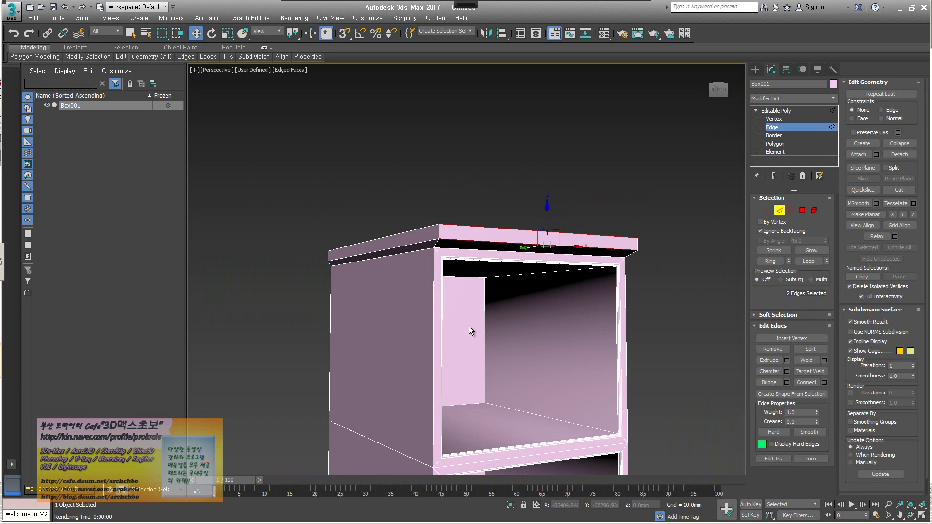
- Try Loop and Ring selections on the top slab's edges, then reselect the front-left edge
click(803, 262)
alt+middle_drag(537, 262, 663, 297)
click(663, 297)
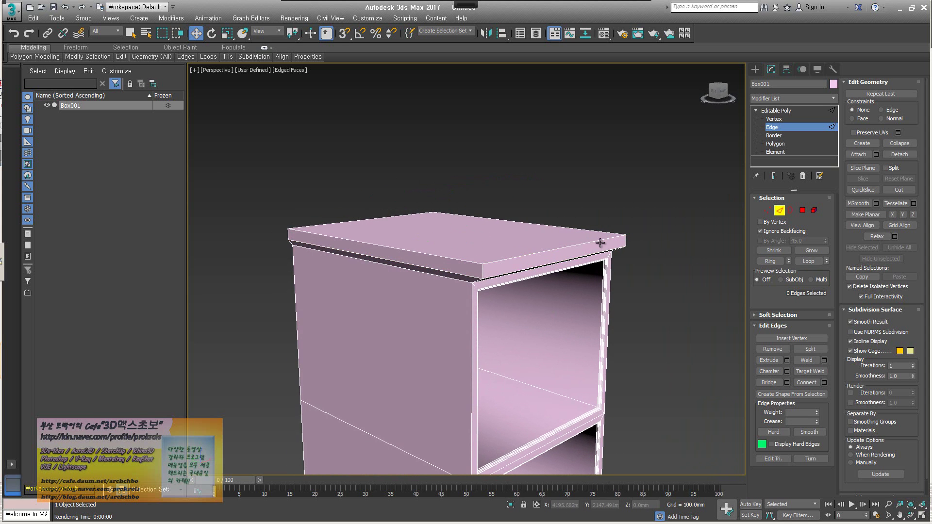
click(598, 241)
ctrl+click(595, 254)
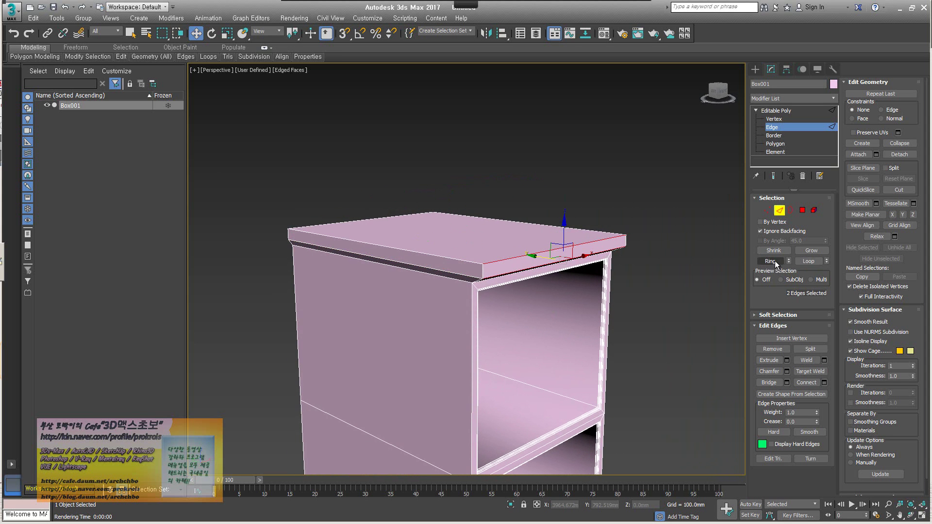
click(775, 261)
click(541, 252)
ctrl+click(469, 264)
ctrl+click(467, 275)
ctrl+click(494, 277)
alt+middle_drag(585, 216, 562, 233)
click(562, 233)
click(445, 273)
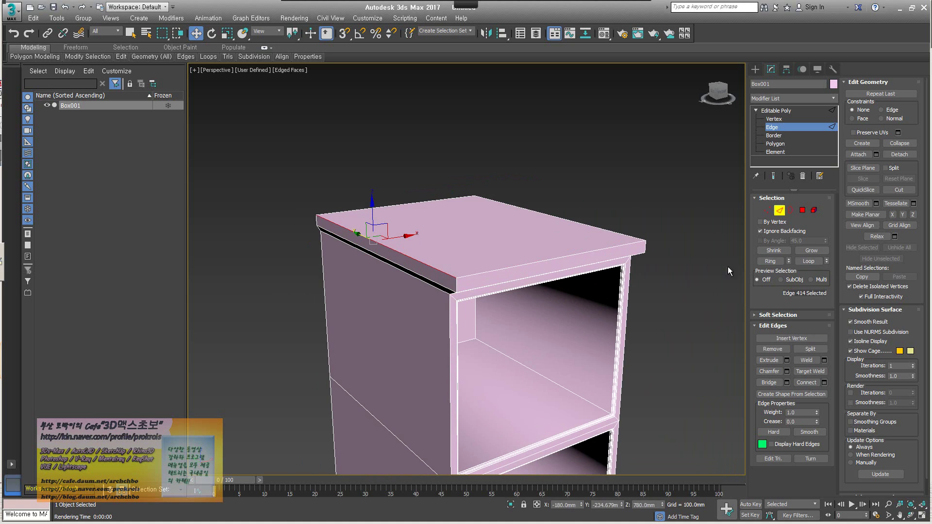
click(805, 262)
click(455, 272)
click(769, 262)
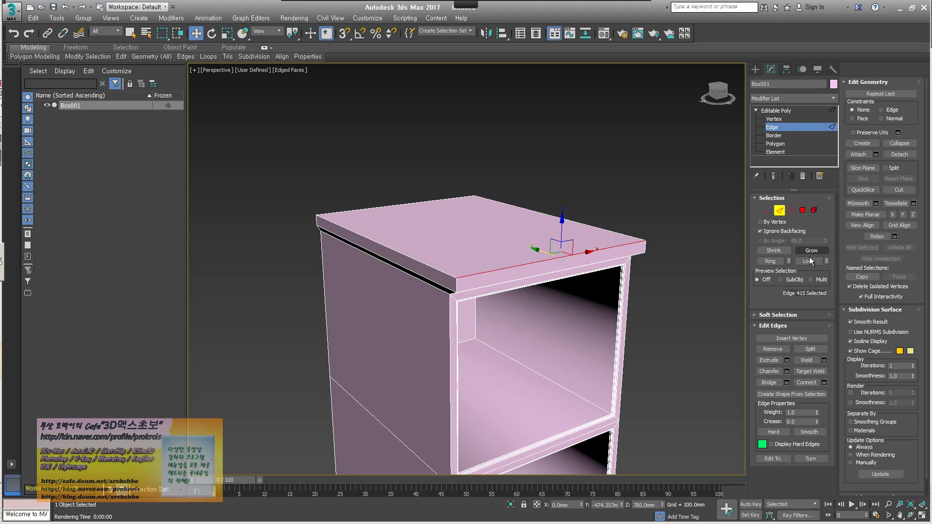
click(803, 262)
- Add the slab's left, right, back and remaining rim edges until eight are selected
alt+middle_drag(532, 278, 555, 303)
ctrl+click(449, 271)
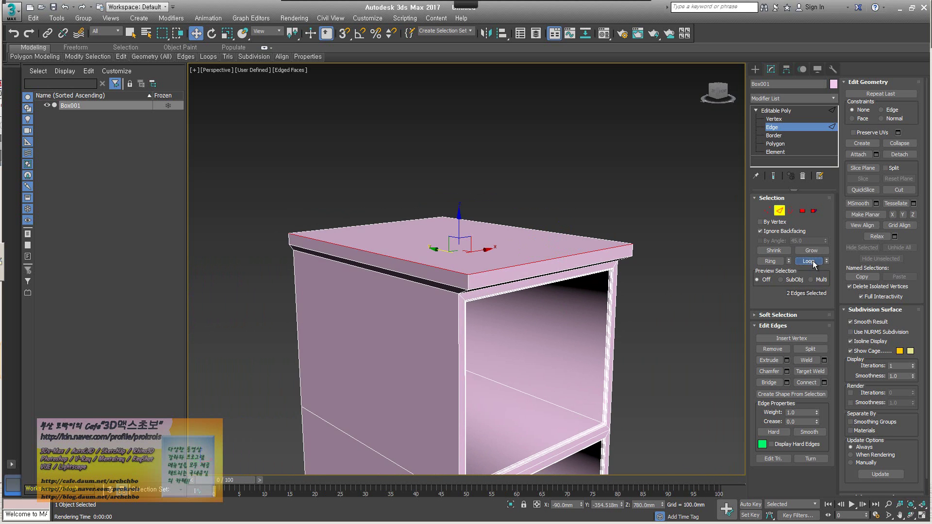
alt+middle_drag(626, 268, 546, 281)
ctrl+click(636, 295)
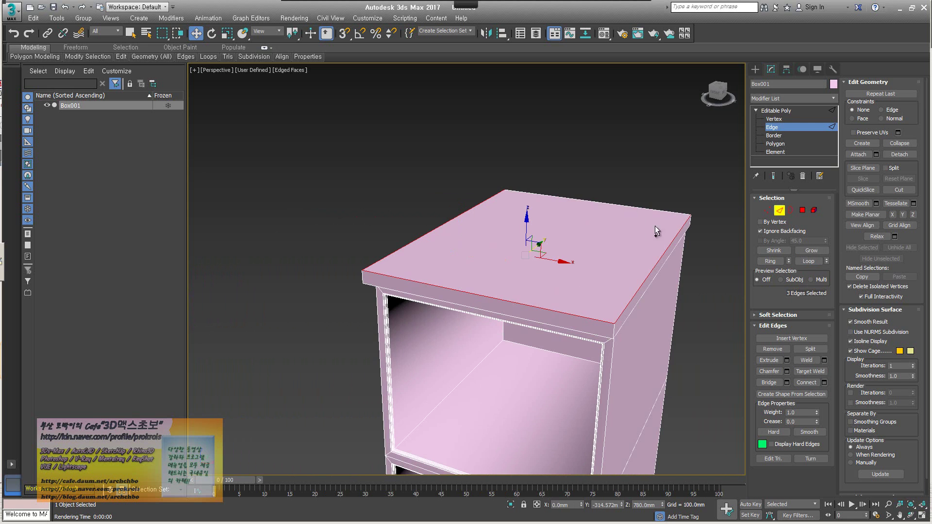
ctrl+click(658, 209)
alt+middle_drag(656, 216, 643, 202)
ctrl+click(683, 209)
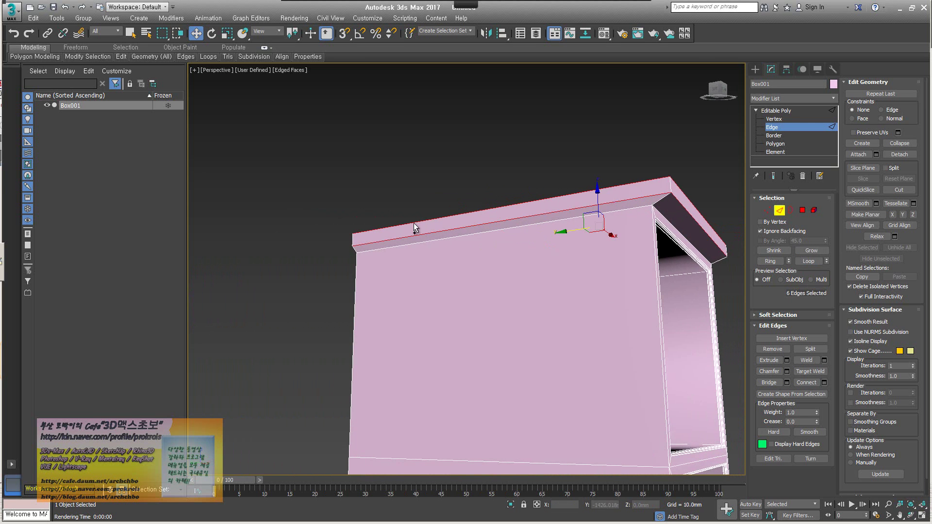
alt+middle_drag(446, 233, 528, 240)
ctrl+click(556, 246)
ctrl+click(509, 238)
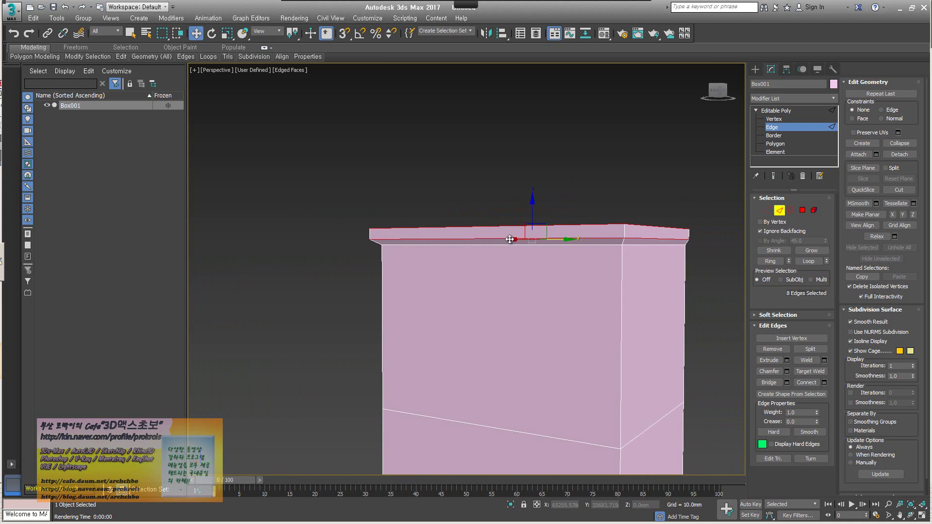
alt+middle_drag(436, 245, 551, 259)
scroll(576, 251, up, 4)
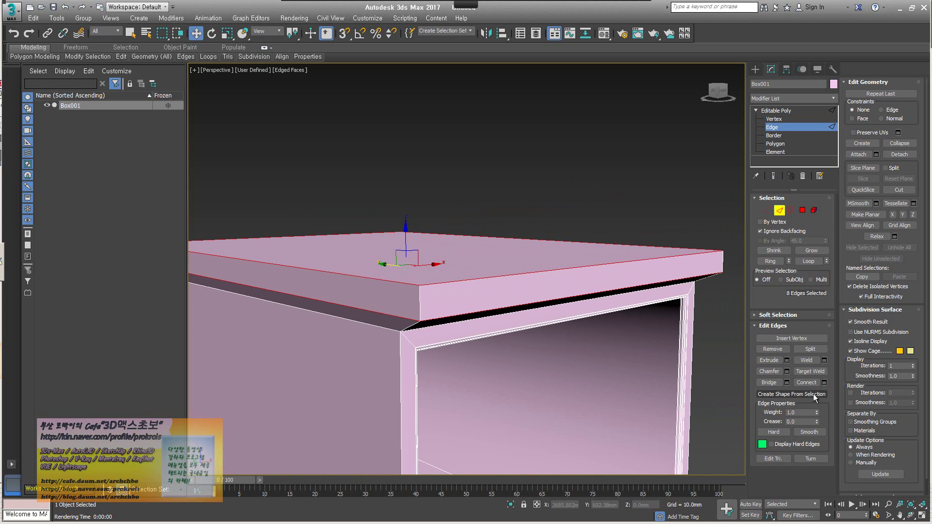
- Chamfer the selected top edges by 5.0 mm using Apply and Continue
click(786, 371)
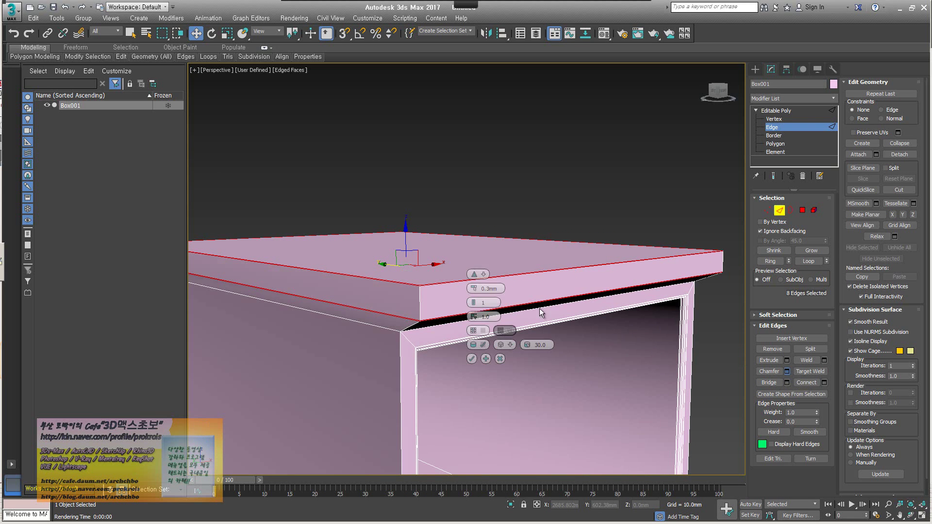
mouse_move(474, 288)
mouse_down()
mouse_move(473, 258)
mouse_move(481, 289)
mouse_up()
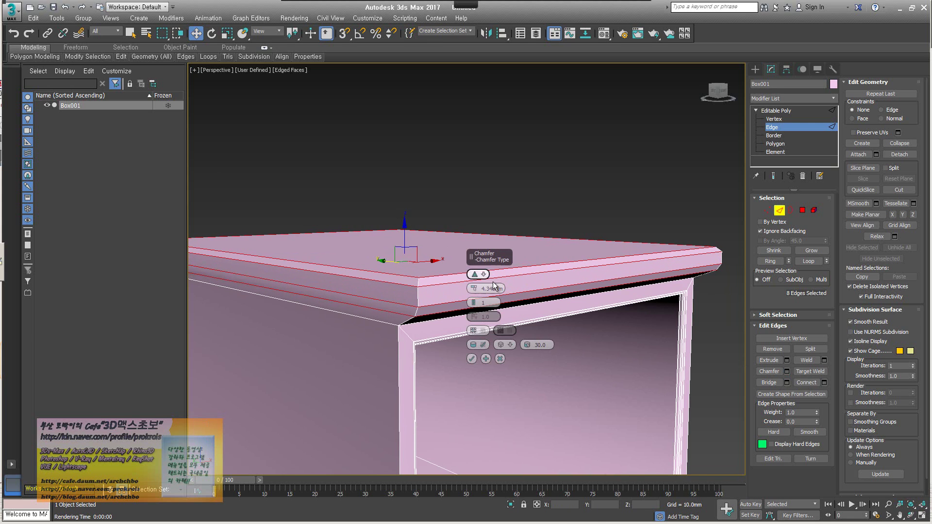
key(Return)
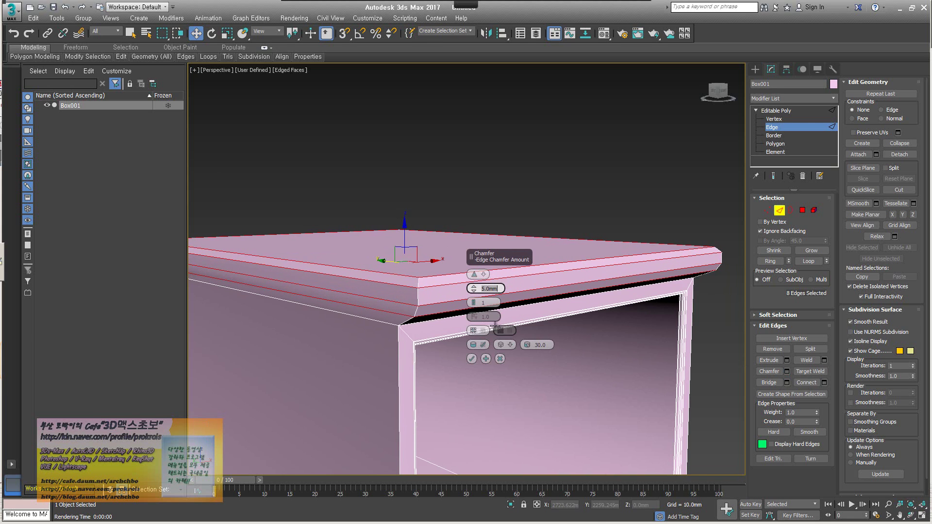
click(486, 360)
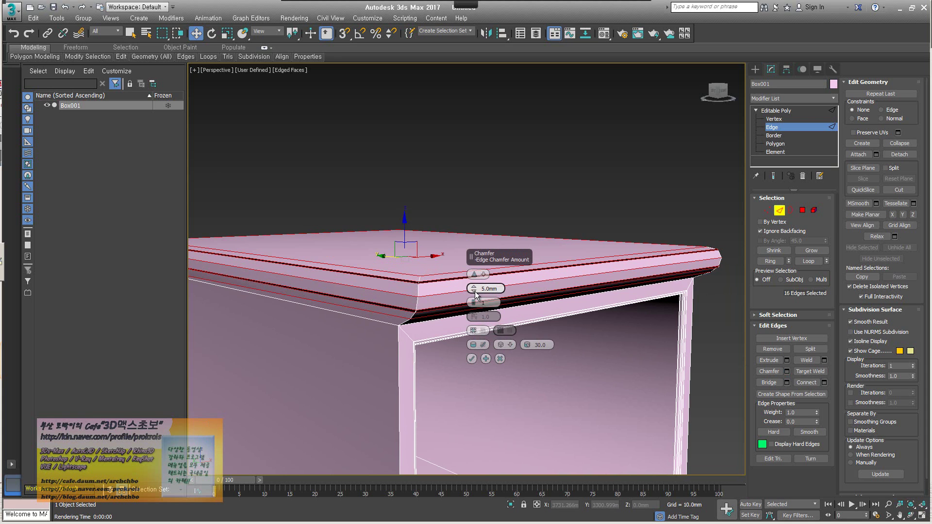
- Chamfer the same edges again by 2.5 mm and confirm with OK
drag(476, 294, 473, 297)
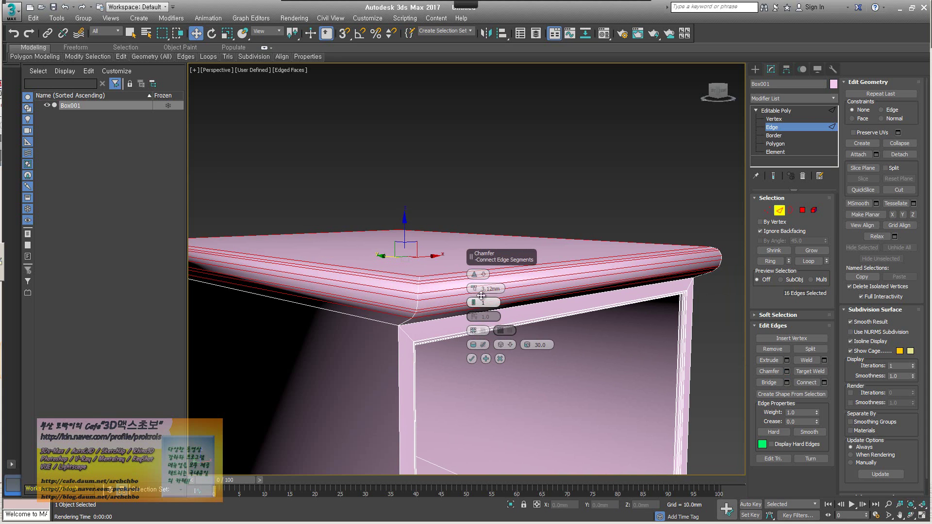
double_click(493, 289)
text(2.5)
key(Return)
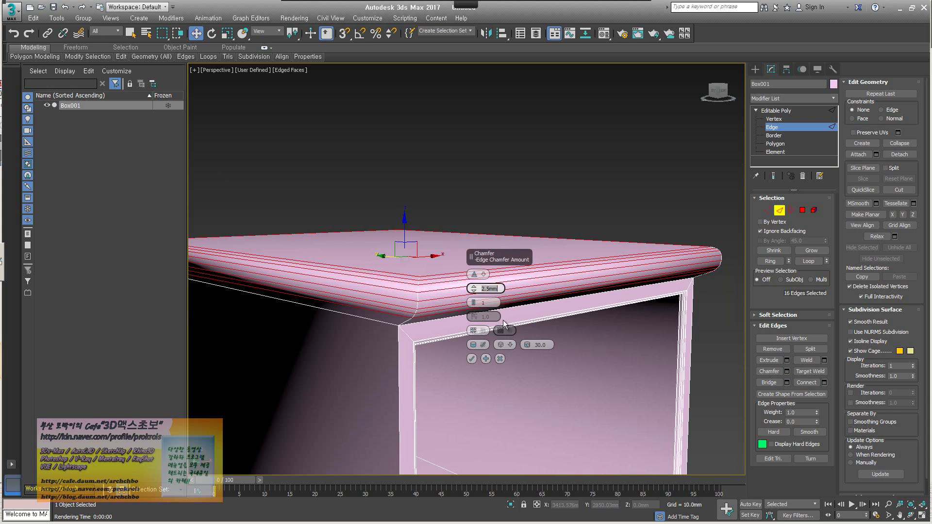
middle_drag(381, 377, 376, 287)
click(471, 359)
- Exit Edge sub-object mode, deselect the cabinet and zoom to fit it
mouse_move(473, 359)
middle_down()
mouse_move(527, 312)
mouse_move(549, 341)
mouse_move(498, 292)
mouse_move(511, 363)
mouse_move(513, 260)
middle_up()
scroll(527, 312, down, 6)
scroll(511, 363, down, 5)
middle_drag(504, 408, 513, 272)
middle_drag(479, 439, 495, 319)
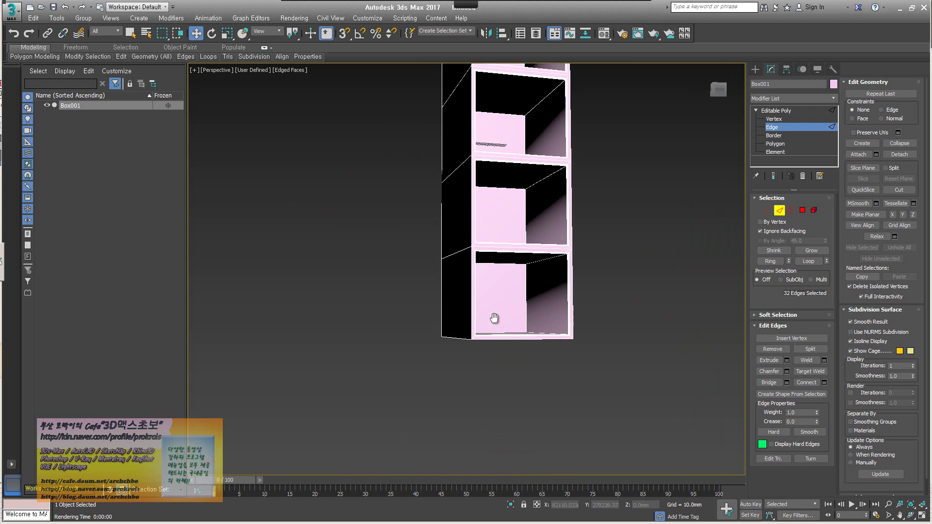
mouse_move(481, 378)
alt+middle_down()
mouse_move(508, 324)
mouse_move(562, 260)
mouse_move(510, 361)
mouse_move(521, 272)
alt+middle_up()
scroll(534, 311, down, 3)
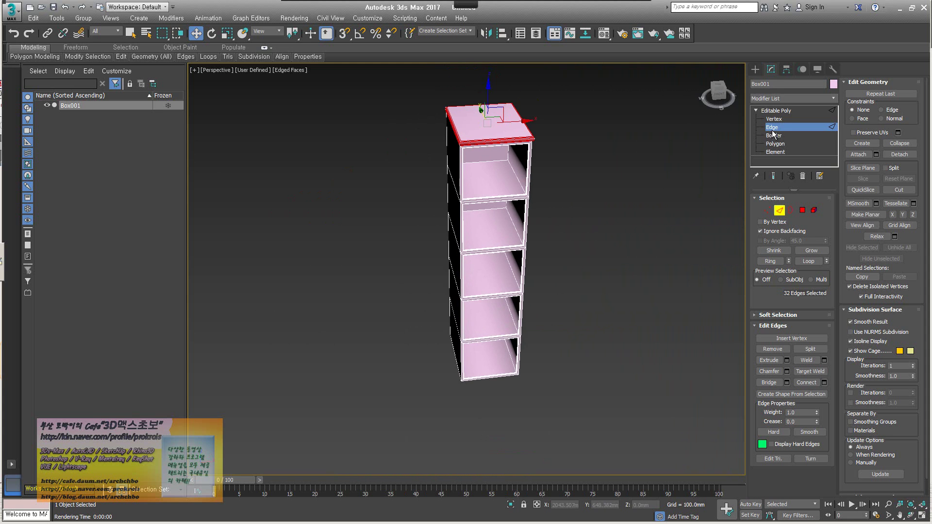
click(795, 110)
click(755, 69)
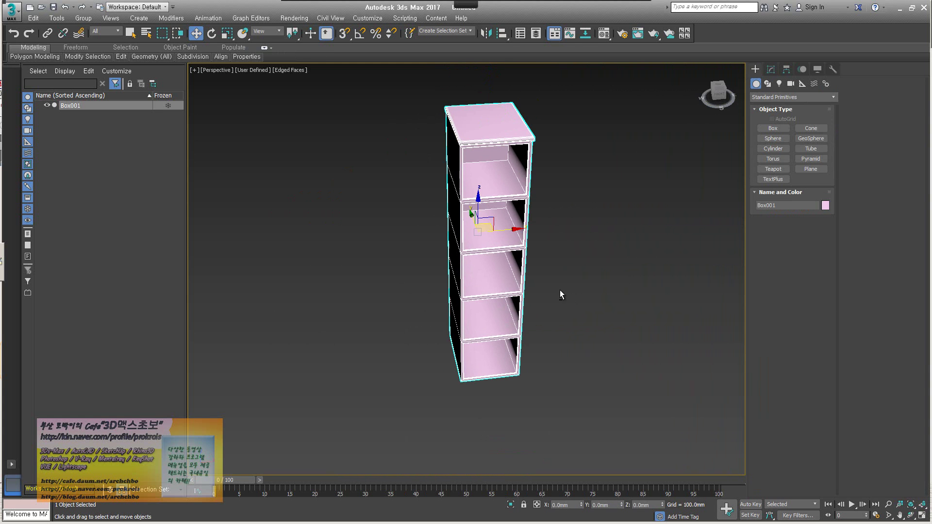
alt+middle_drag(560, 293, 389, 232)
click(471, 421)
key(z)
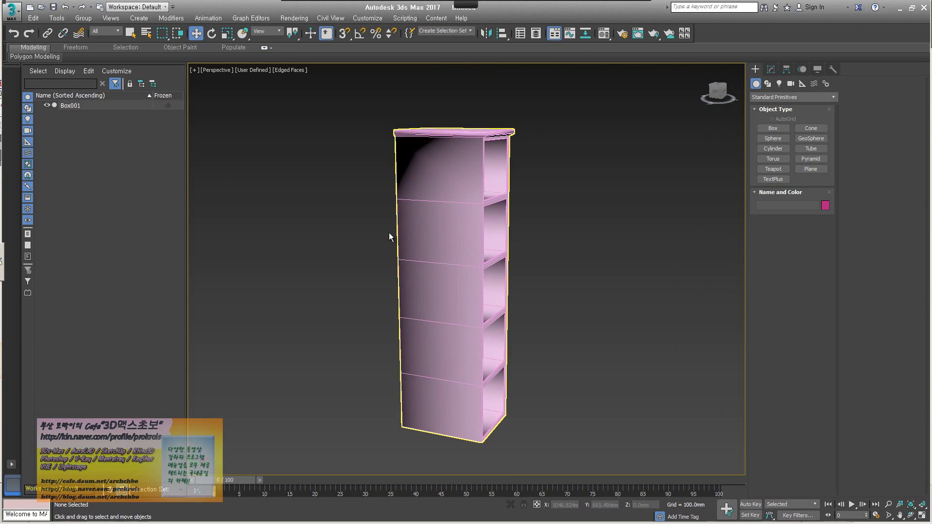
- Compare Standard, Performance, DX Mode and High Quality viewport shading, ending on Standard
click(257, 70)
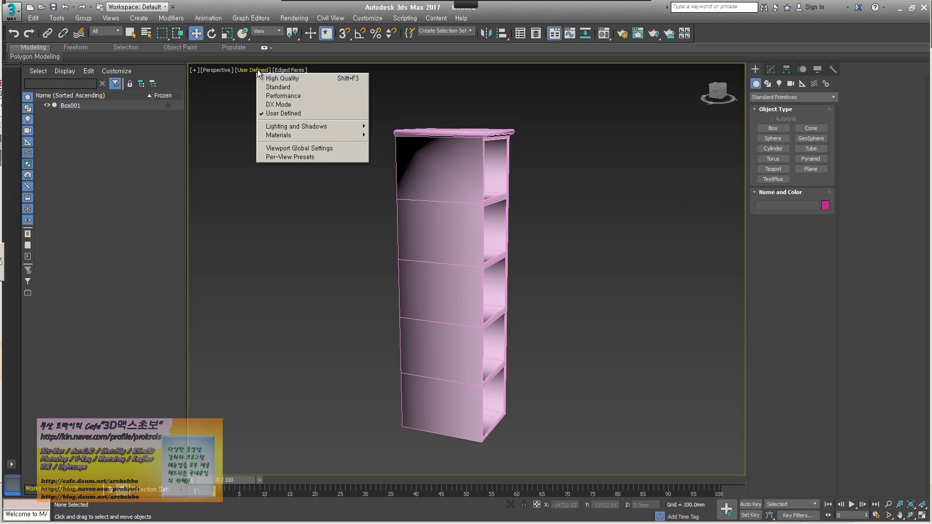
click(272, 86)
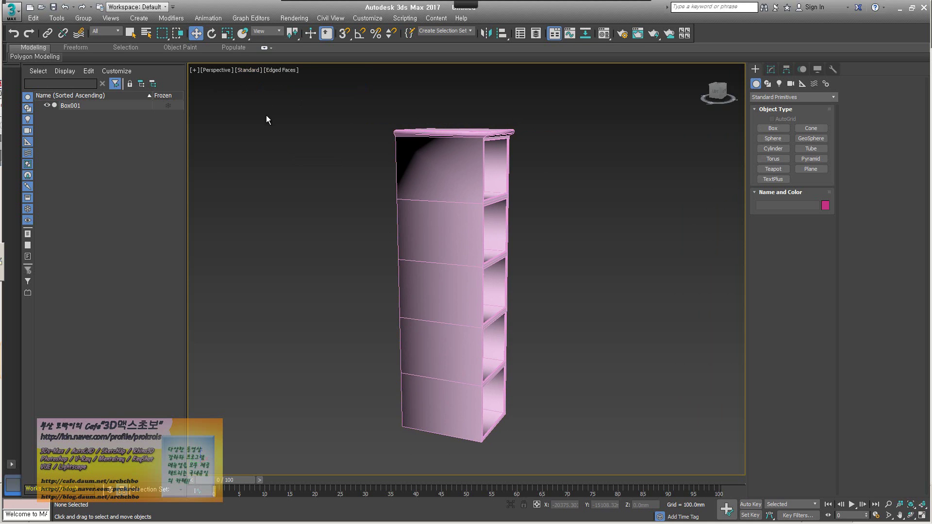
click(249, 70)
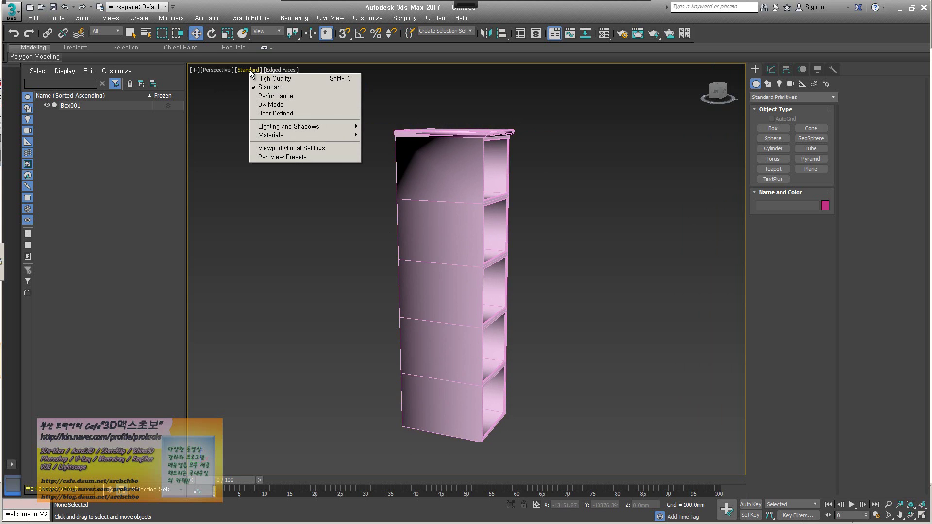
click(275, 96)
alt+middle_drag(339, 203, 439, 219)
click(257, 73)
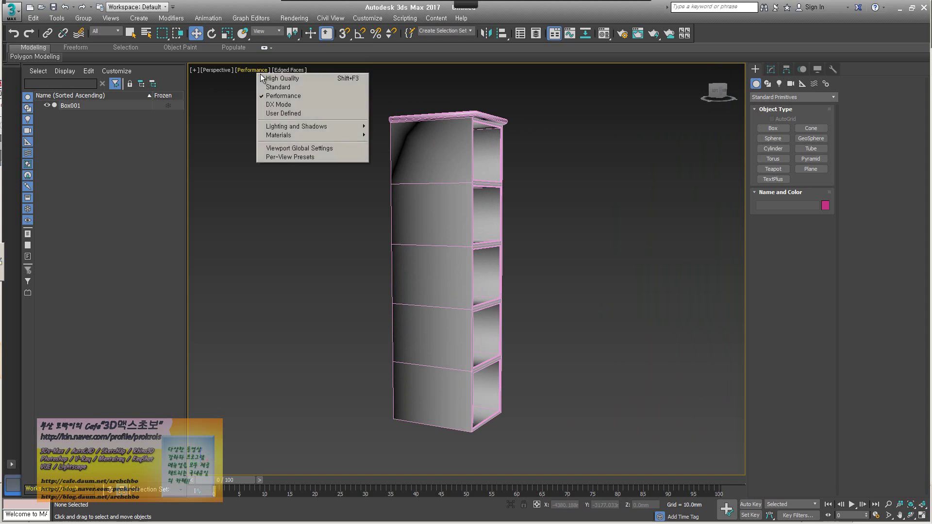
click(293, 105)
mouse_move(300, 115)
alt+middle_down()
mouse_move(348, 187)
mouse_move(321, 145)
alt+middle_up()
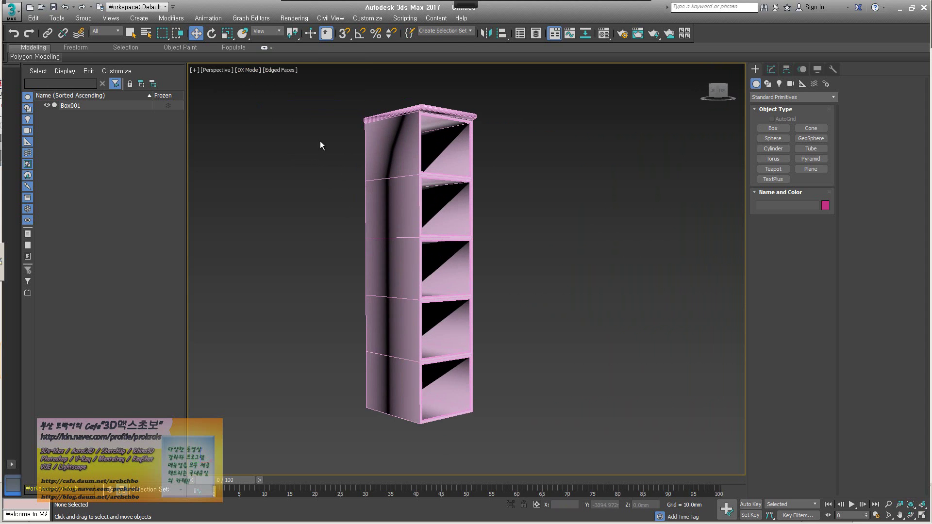
click(249, 70)
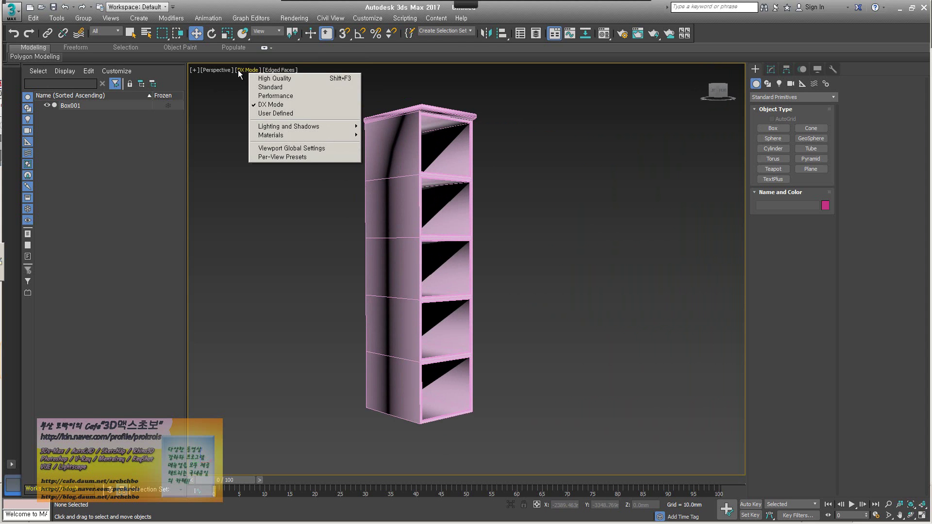
click(279, 87)
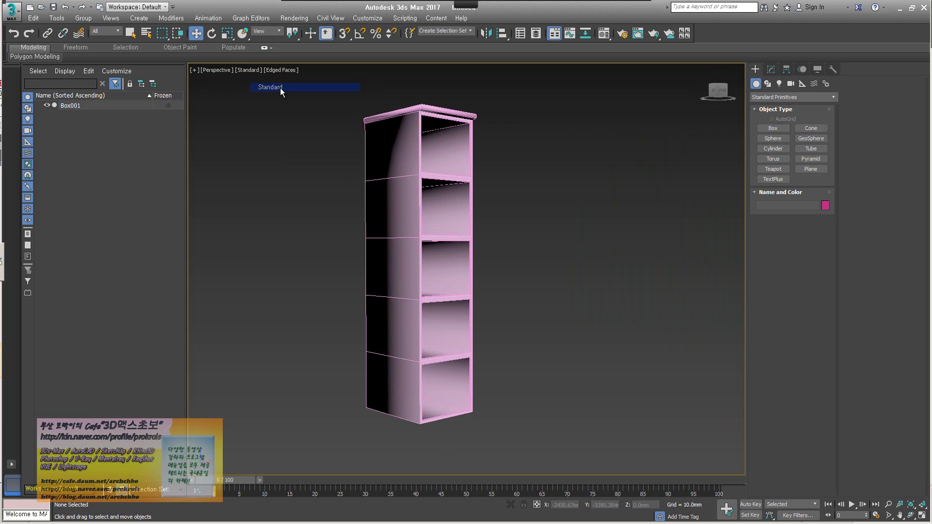
click(248, 71)
click(259, 78)
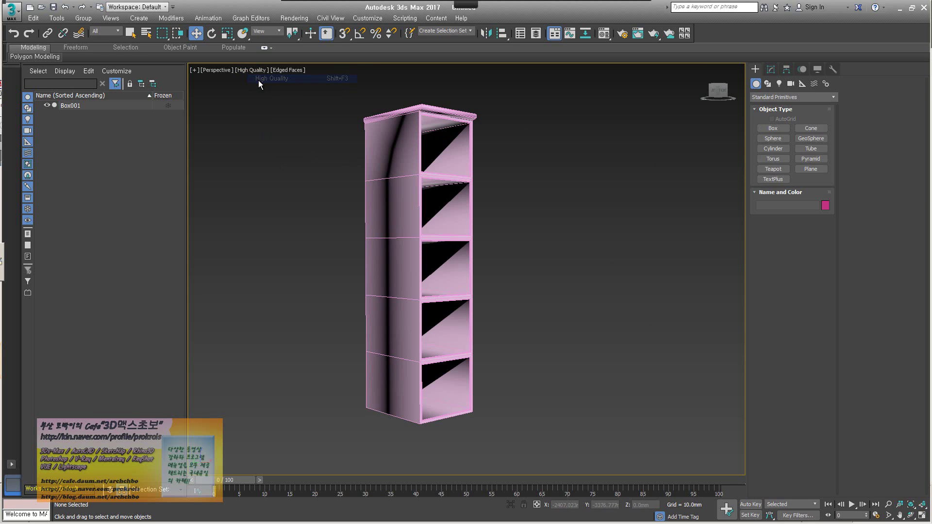
mouse_move(365, 189)
alt+middle_down()
mouse_move(345, 192)
mouse_move(368, 191)
alt+middle_up()
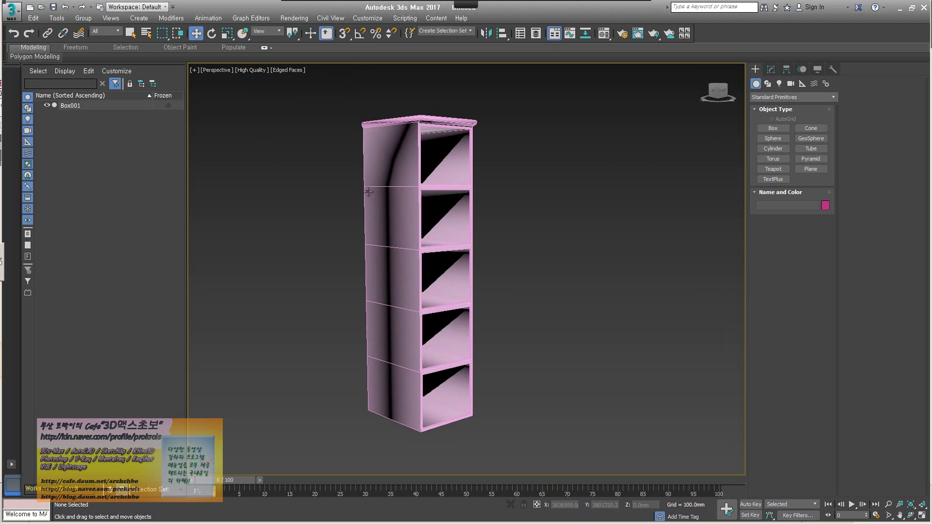
click(256, 71)
click(274, 87)
- In Per-View Presets, set Default Lights to 2 Default Lights and confirm
click(248, 71)
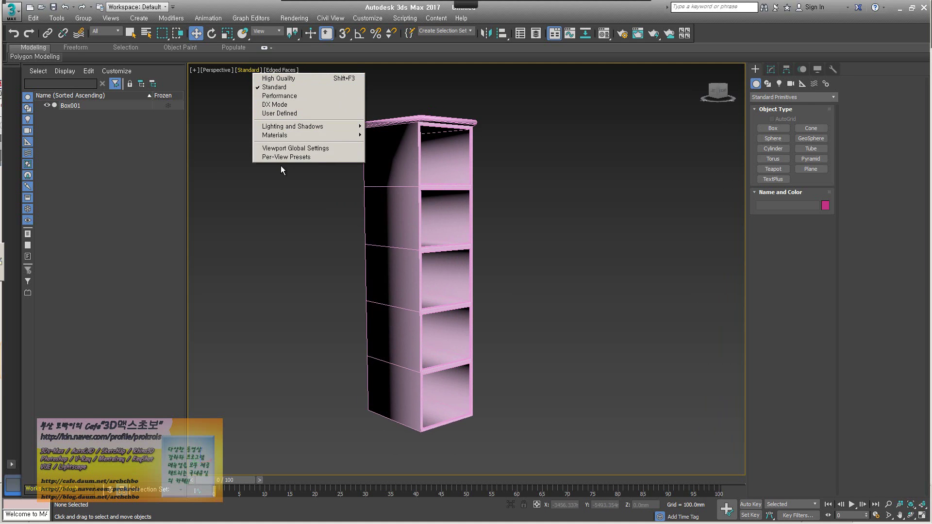
click(314, 160)
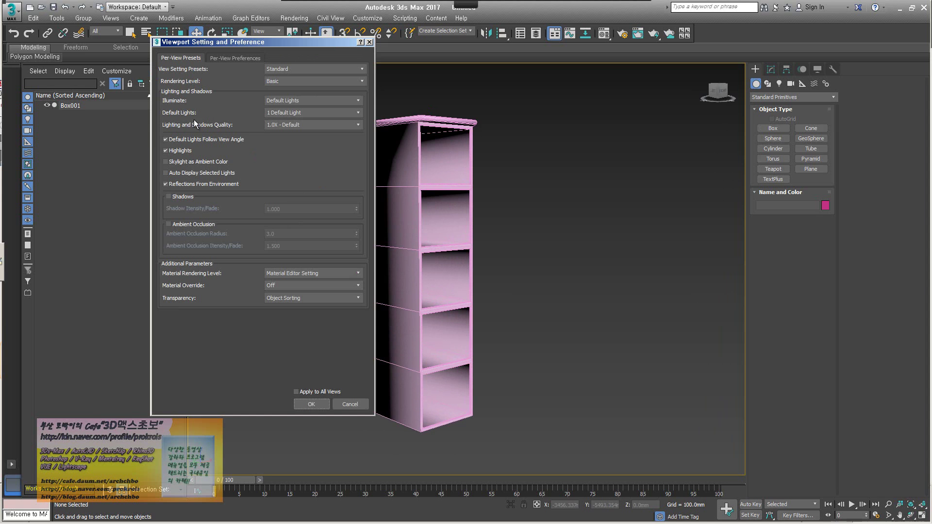
click(299, 113)
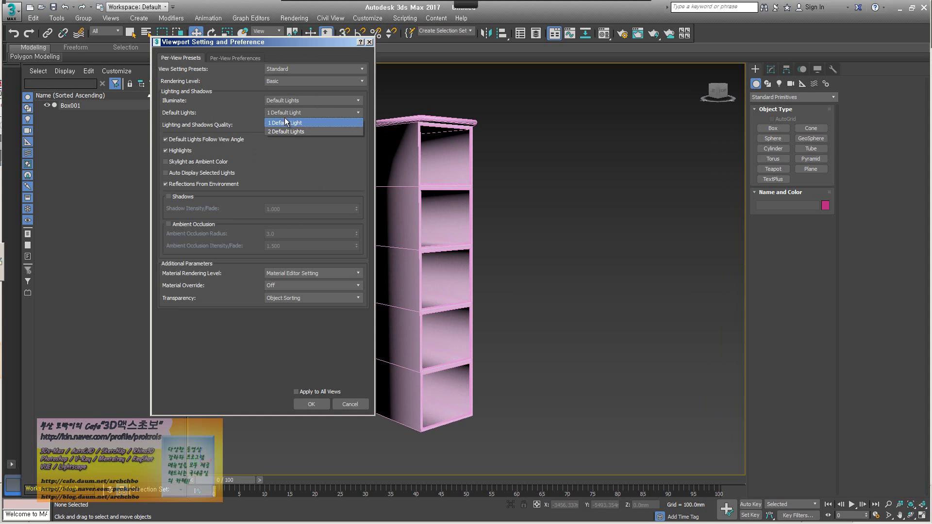
click(304, 134)
click(311, 403)
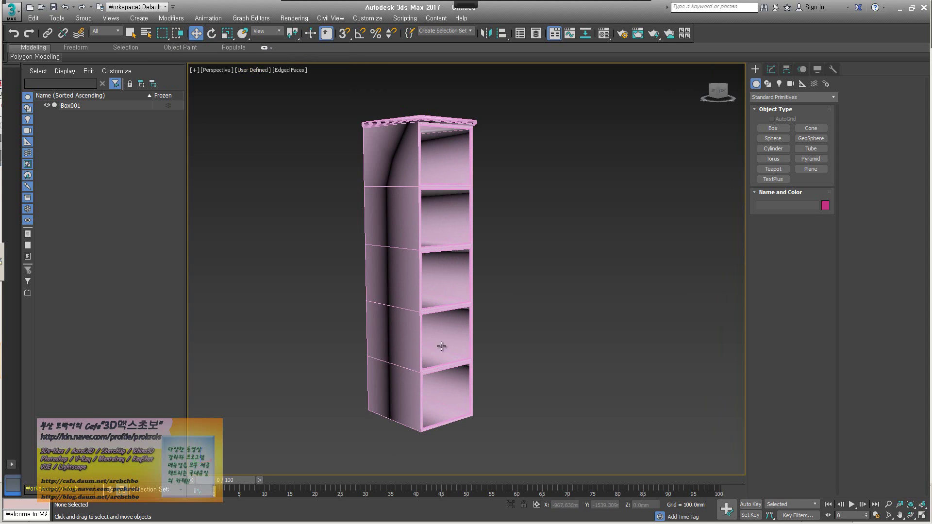
alt+middle_drag(441, 346, 426, 294)
- Select the cabinet and frame it in the Top view
click(412, 317)
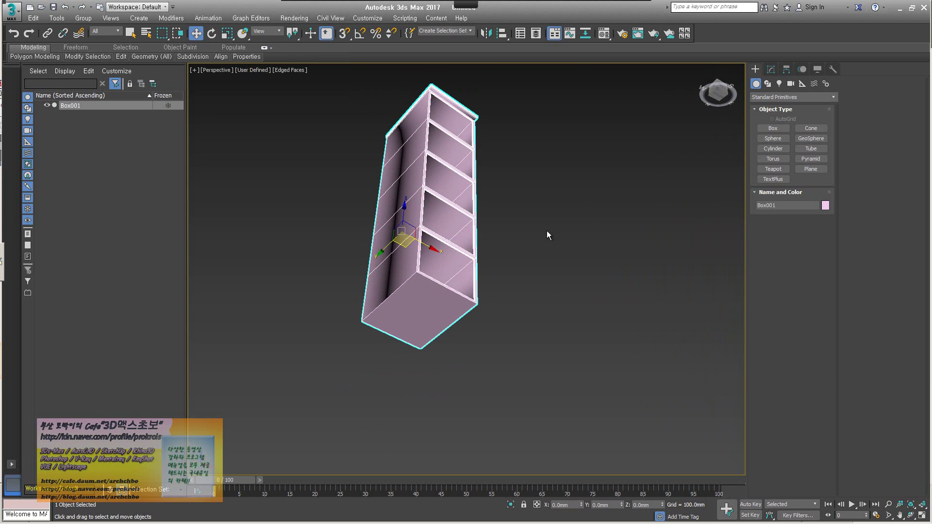
key(t)
scroll(537, 261, down, 3)
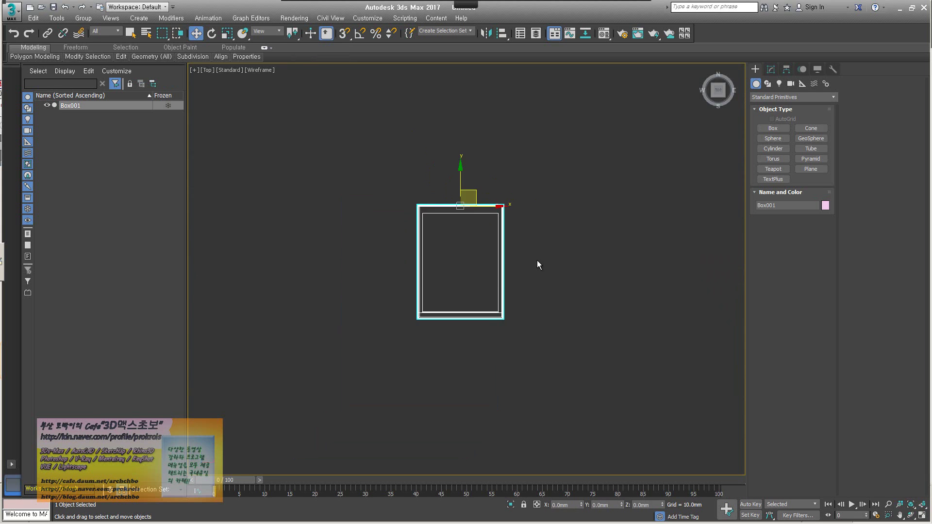
middle_drag(556, 299, 526, 272)
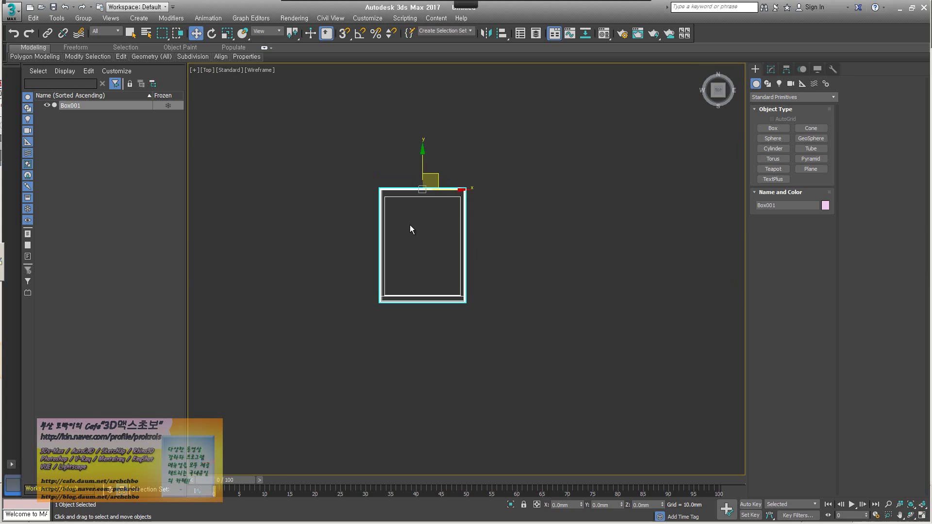
key(p)
alt+middle_drag(427, 315, 437, 291)
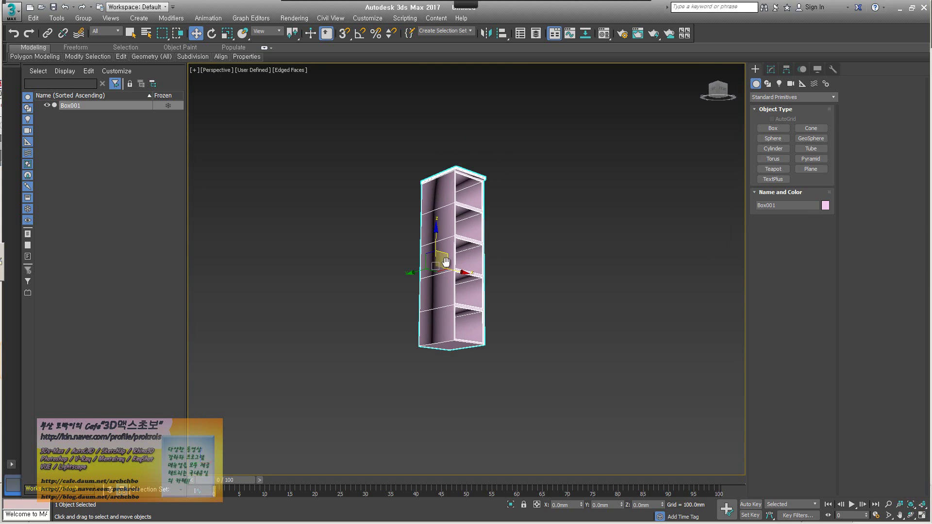
key(t)
middle_drag(435, 241, 448, 259)
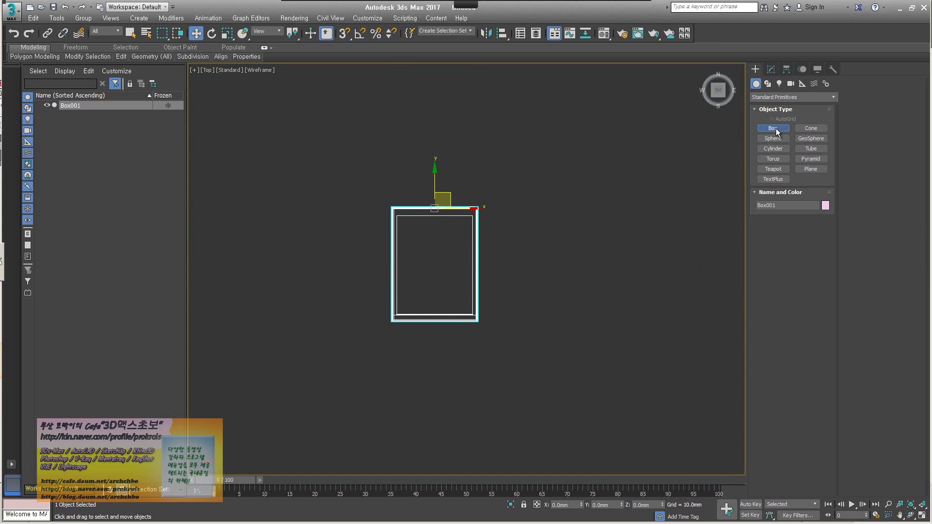
- Draw a small box inside the cabinet's top-left corner and check it in Front and Perspective views
click(775, 129)
scroll(376, 255, up, 5)
drag(426, 170, 440, 184)
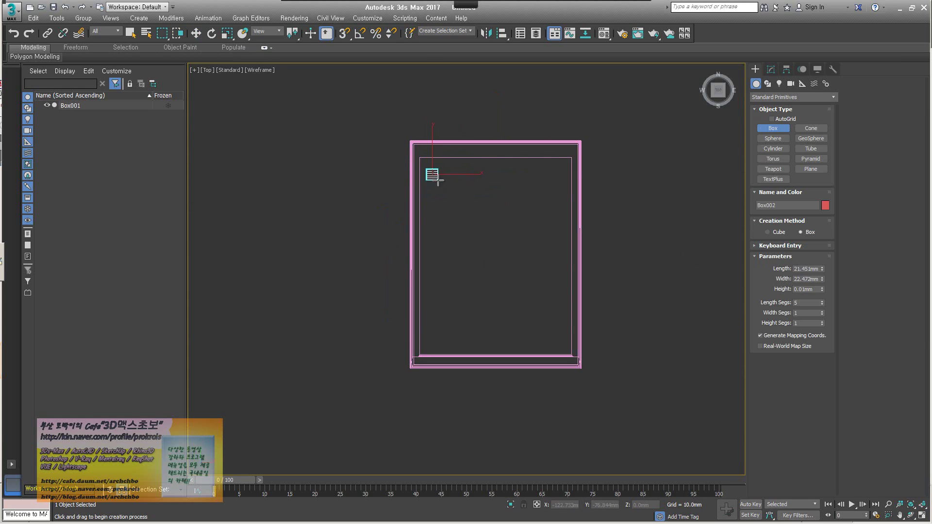
click(438, 162)
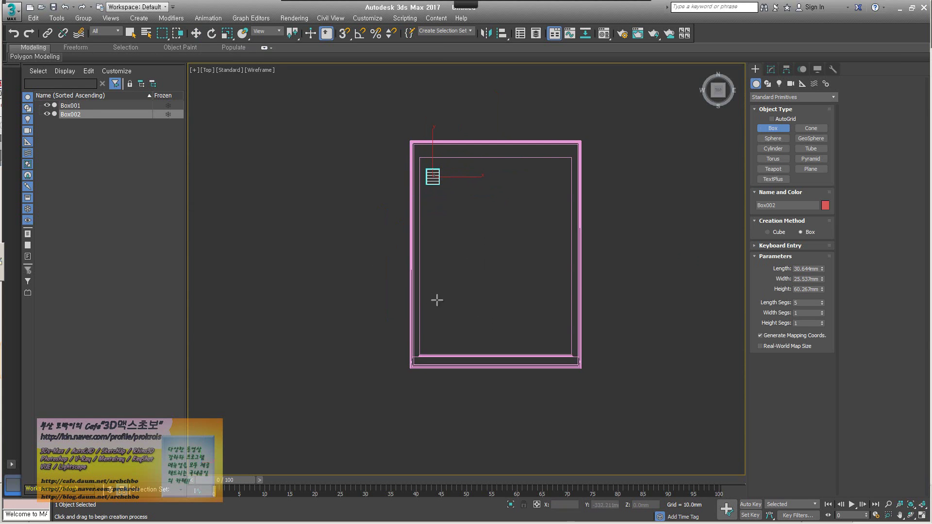
key(f)
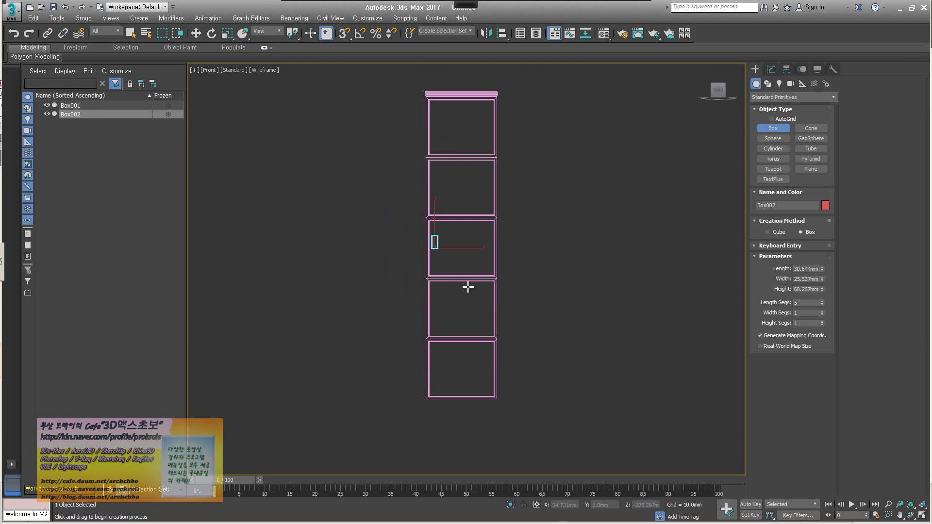
mouse_move(480, 263)
middle_down()
mouse_move(479, 245)
mouse_move(475, 257)
middle_up()
key(w)
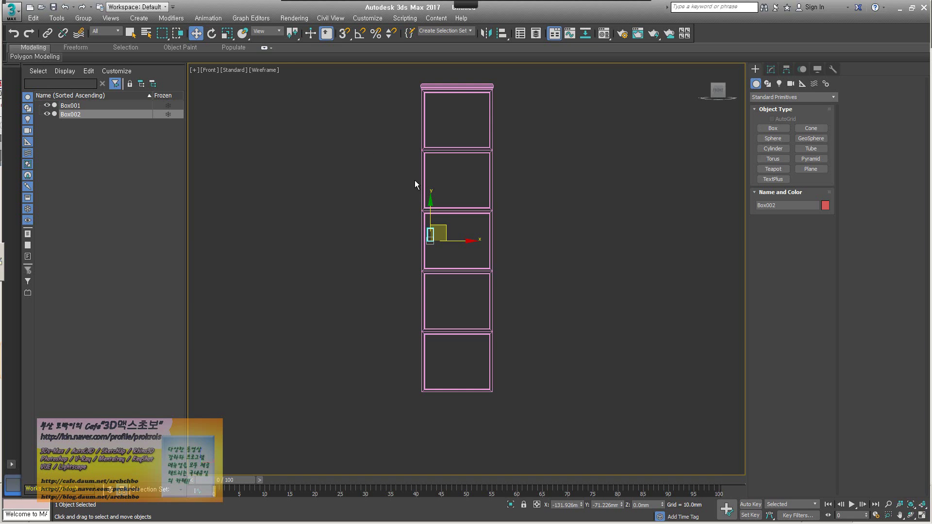
key(p)
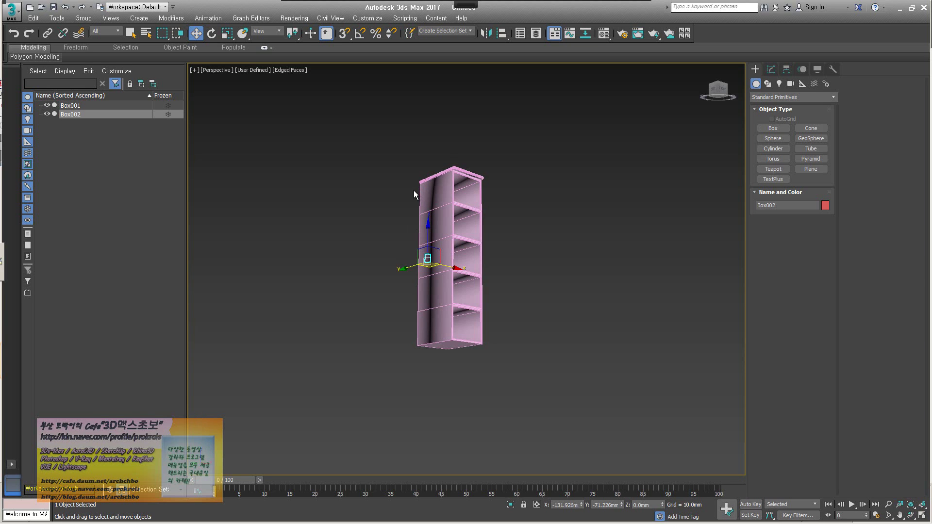
key(f)
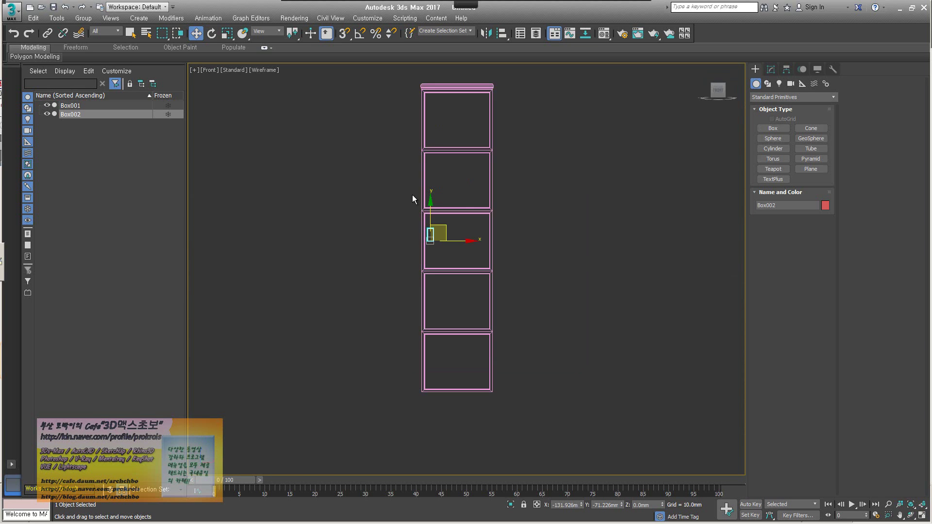
- Set Box002's Length Segs to 1 and Length to 50 mm, then move it down to the cabinet bottom
click(770, 69)
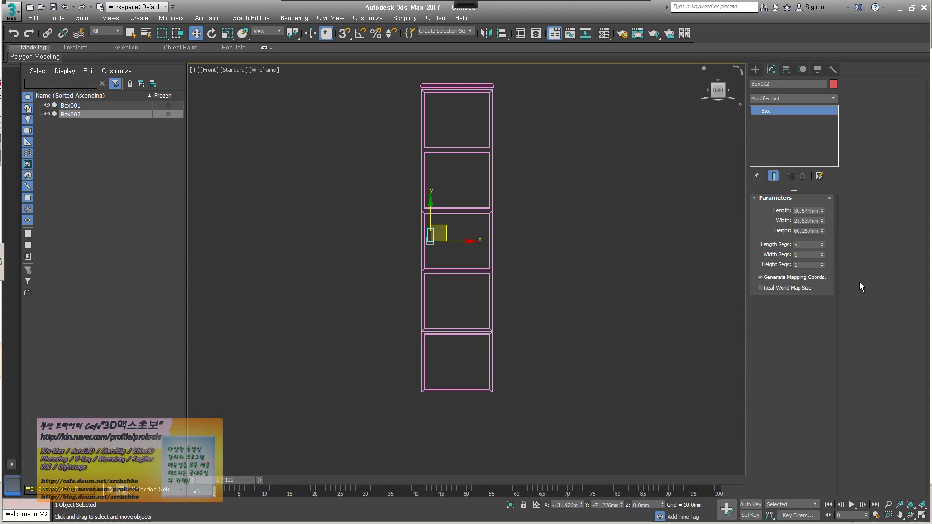
right_click(822, 245)
double_click(813, 210)
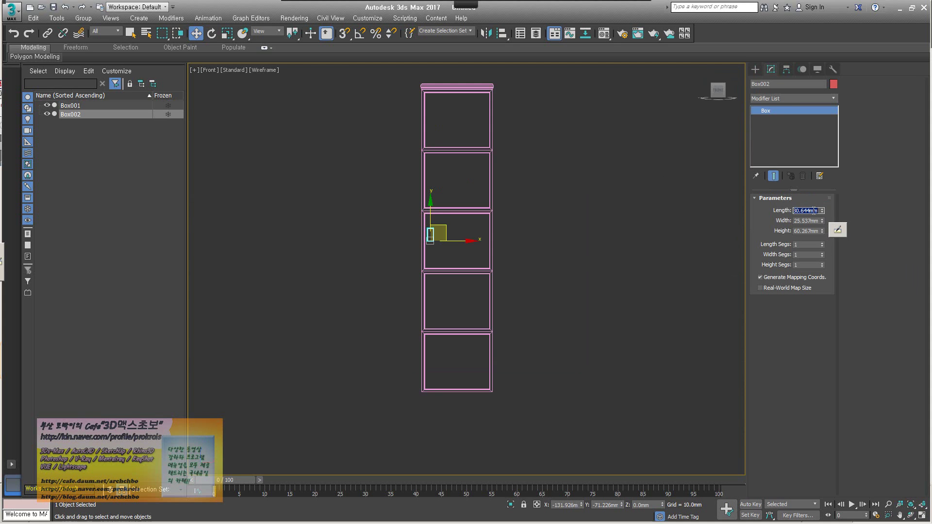
text(50)
key(Tab)
key(Tab)
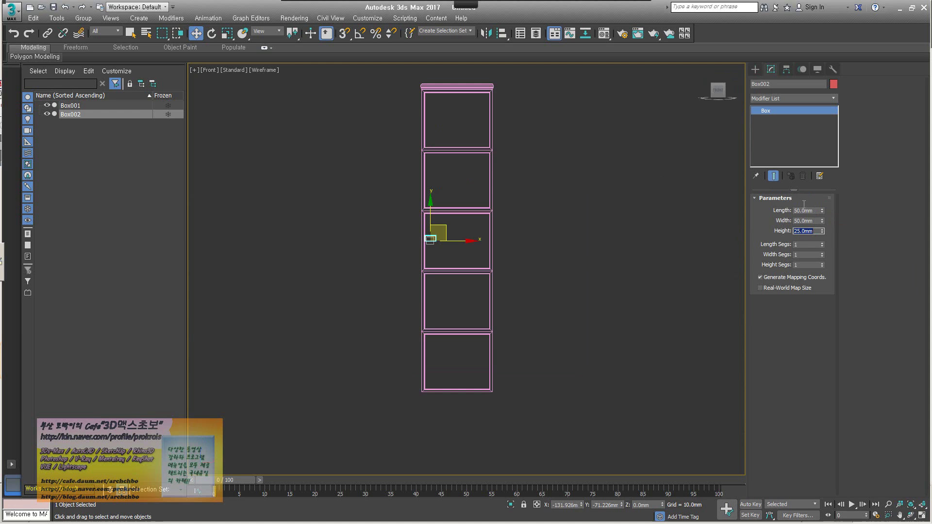
drag(429, 207, 427, 359)
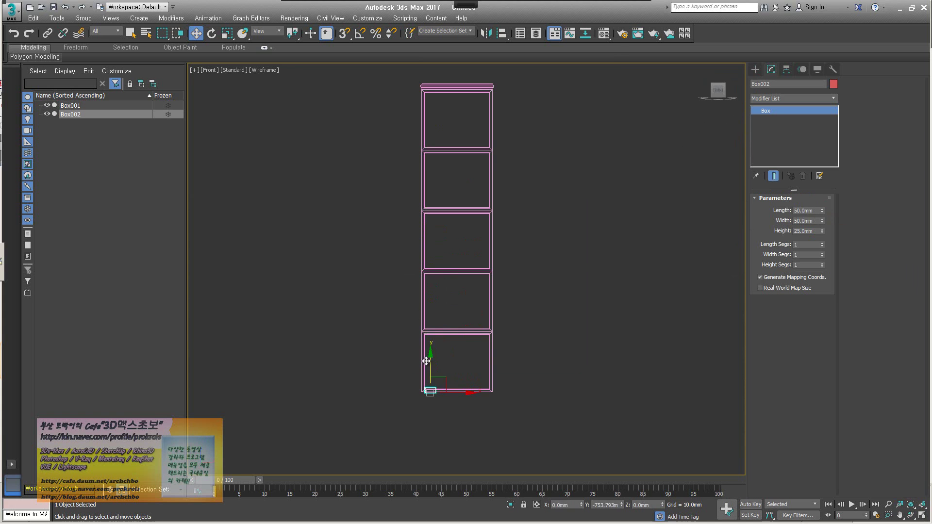
- Lower the small box until its top rests against the cabinet's underside
scroll(422, 403, up, 3)
middle_drag(422, 400, 428, 362)
scroll(428, 362, up, 5)
drag(426, 353, 427, 401)
scroll(421, 395, down, 2)
middle_drag(411, 386, 385, 385)
scroll(366, 392, down, 4)
- In the Top view, clone the foot block into four feet, Box002–Box005, at the base corners
key(t)
scroll(333, 339, down, 2)
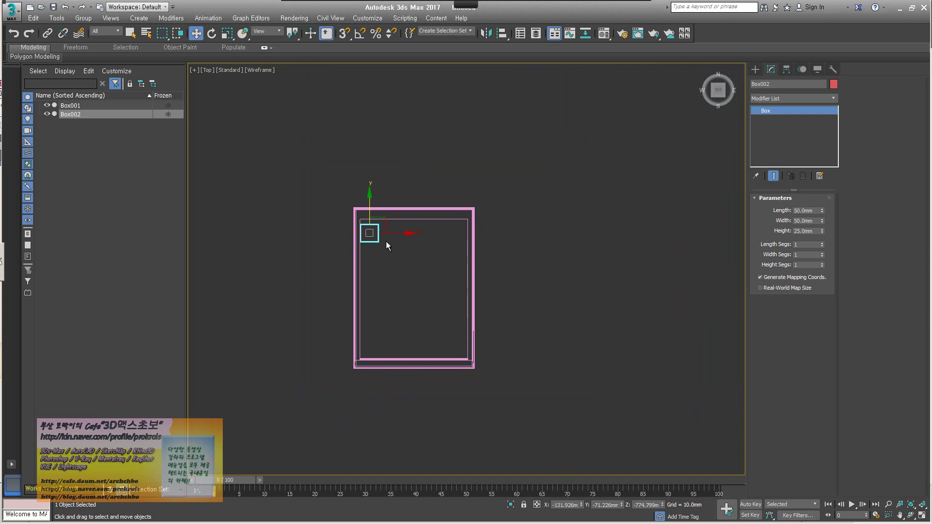
scroll(385, 224, up, 3)
scroll(385, 226, down, 2)
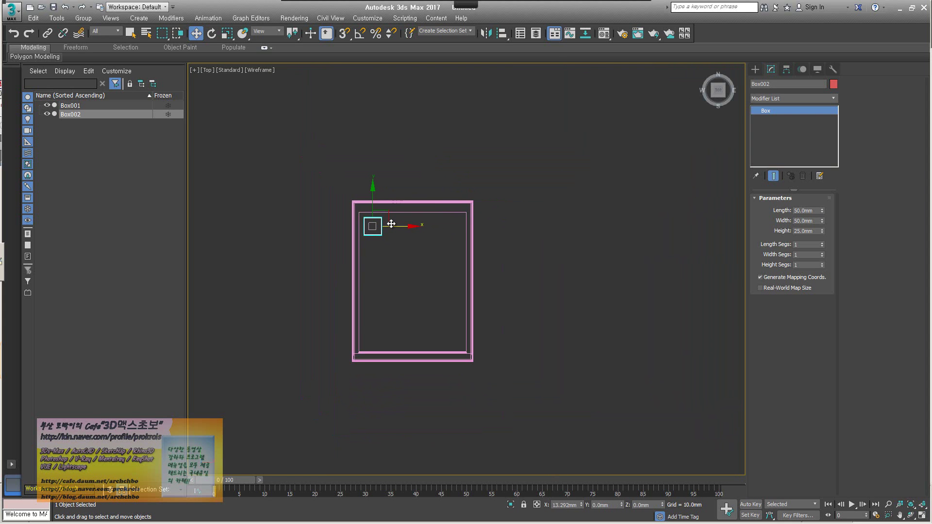
shift+drag(388, 227, 474, 226)
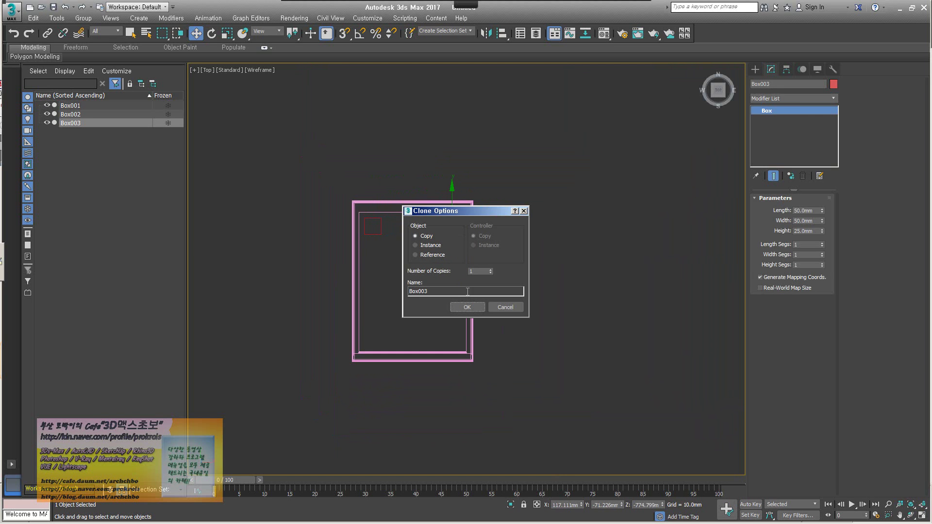
click(467, 307)
ctrl+click(377, 234)
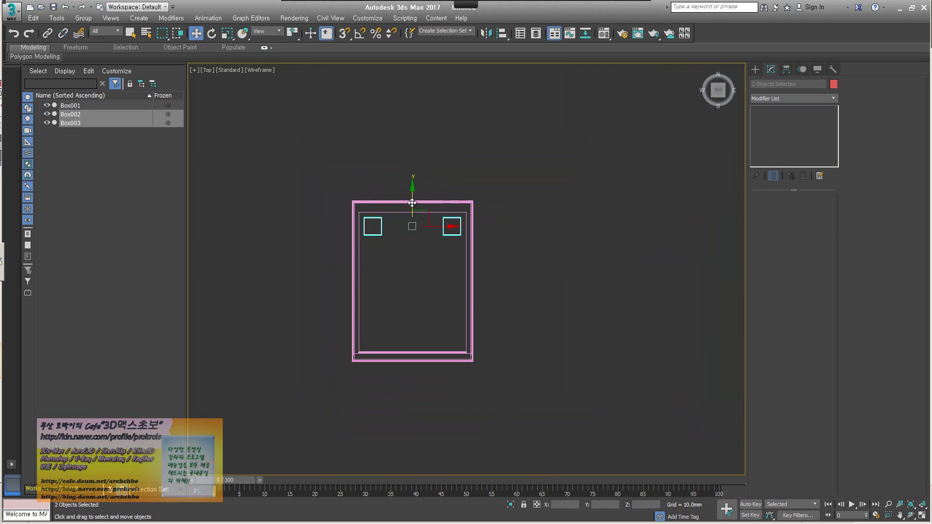
shift+drag(412, 218, 412, 305)
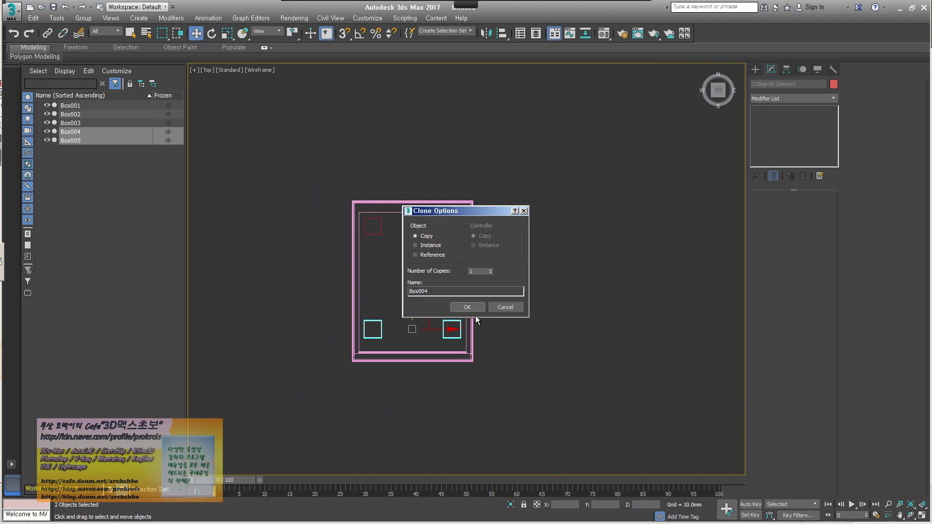
click(467, 307)
- Orbit the perspective view to inspect the four feet under the base
key(p)
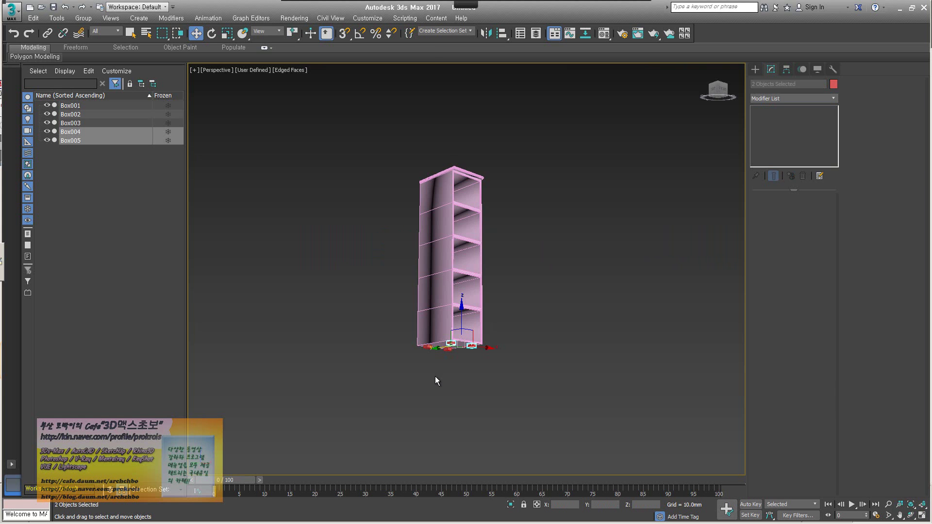
alt+middle_drag(450, 380, 447, 349)
scroll(459, 361, up, 5)
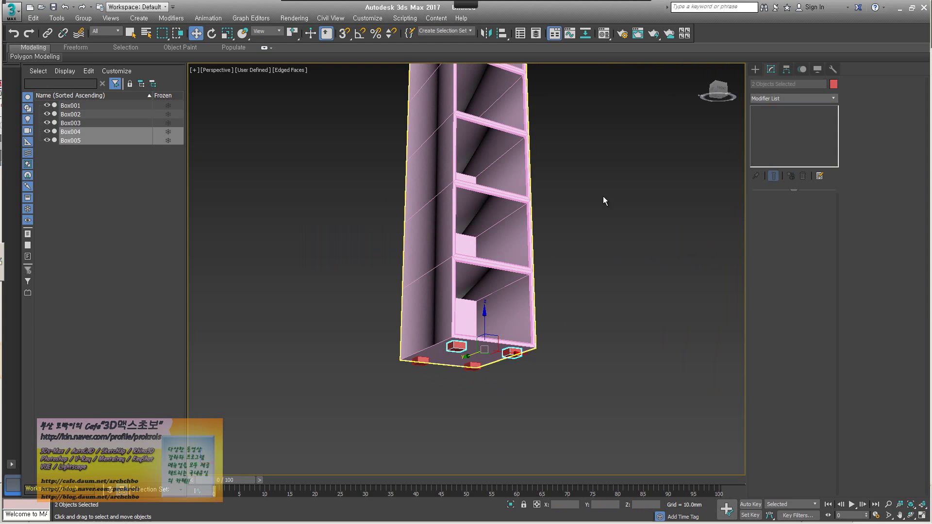
click(756, 70)
- Draw a cylinder over the top-left foot block in the Top view
click(782, 148)
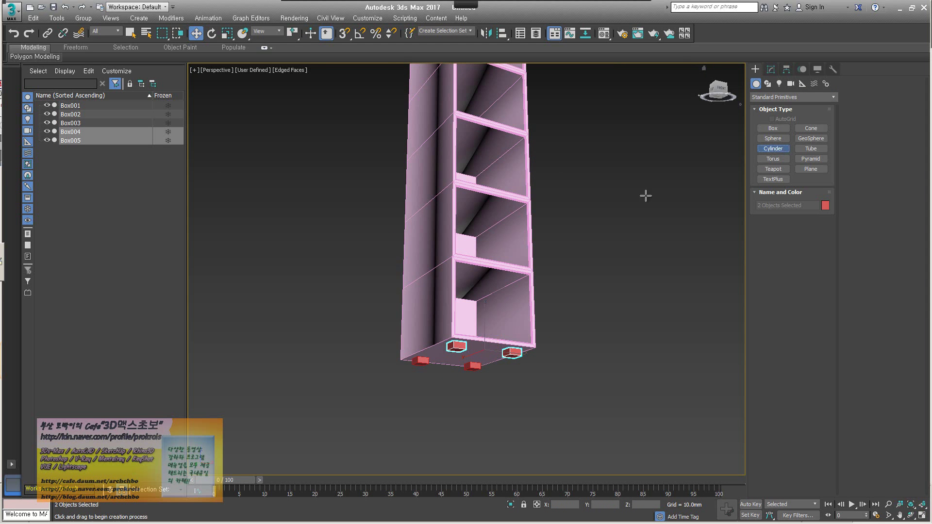
mouse_move(476, 248)
middle_down()
mouse_move(468, 264)
mouse_move(463, 258)
middle_up()
key(t)
scroll(391, 257, up, 2)
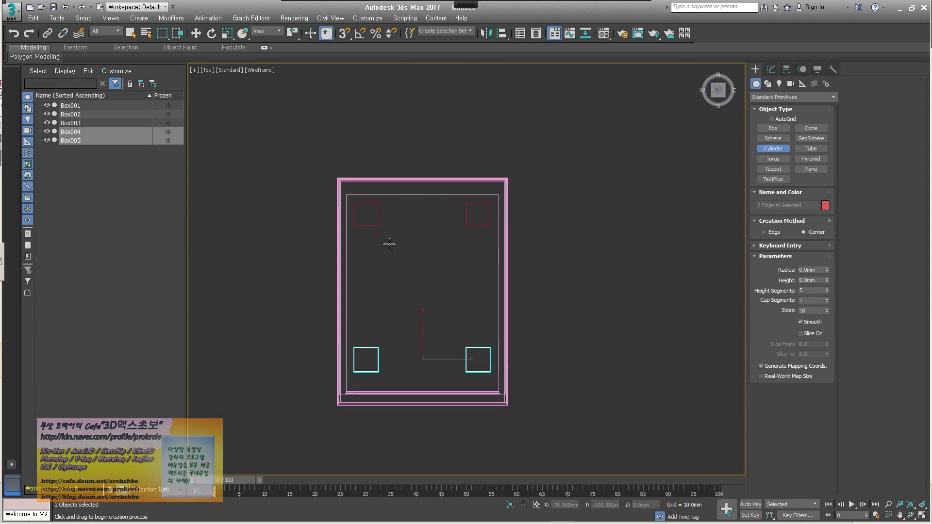
drag(365, 214, 373, 223)
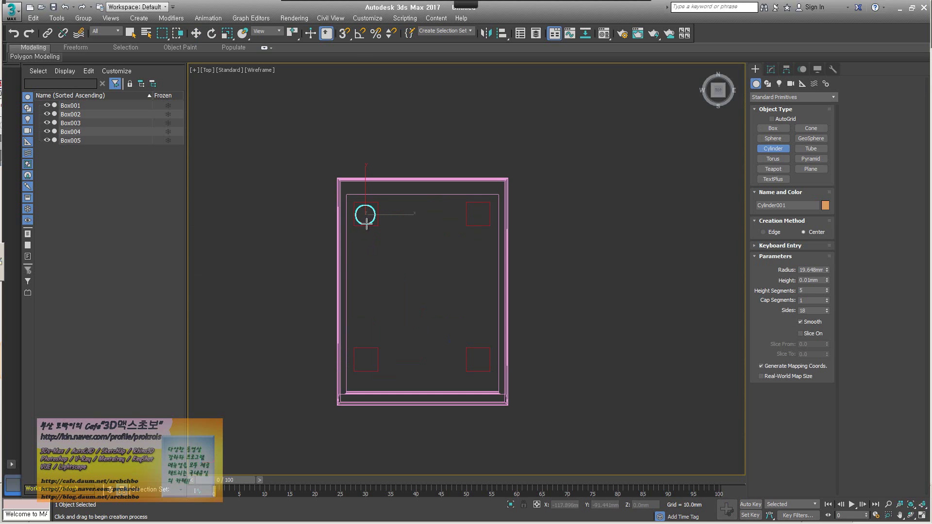
click(370, 204)
middle_drag(410, 286, 420, 261)
key(f)
- Move Cylinder001 down below the cabinet's base in the Front view
key(w)
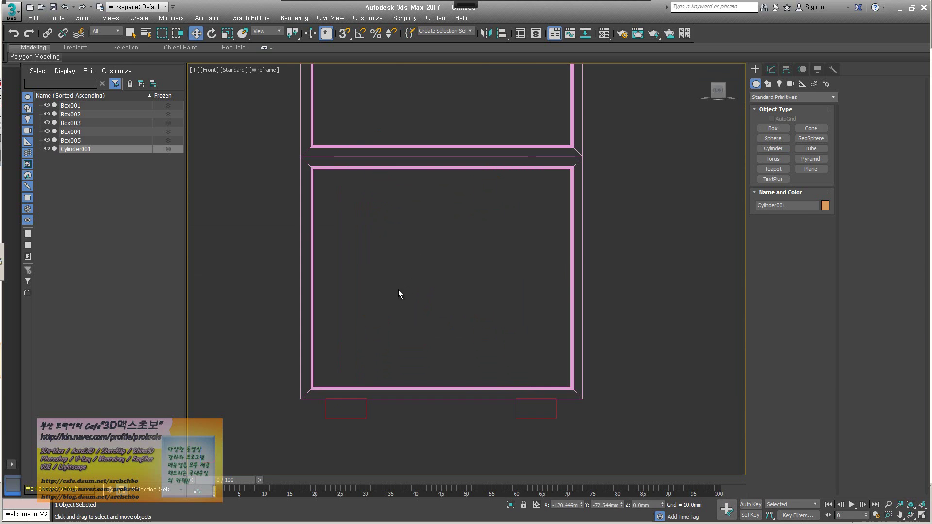
scroll(398, 289, down, 5)
drag(379, 149, 380, 313)
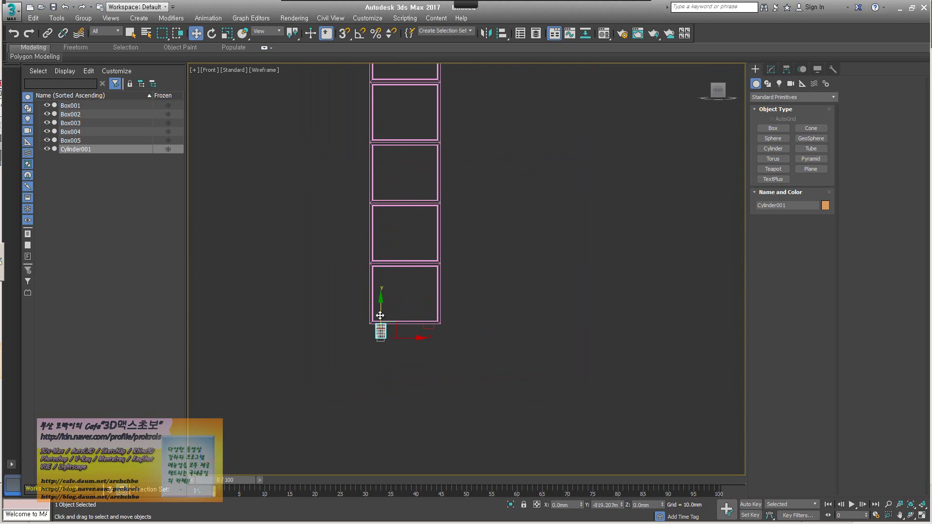
scroll(381, 350, up, 4)
click(771, 70)
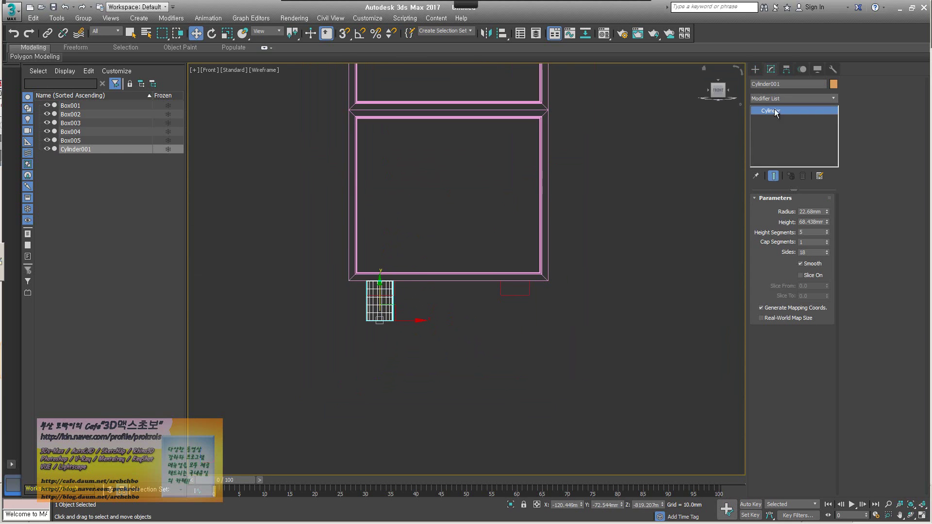
- Set Cylinder001's radius to 20mm and height to 35mm, with 1 height segment
double_click(815, 211)
text(20)
key(Tab)
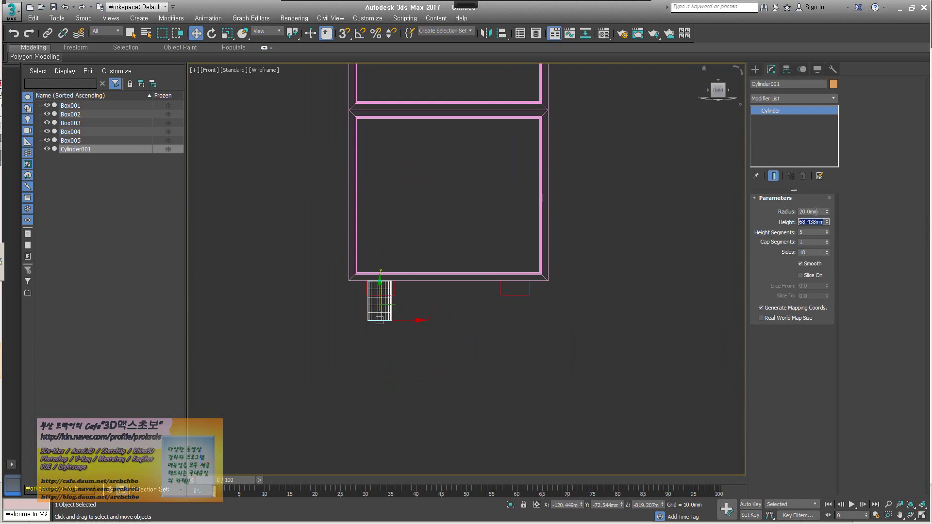
text(35)
key(Tab)
key(Tab)
key(Tab)
key(Tab)
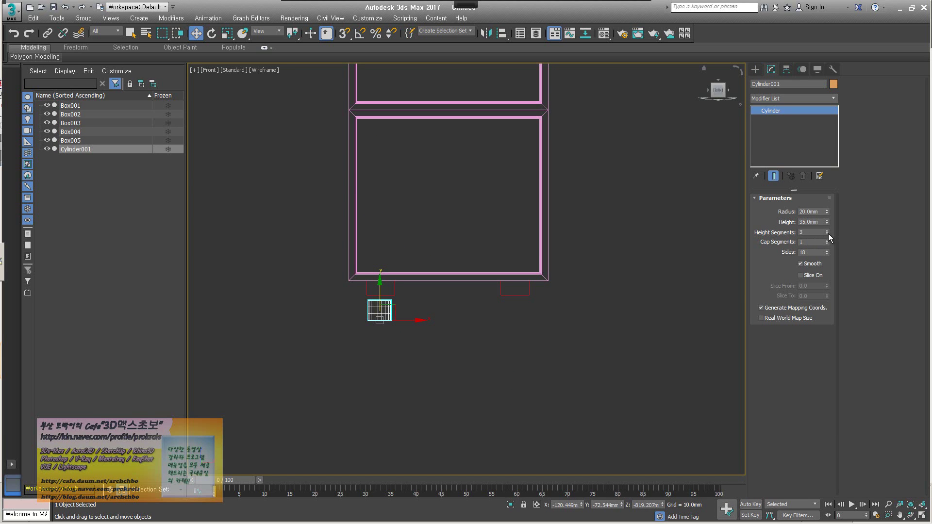
- Orbit the perspective view to see the resized cylinder from the side
scroll(426, 310, up, 4)
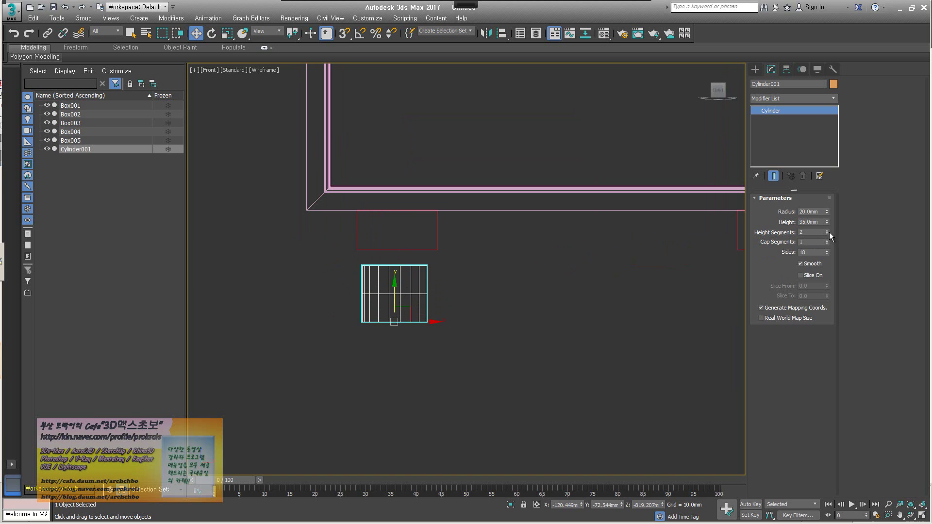
mouse_move(434, 304)
alt+middle_down()
mouse_move(461, 323)
mouse_move(480, 298)
alt+middle_up()
key(p)
alt+middle_drag(480, 298, 481, 351)
scroll(410, 361, up, 8)
drag(491, 275, 491, 308)
scroll(492, 326, up, 5)
right_click(487, 326)
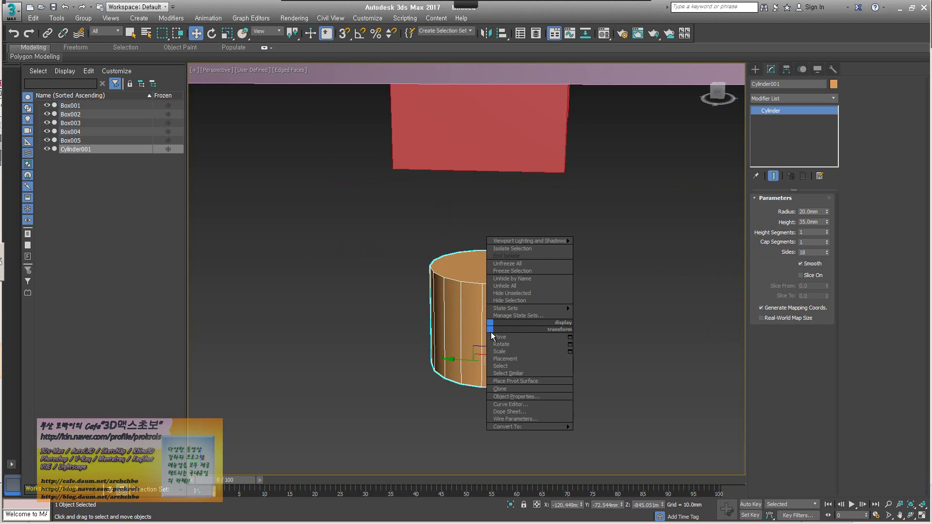
- Convert the cylinder to Editable Poly and inset its top face about 4 mm
click(606, 433)
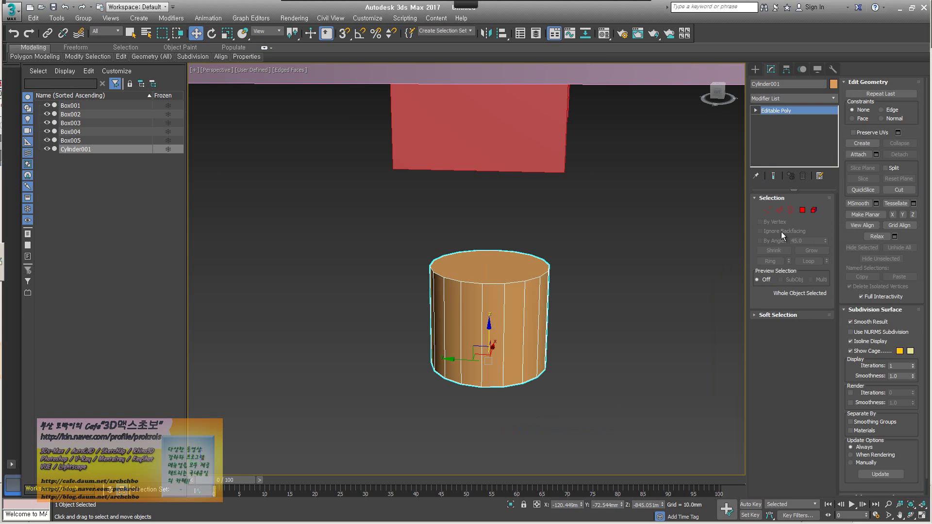
click(802, 210)
click(491, 267)
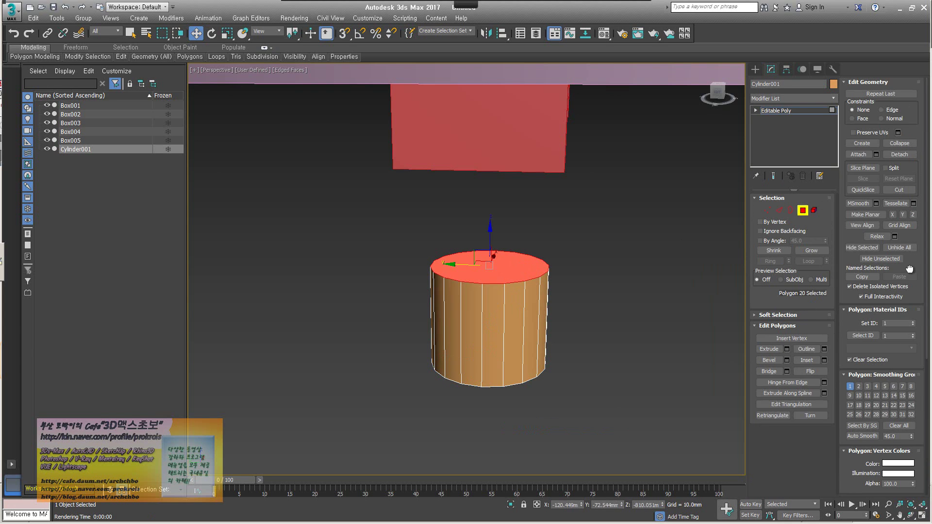
middle_drag(396, 306, 327, 358)
drag(474, 287, 474, 270)
click(471, 302)
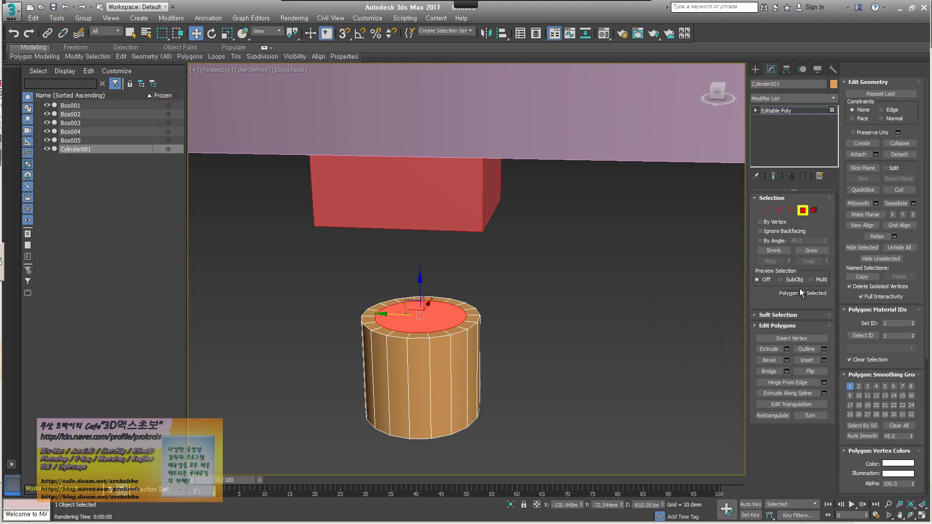
- Extrude the inset top face upward about 6.53mm
click(786, 349)
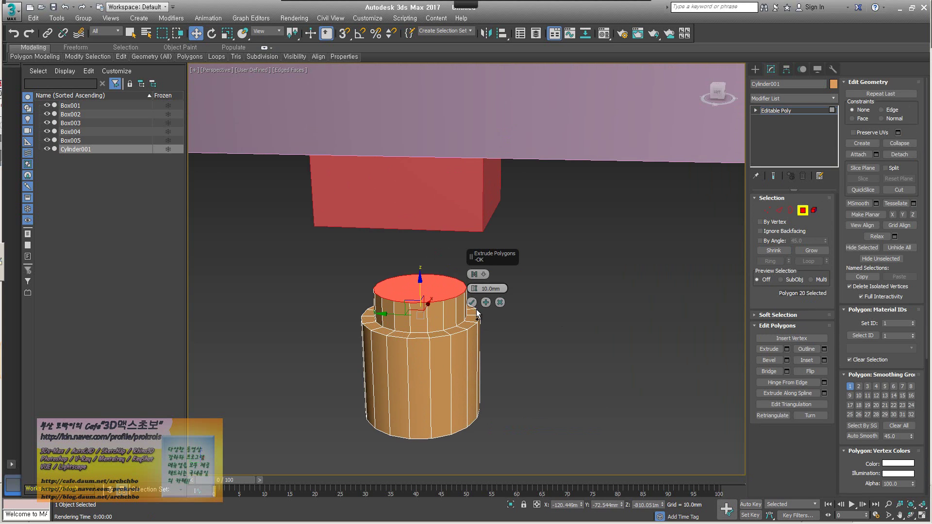
drag(473, 291, 473, 306)
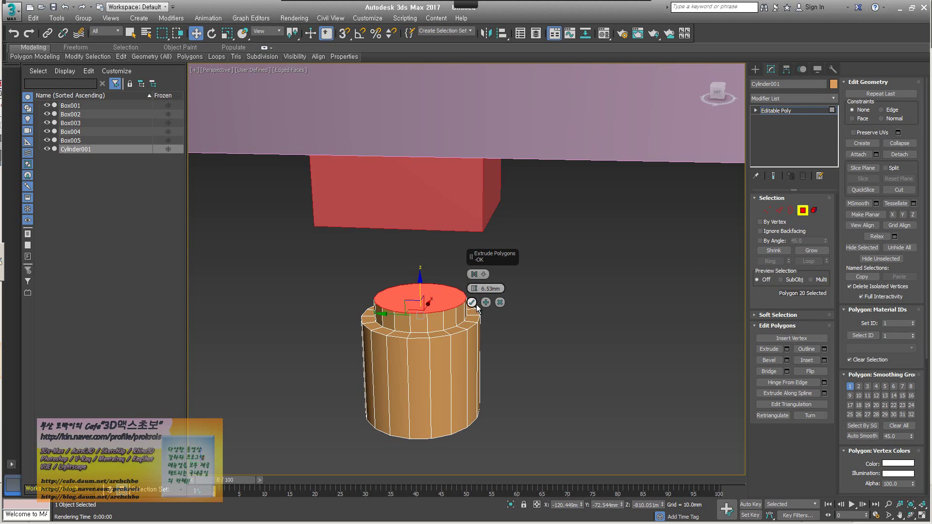
click(471, 303)
- Leave face editing and raise the foot up under the shelf's corner in the Front view
key(f)
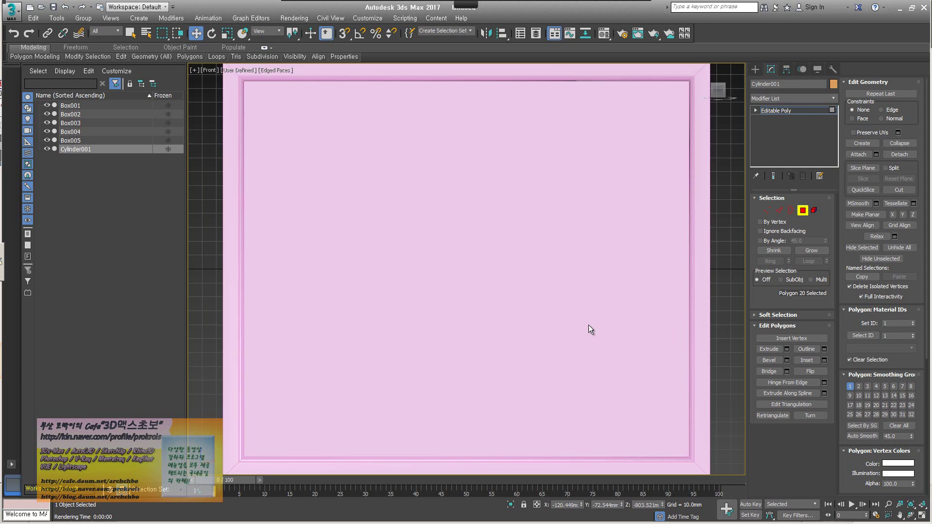
scroll(572, 311, down, 5)
middle_drag(540, 284, 499, 233)
scroll(483, 367, up, 1)
middle_drag(484, 367, 448, 390)
scroll(473, 454, up, 4)
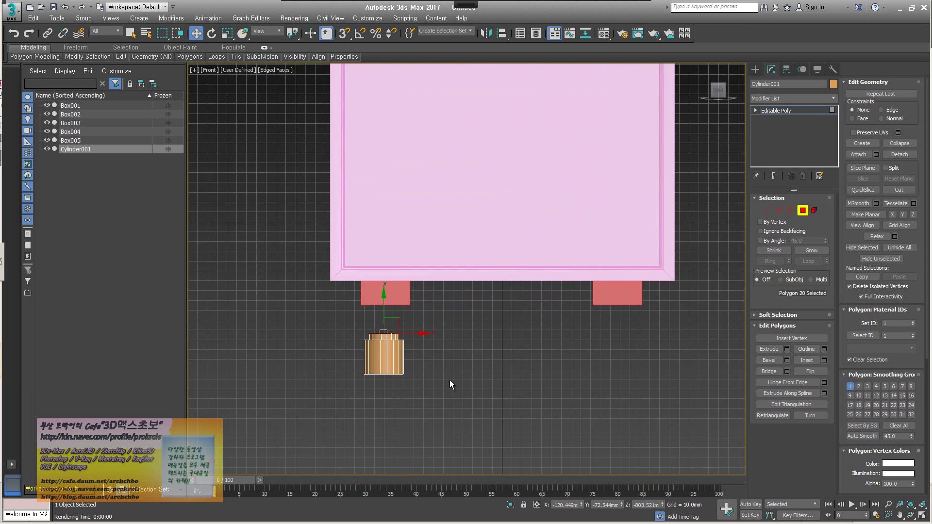
click(689, 219)
click(787, 110)
scroll(467, 313, up, 2)
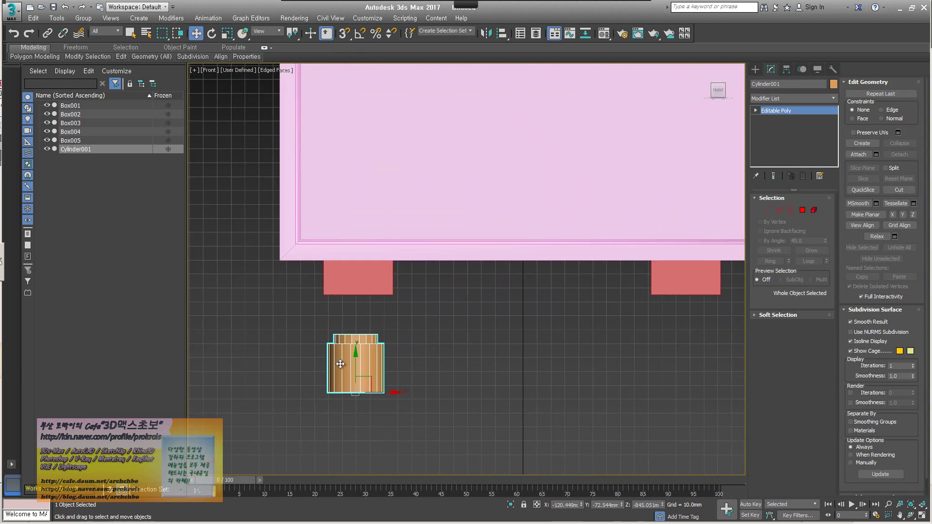
drag(354, 366, 355, 292)
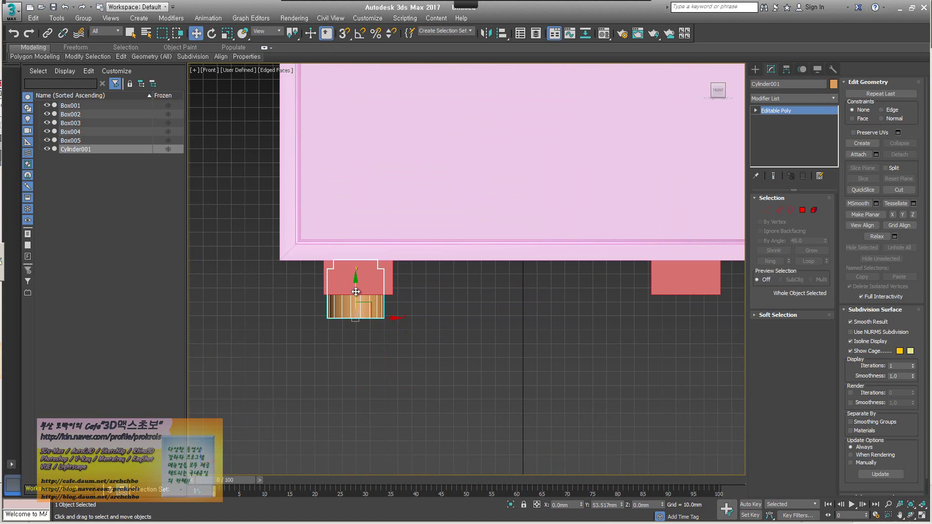
- In the Top view, clone the foot as Cylinder002–Cylinder004 to the other three corners
key(t)
scroll(380, 342, up, 4)
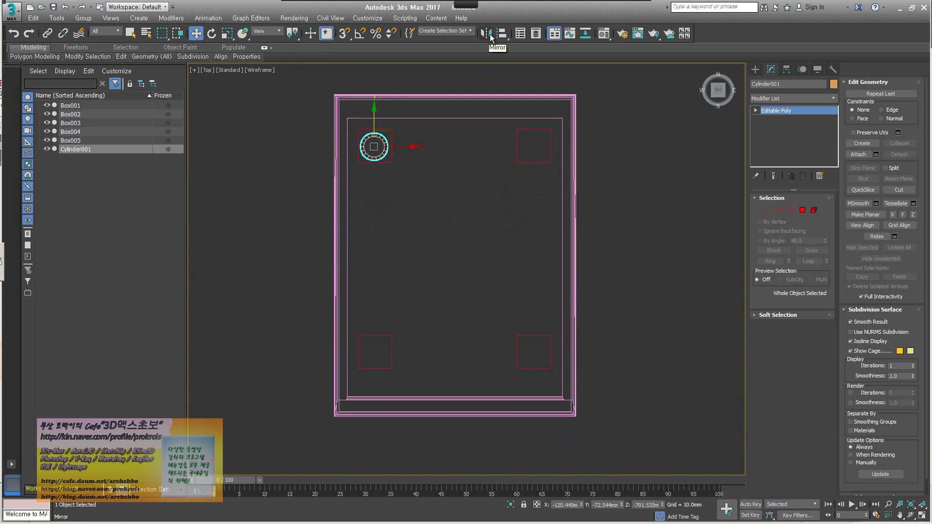
middle_drag(387, 141, 384, 122)
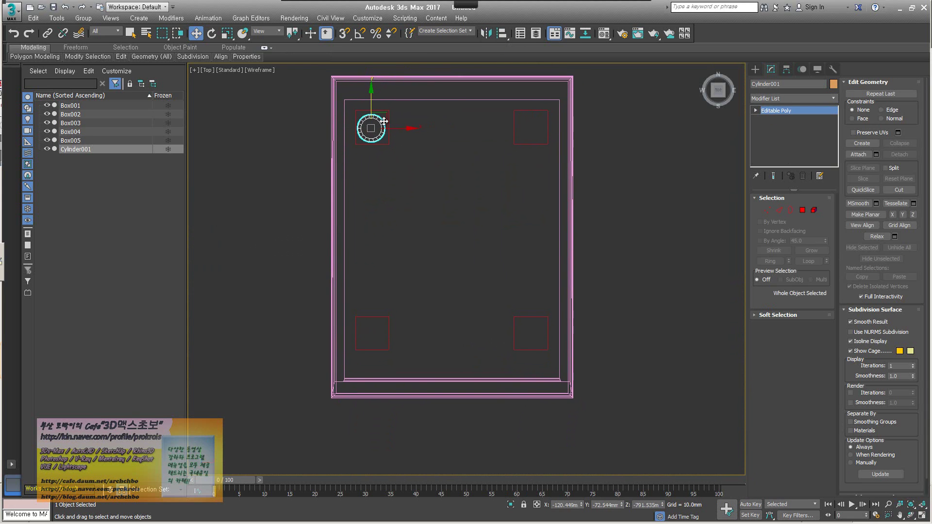
shift+drag(403, 127, 564, 122)
click(467, 306)
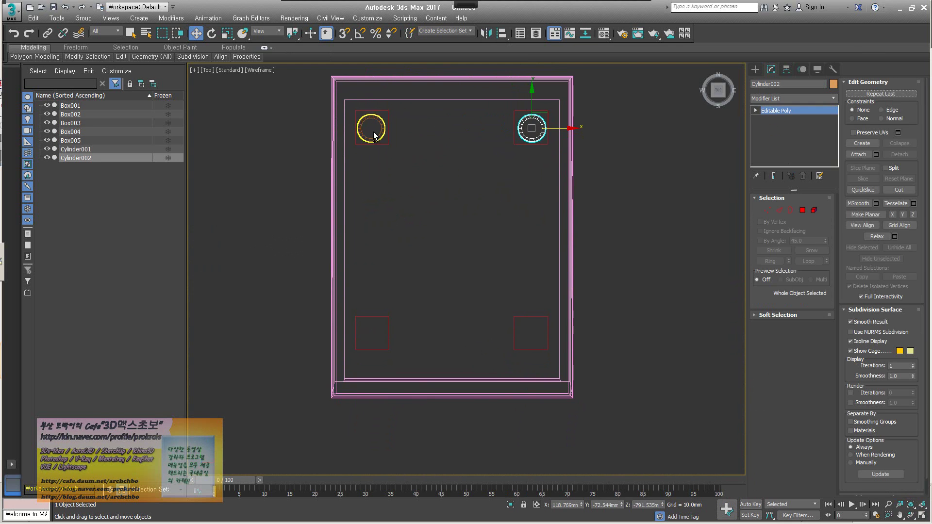
ctrl+click(373, 130)
shift+drag(451, 106, 450, 321)
click(466, 307)
- Orbit the perspective view to check the feet from the side
middle_drag(491, 345, 481, 353)
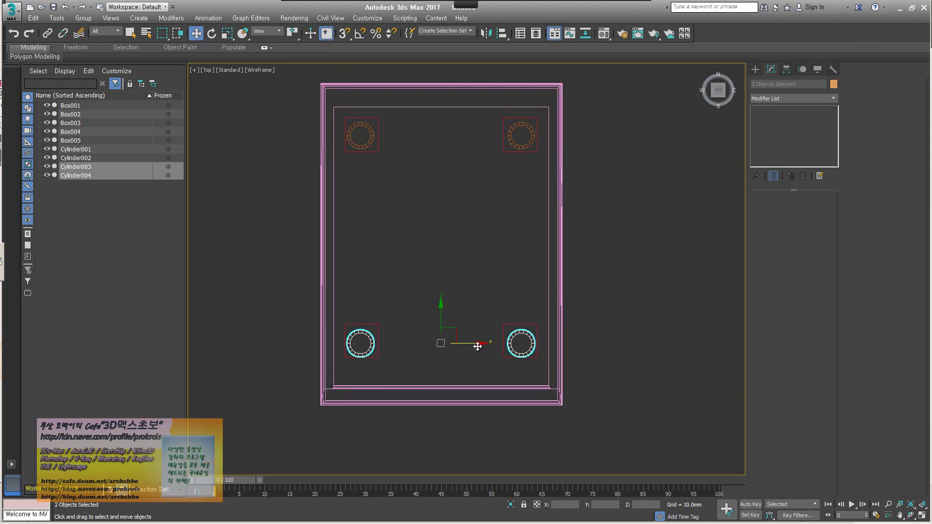
key(p)
mouse_move(445, 406)
alt+middle_down()
mouse_move(449, 353)
mouse_move(446, 396)
alt+middle_up()
scroll(445, 395, down, 4)
- Switch the viewport to Default Shading and orbit to see the feet underneath
click(278, 70)
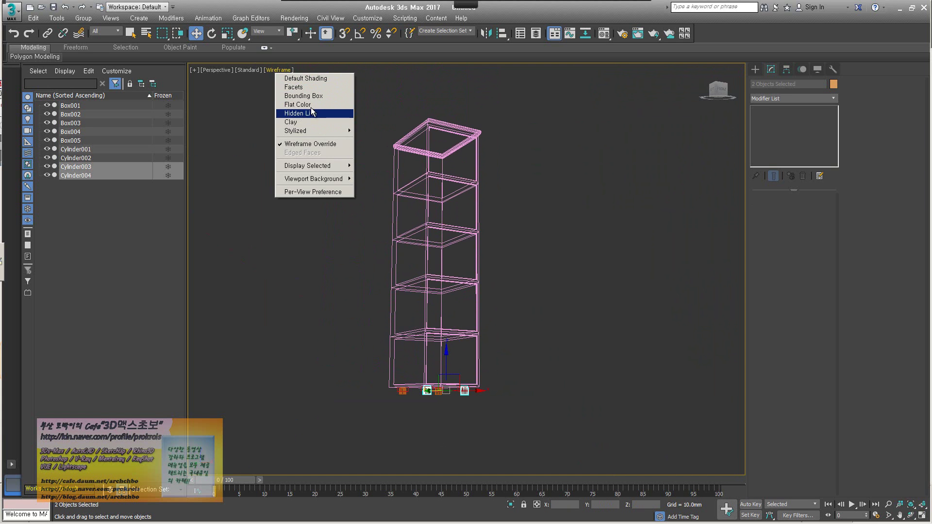
click(321, 79)
alt+middle_drag(396, 241, 458, 366)
scroll(458, 364, up, 5)
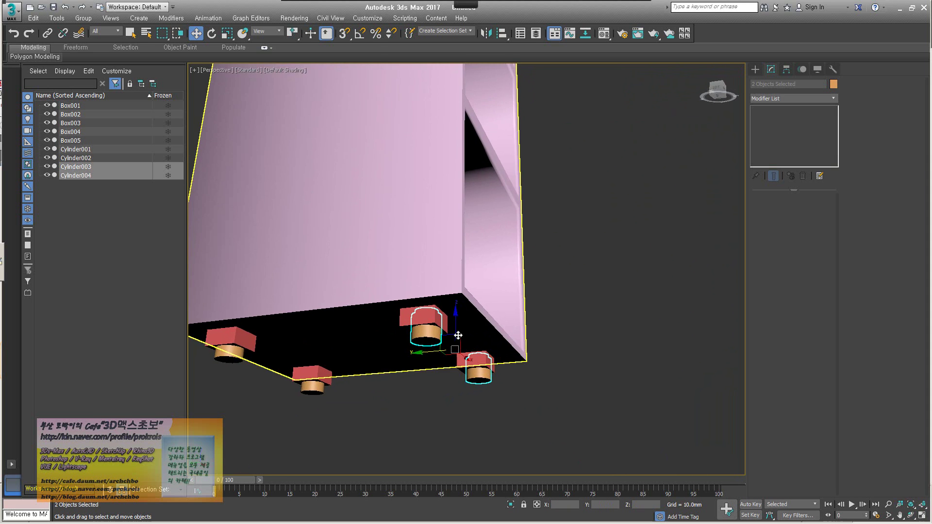
alt+middle_drag(458, 332, 396, 345)
- Delete the red block feet and Cylinder002, leaving the shelf on three cylindrical feet
click(396, 344)
ctrl+click(315, 354)
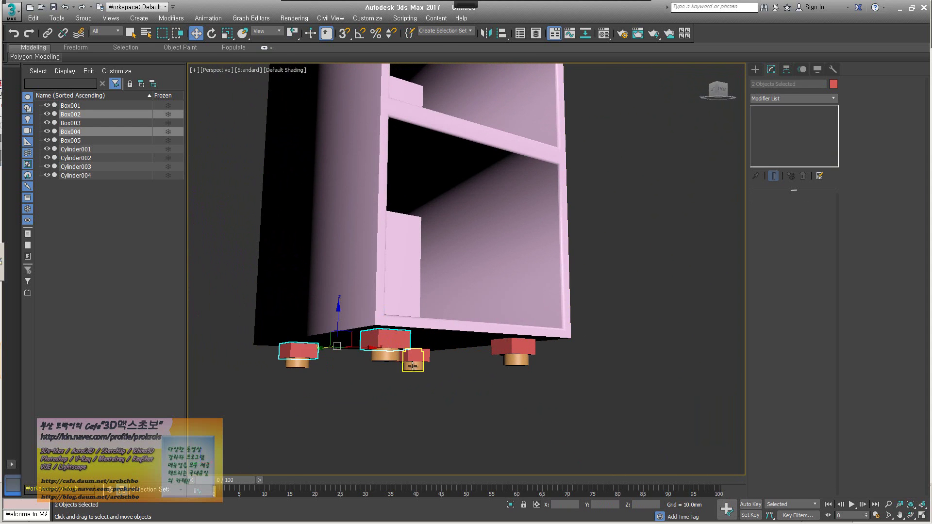
ctrl+click(413, 365)
ctrl+click(513, 347)
key(Delete)
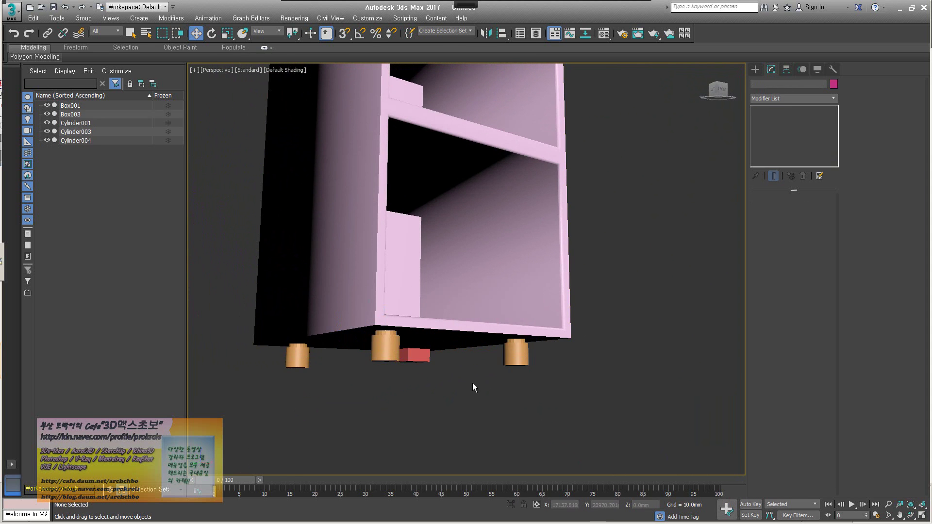
click(423, 358)
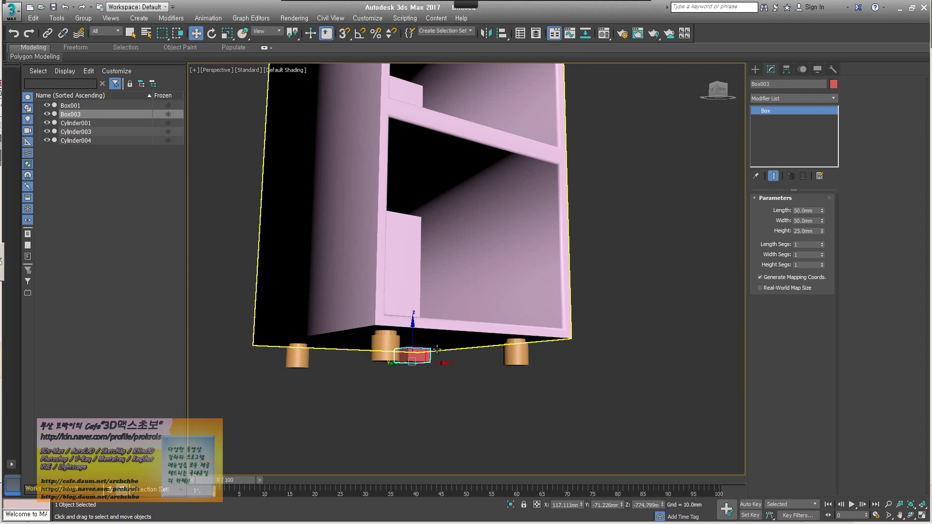
key(Delete)
scroll(438, 393, down, 8)
alt+middle_drag(445, 390, 474, 376)
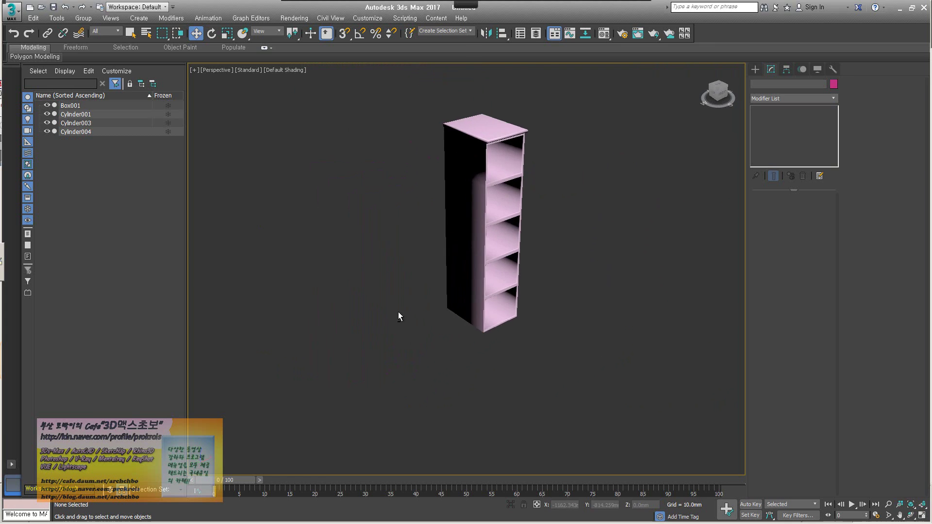